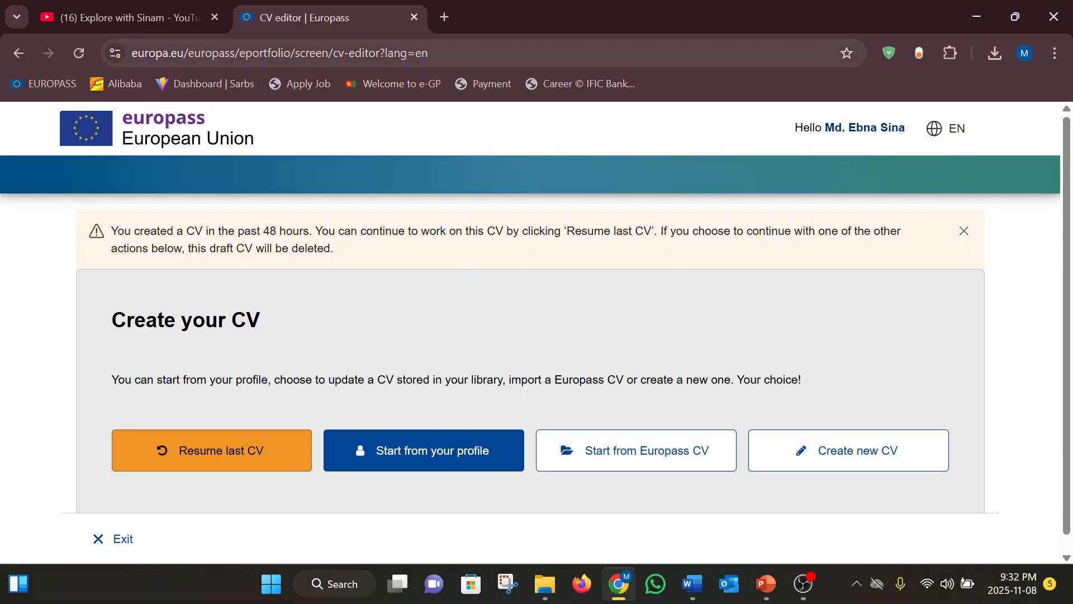
Go to the Europass CV editor page and bring the Create your CV options into view
left_click(132, 52)
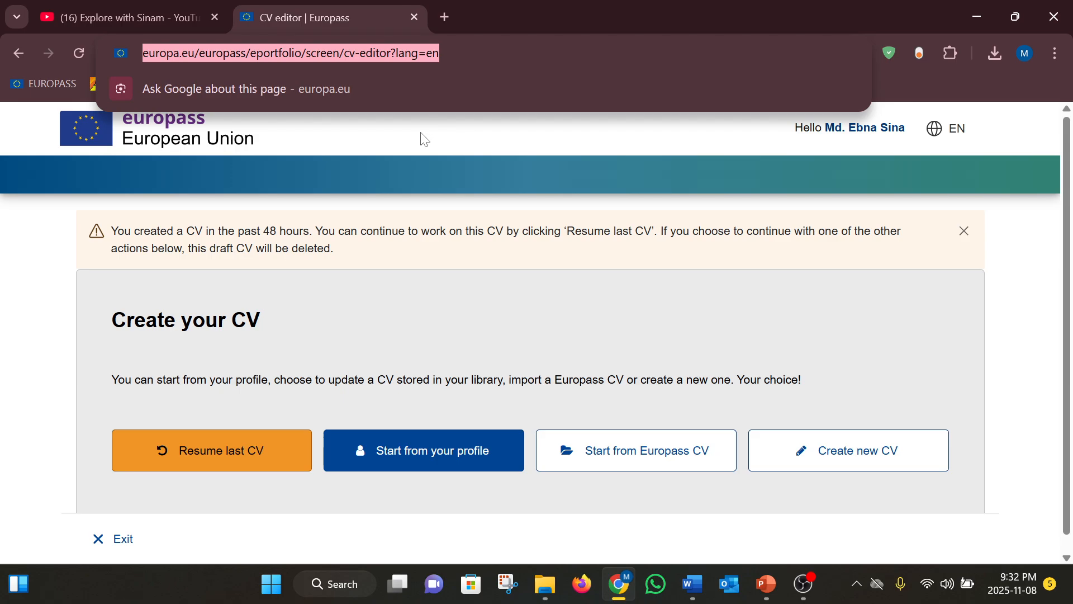
left_click(483, 168)
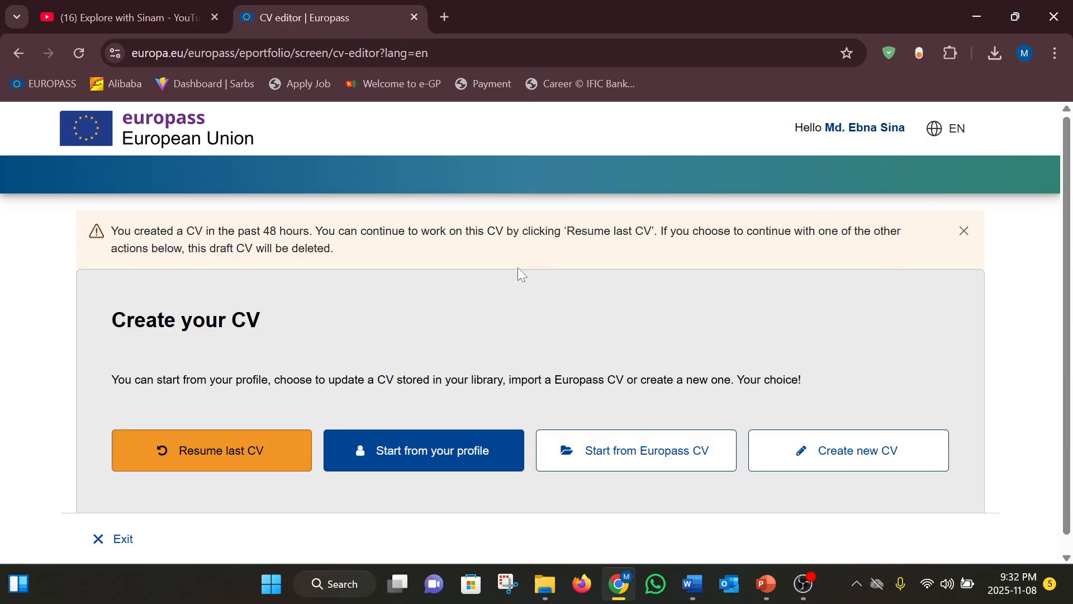
scroll(11, 229, "down", 1)
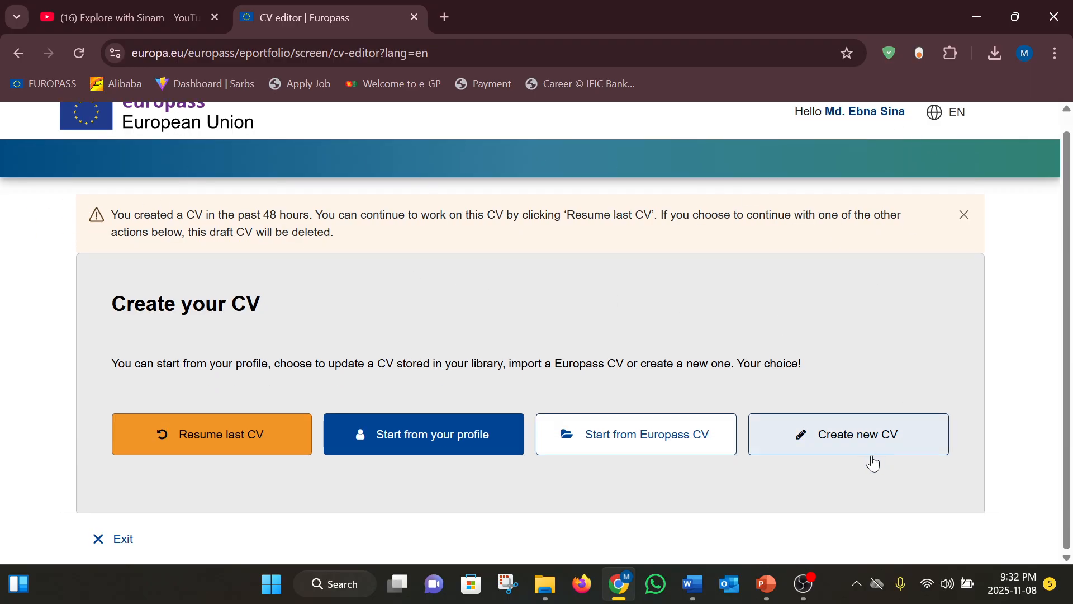
Create a new CV and discard the unfinished draft
left_click(850, 436)
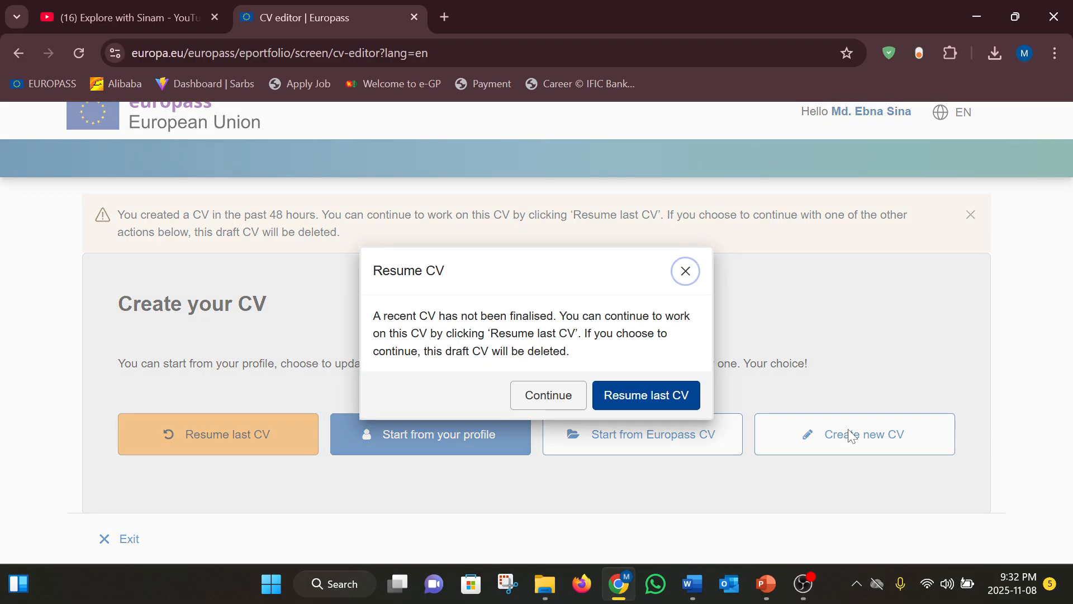
left_click(545, 396)
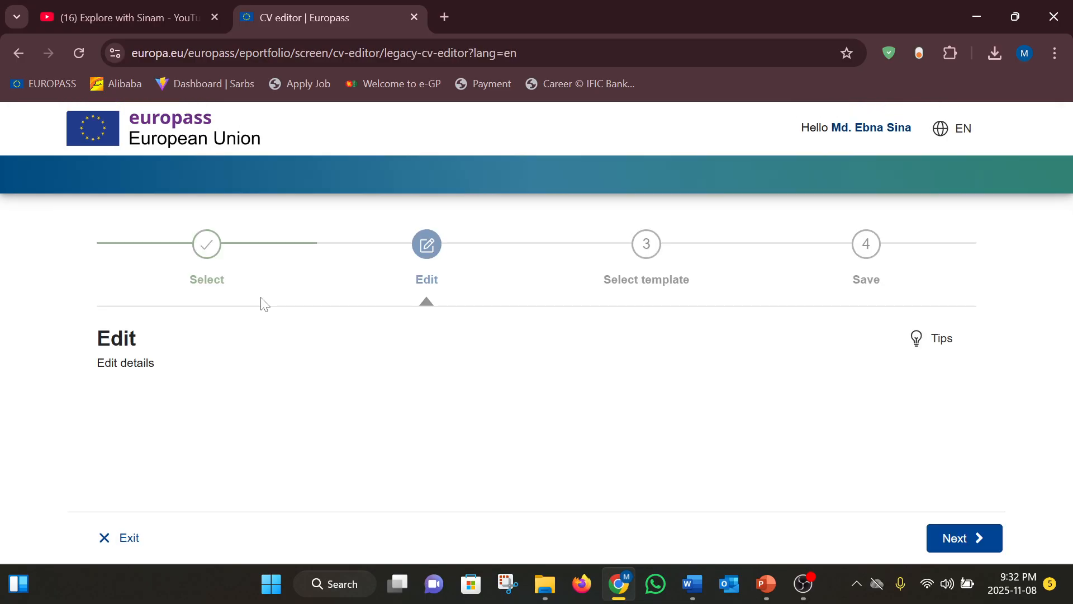
scroll(262, 302, "down", 7)
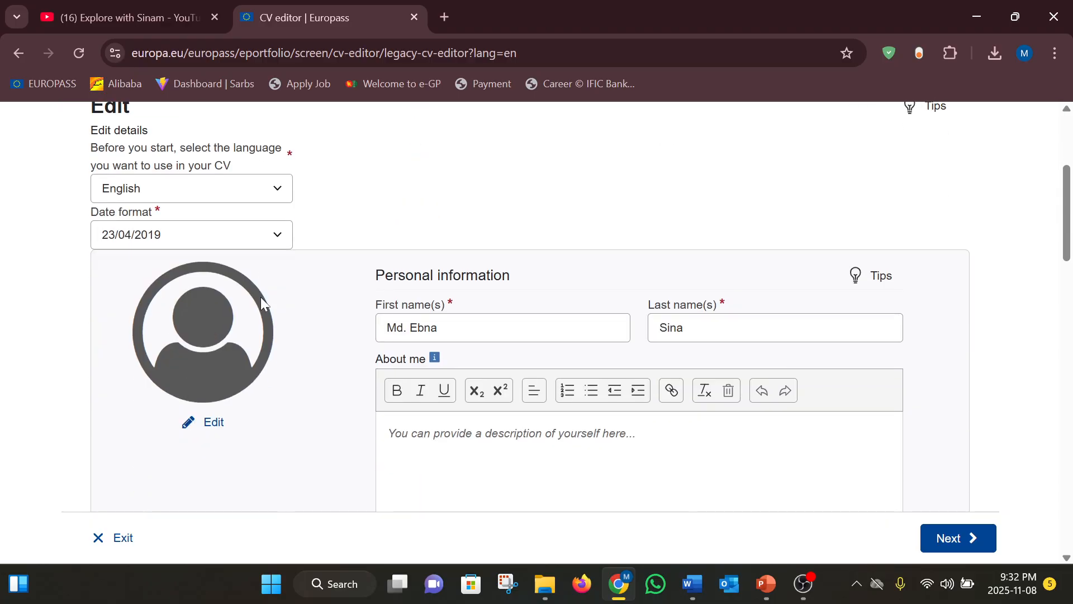
scroll(263, 302, "up", 7)
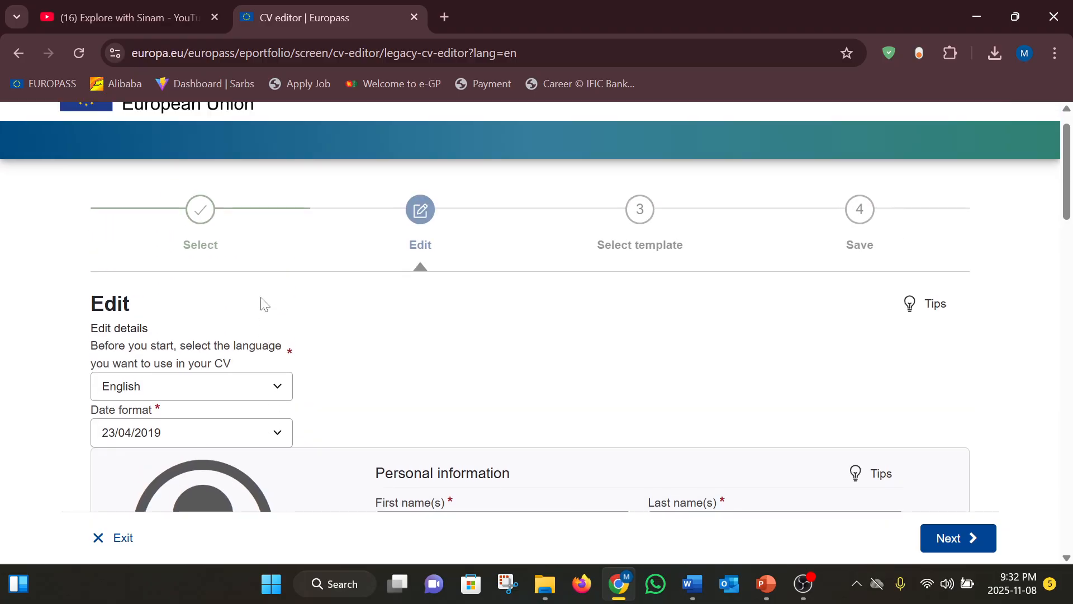
scroll(396, 358, "down", 4)
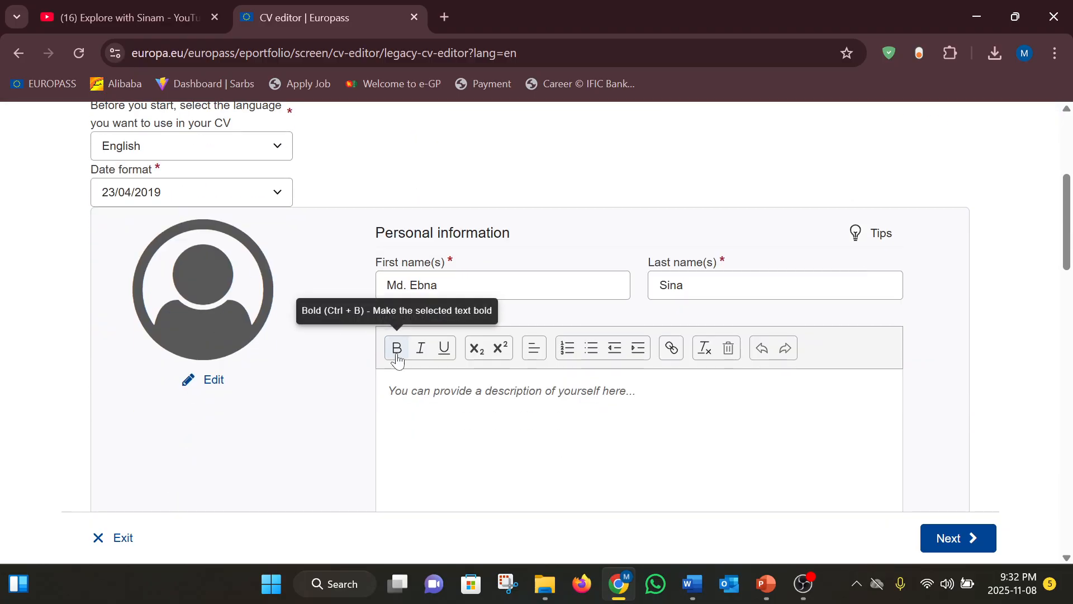
scroll(319, 277, "up", 3)
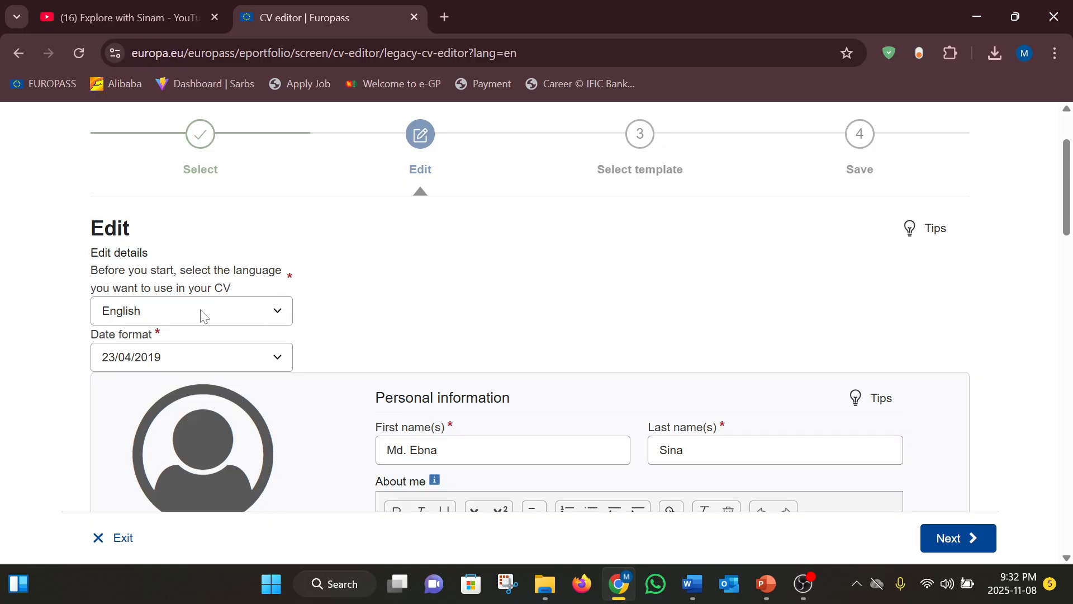
Keep 23/04/2019 as the CV's date format
left_click(280, 356)
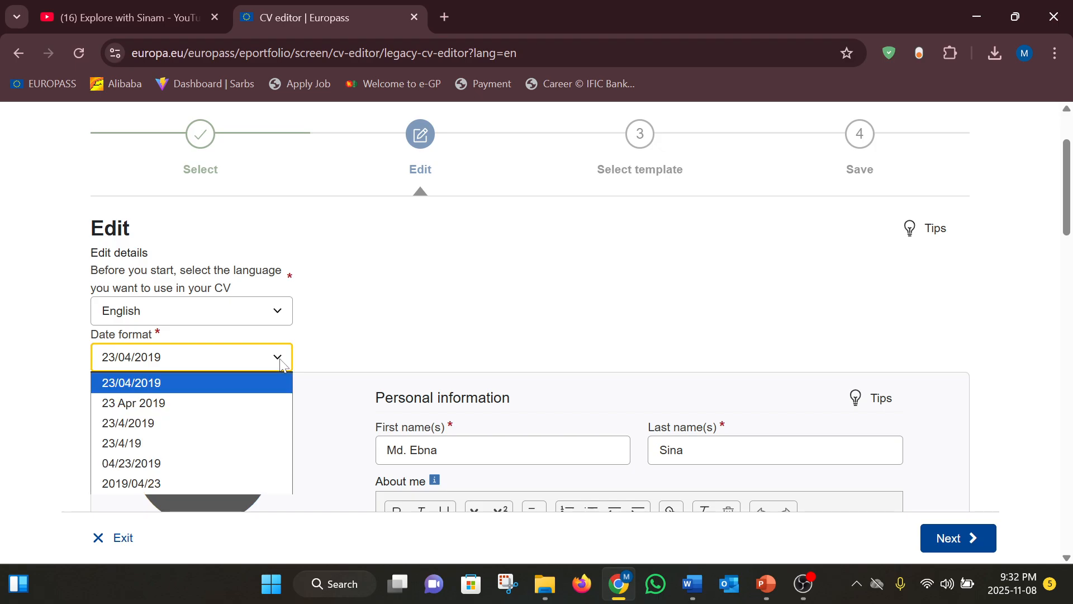
left_click(133, 386)
scroll(414, 308, "down", 2)
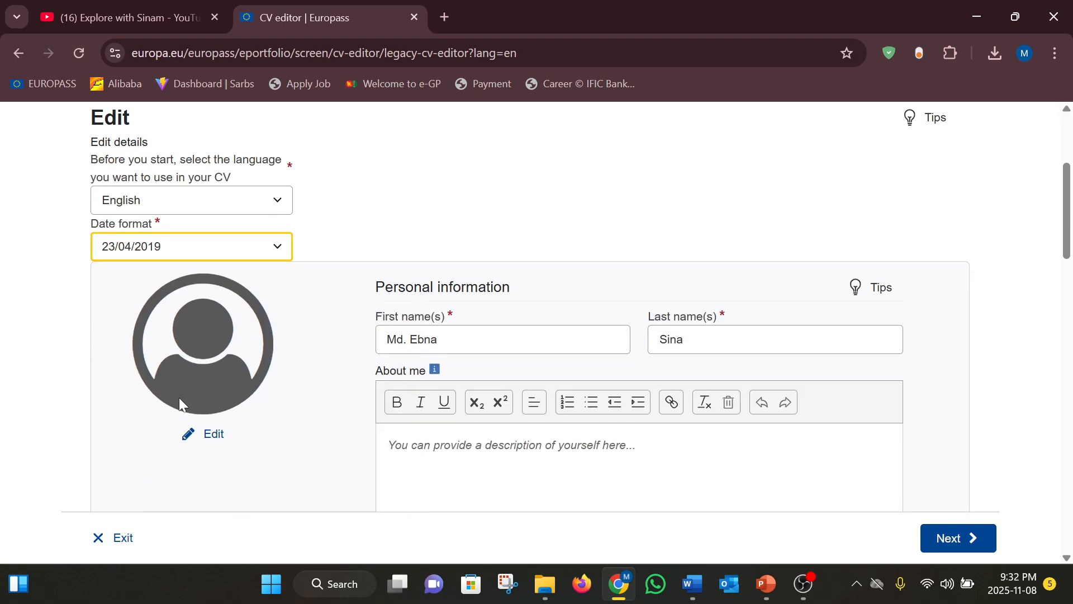
left_click(212, 433)
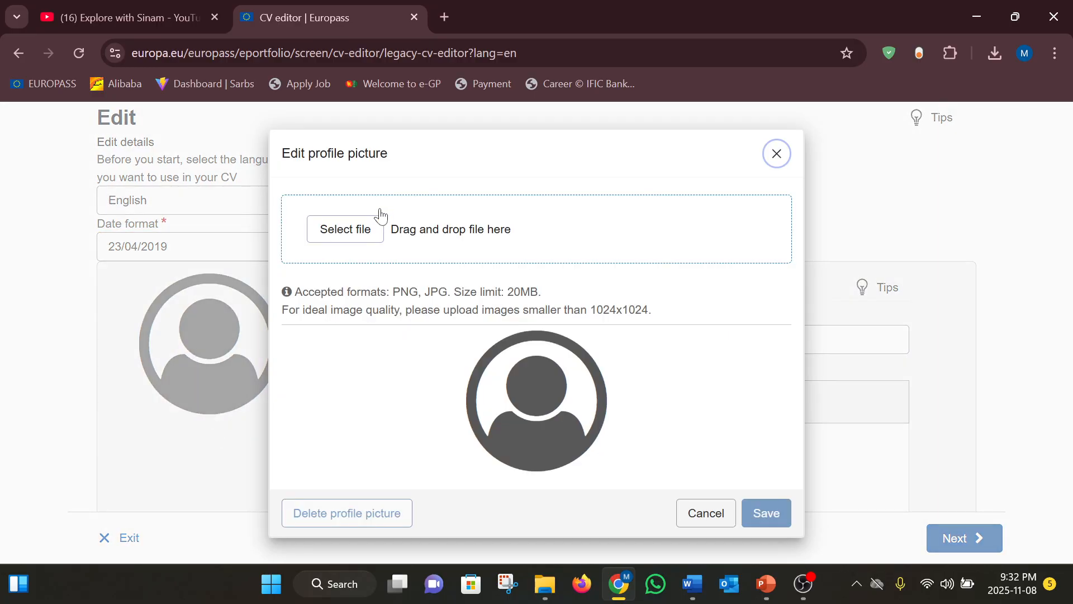
Upload rsz_image_2025-06-30 as the profile photo, enlarge the crop circle to cover it, and save
left_click(358, 233)
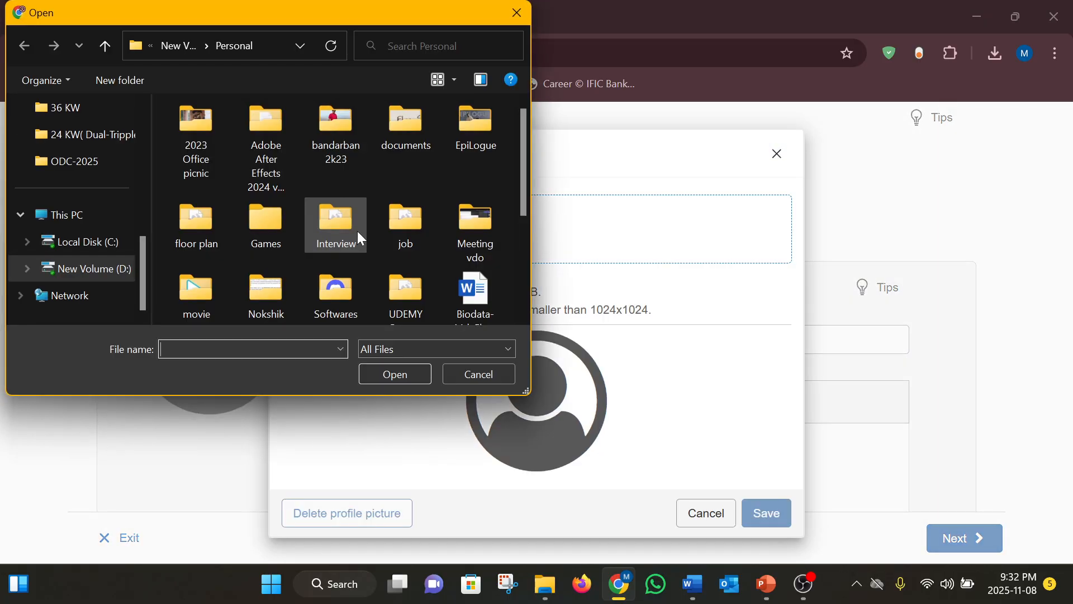
scroll(318, 236, "down", 3)
left_click(217, 256)
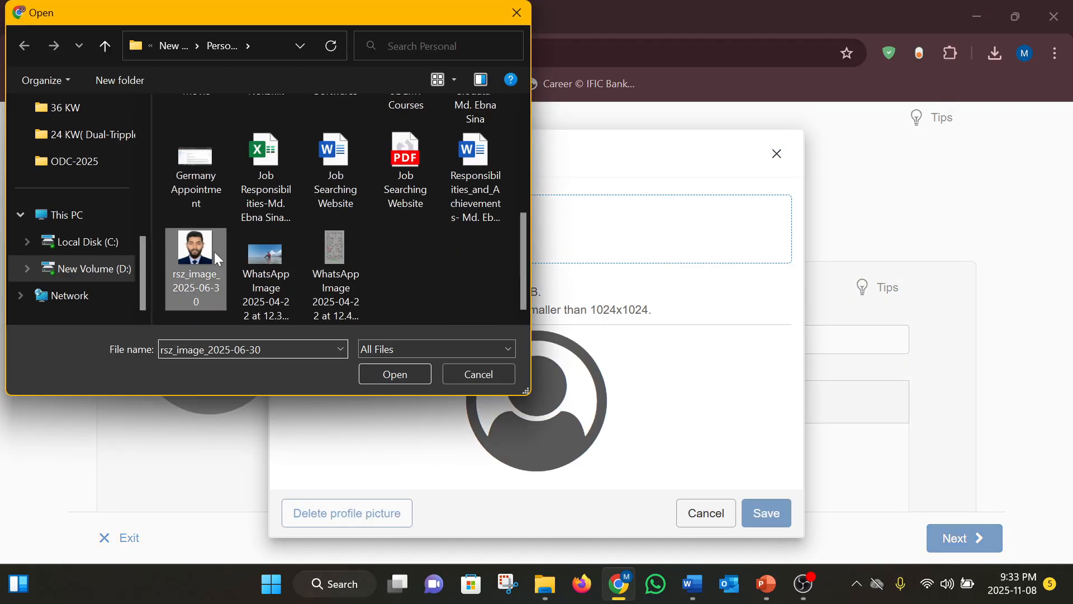
left_click(365, 368)
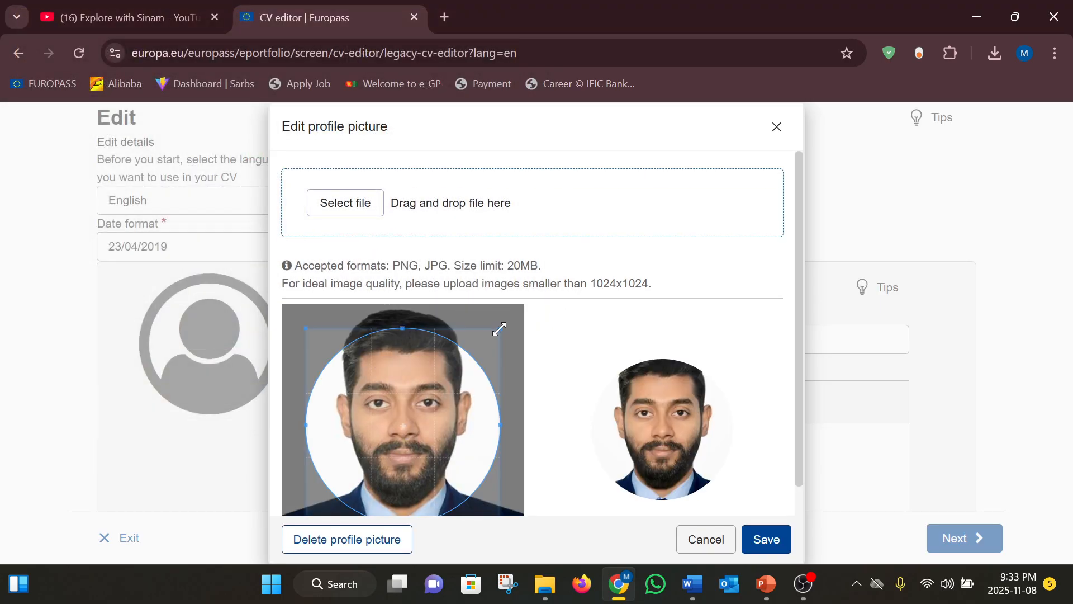
left_click_drag(499, 329, 526, 305)
scroll(699, 295, "down", 1)
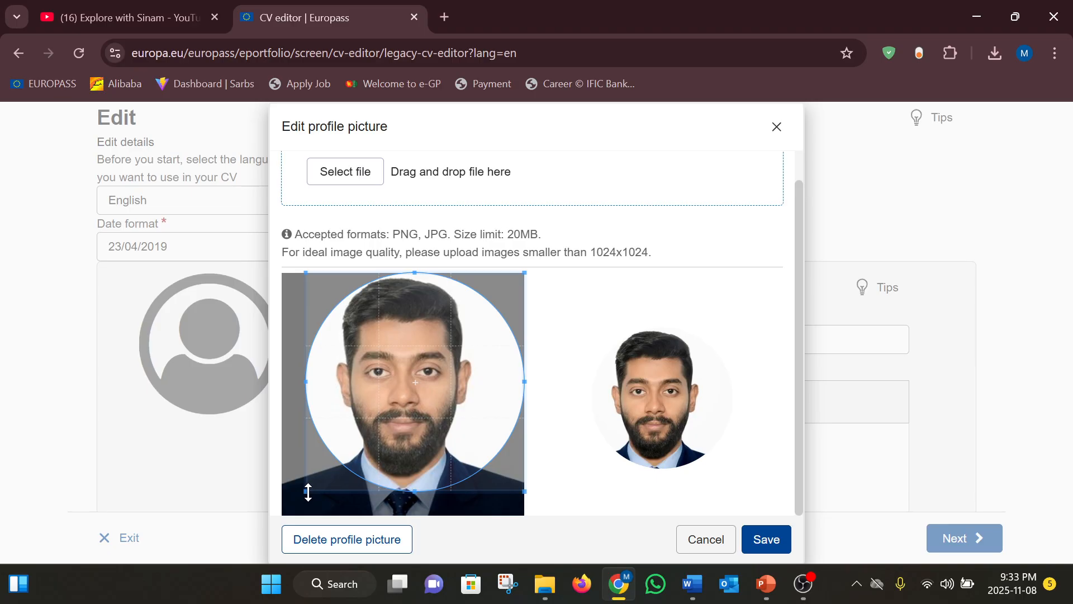
left_click_drag(308, 492, 282, 514)
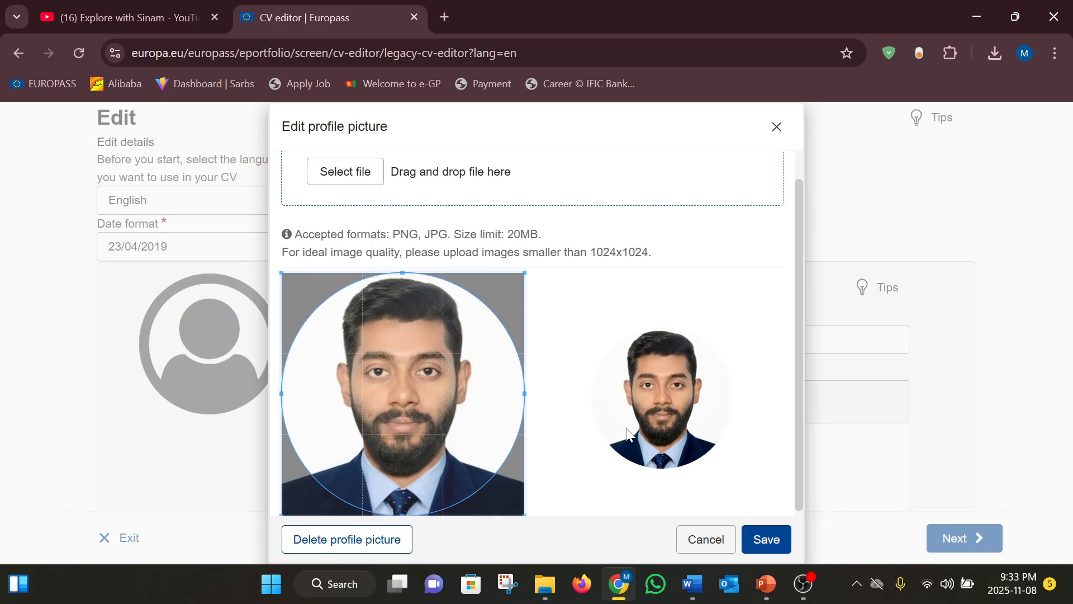
left_click(765, 538)
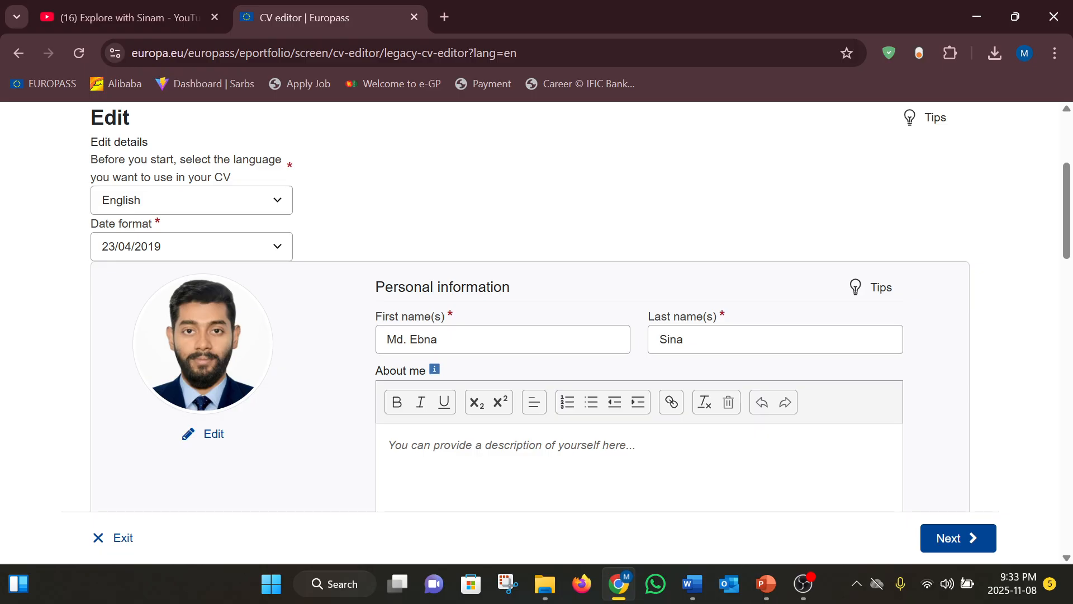
Delete the placeholder sentence from the About me description box
scroll(505, 349, "down", 2)
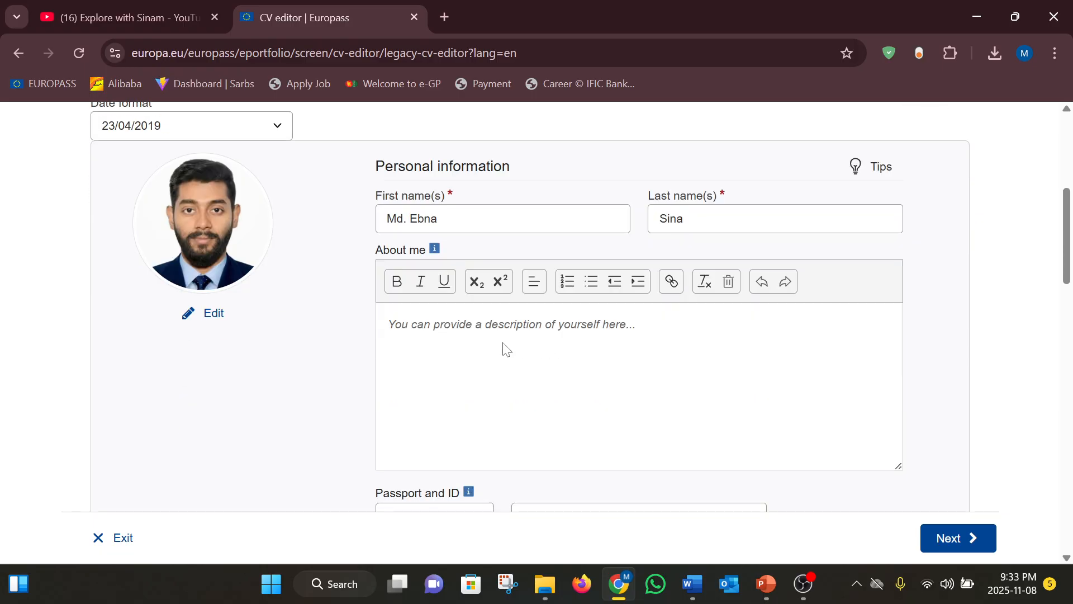
left_click(445, 325)
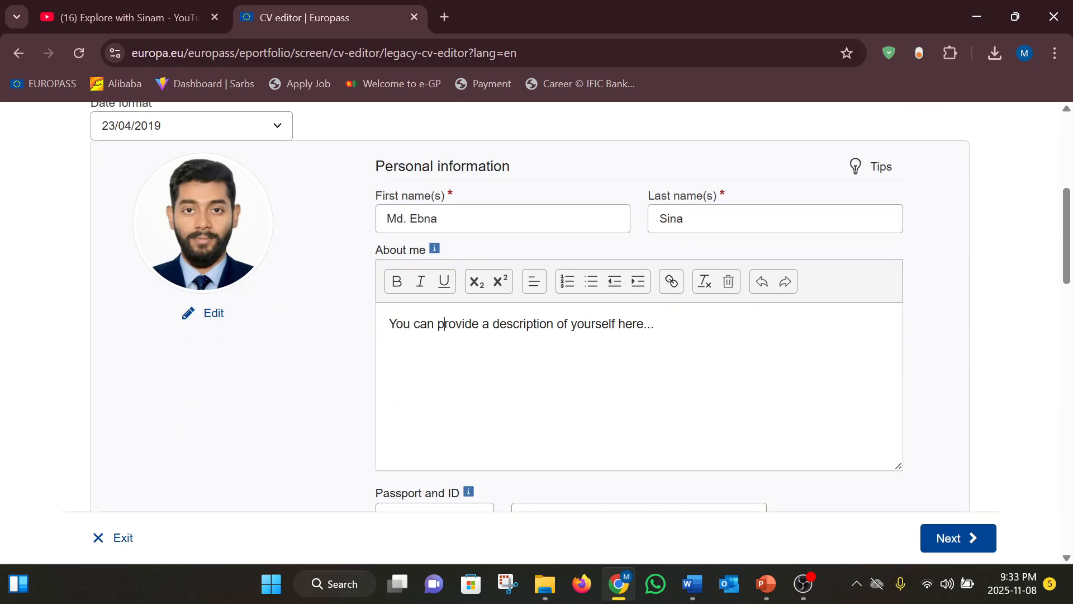
left_click_drag(654, 324, 389, 324)
key("BackSpace")
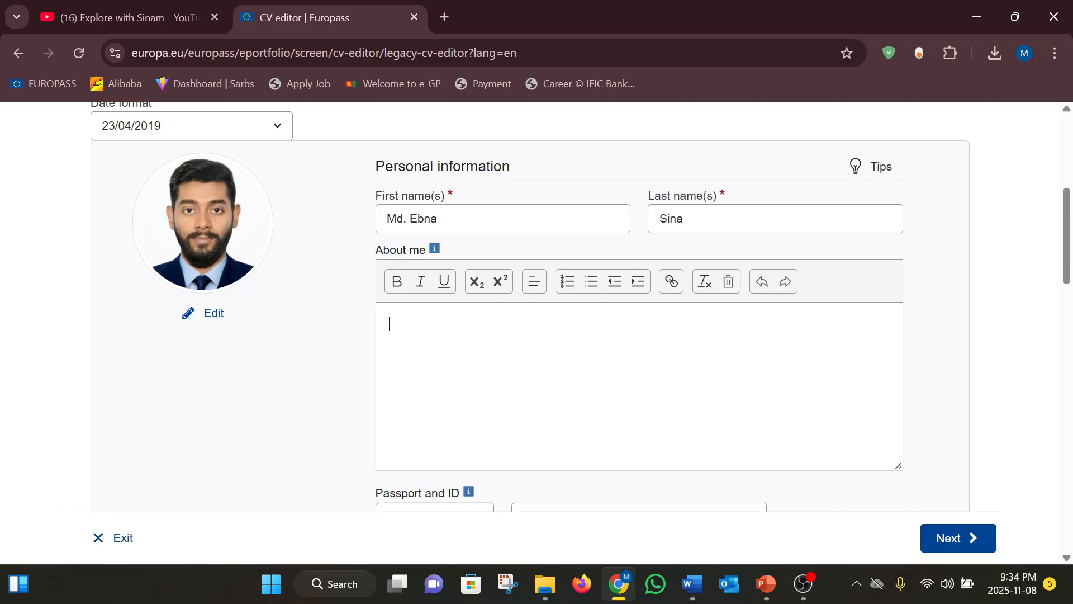
Select both professional summary paragraphs in Word's Document1, then go back to Chrome
left_click(689, 584)
left_click(604, 390)
scroll(604, 390, "up", 4)
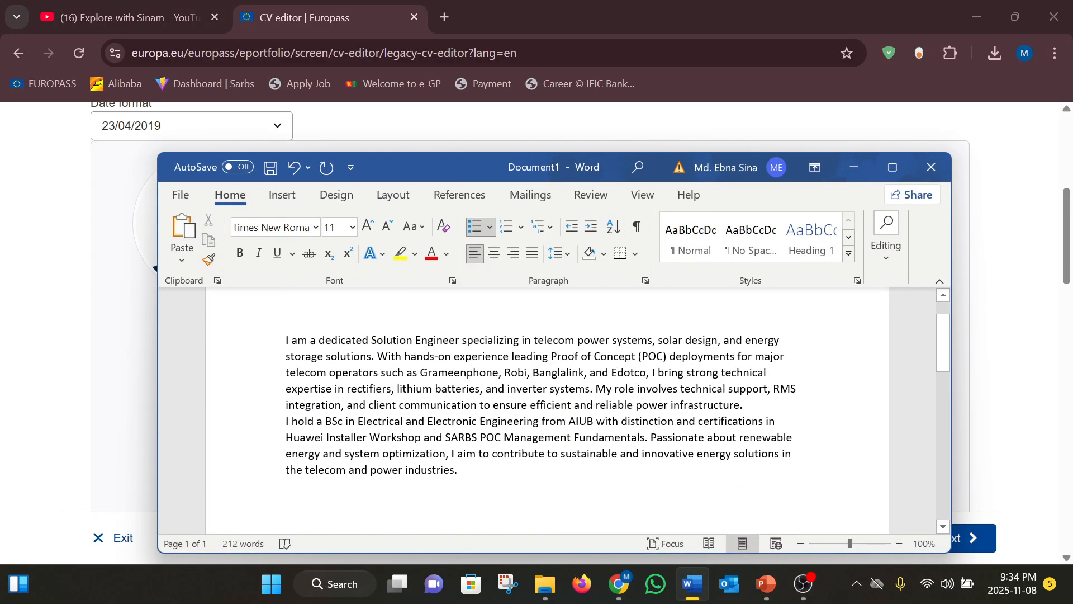
left_click_drag(286, 347, 469, 485)
key("ctrl+c")
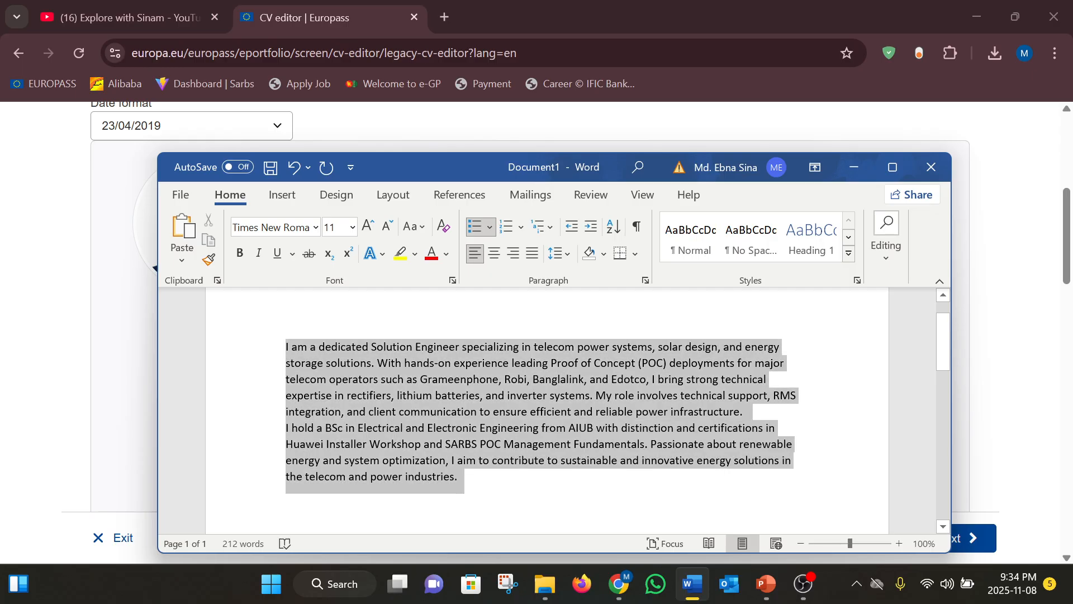
left_click(745, 115)
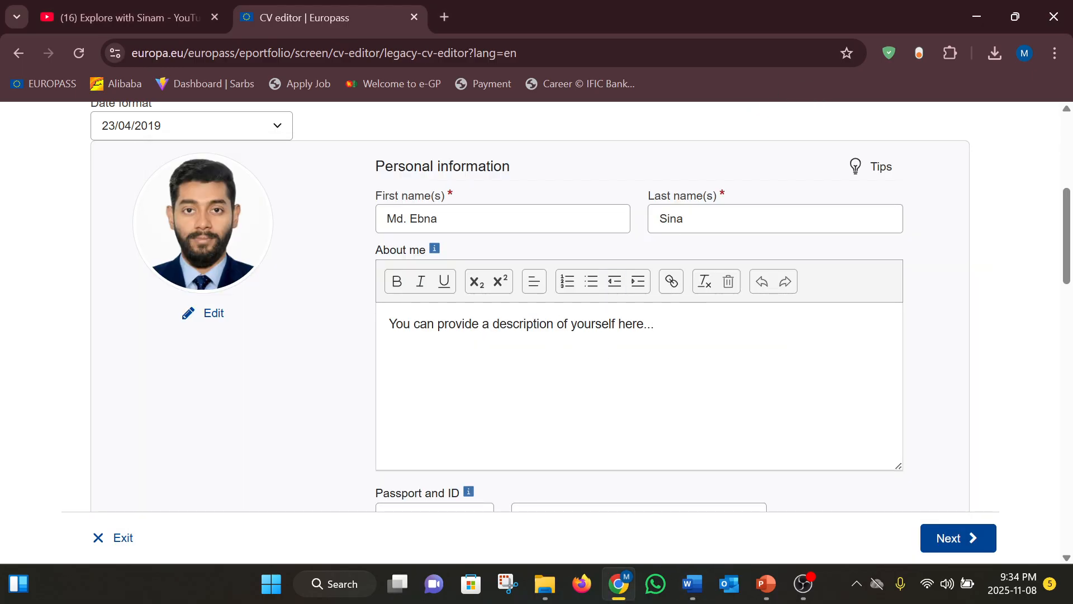
Replace the About me text with the pasted two-paragraph telecom power summary
left_click_drag(647, 325, 655, 325)
left_click(557, 325)
key("ctrl+a")
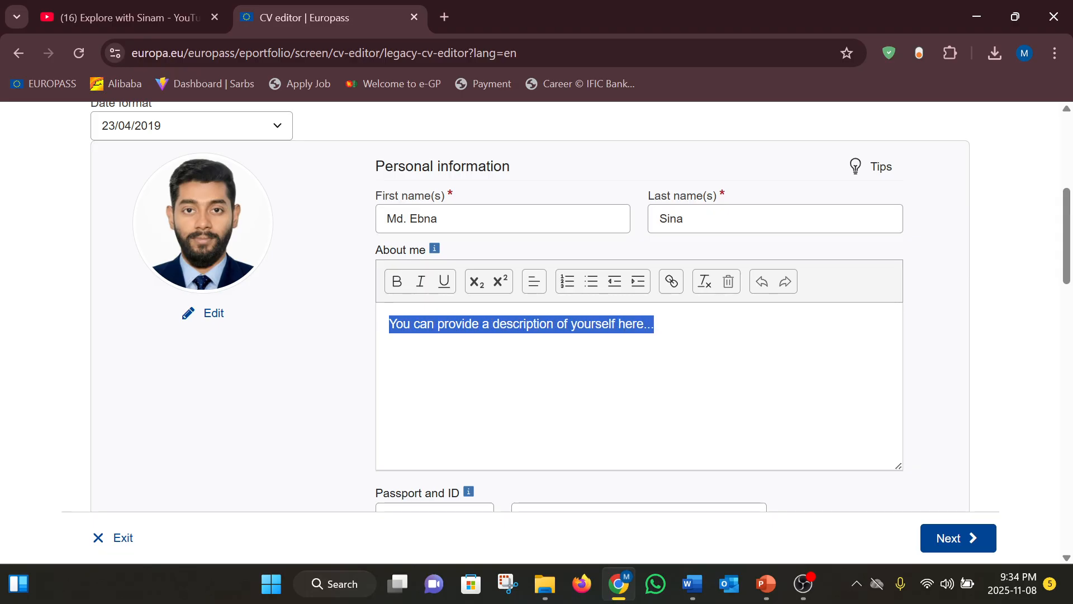
key("BackSpace")
key("ctrl+v")
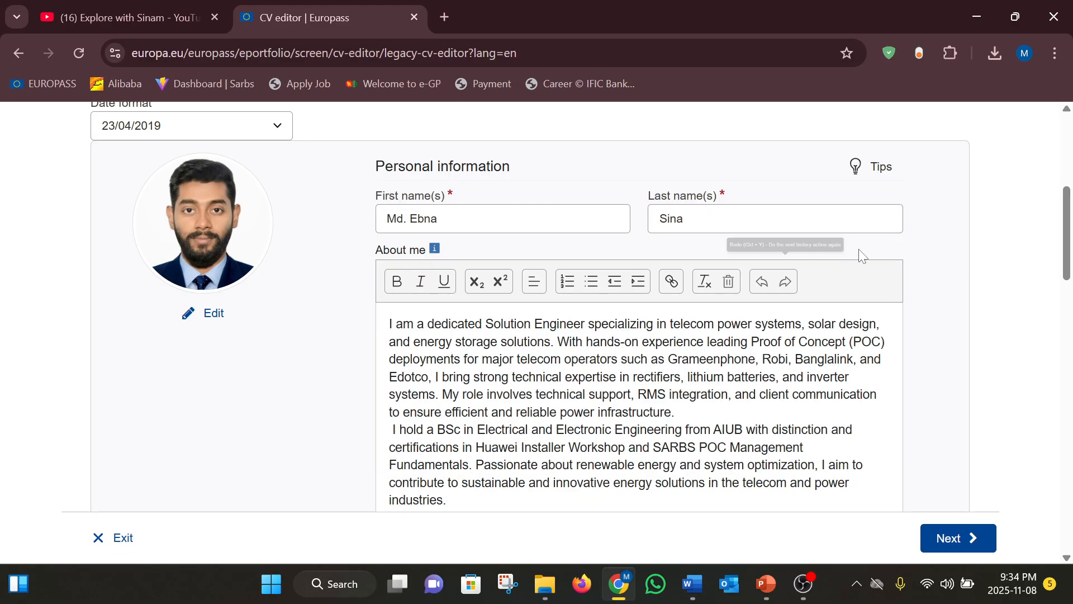
scroll(648, 274, "down", 1)
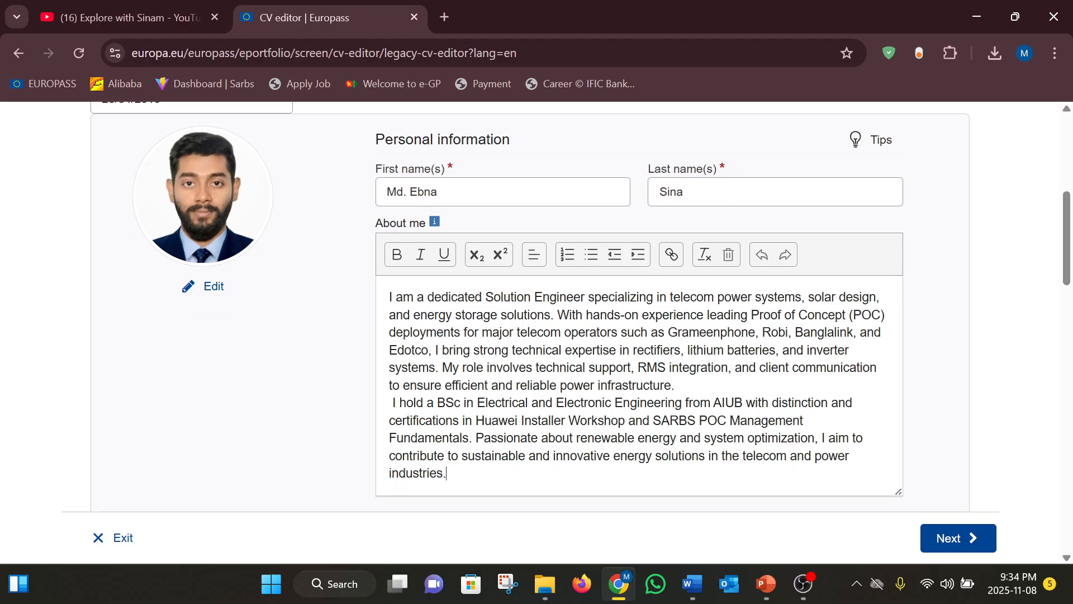
scroll(581, 306, "down", 1)
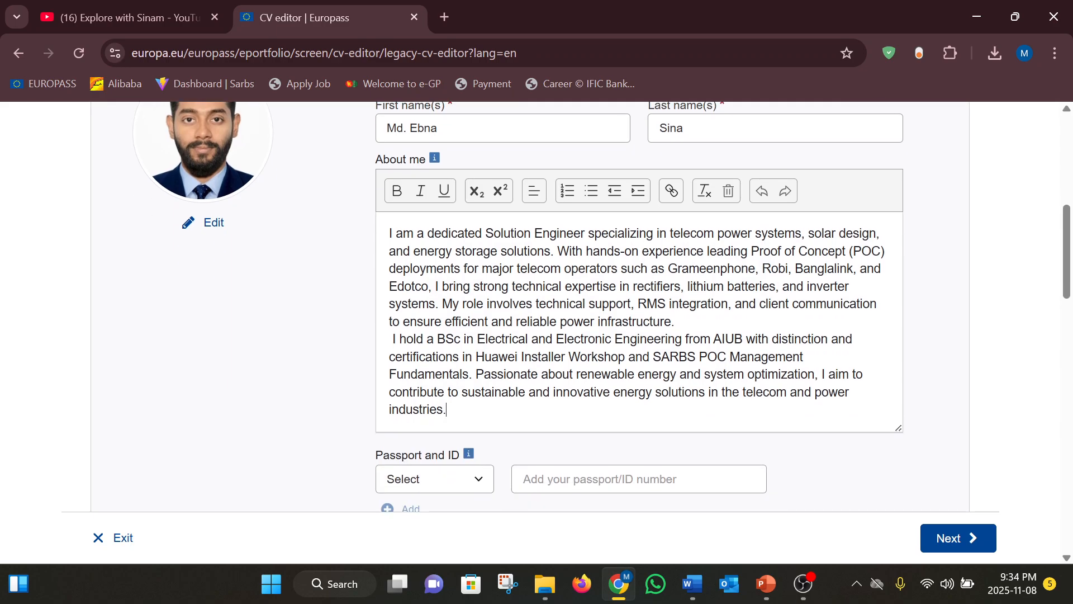
scroll(612, 307, "down", 1)
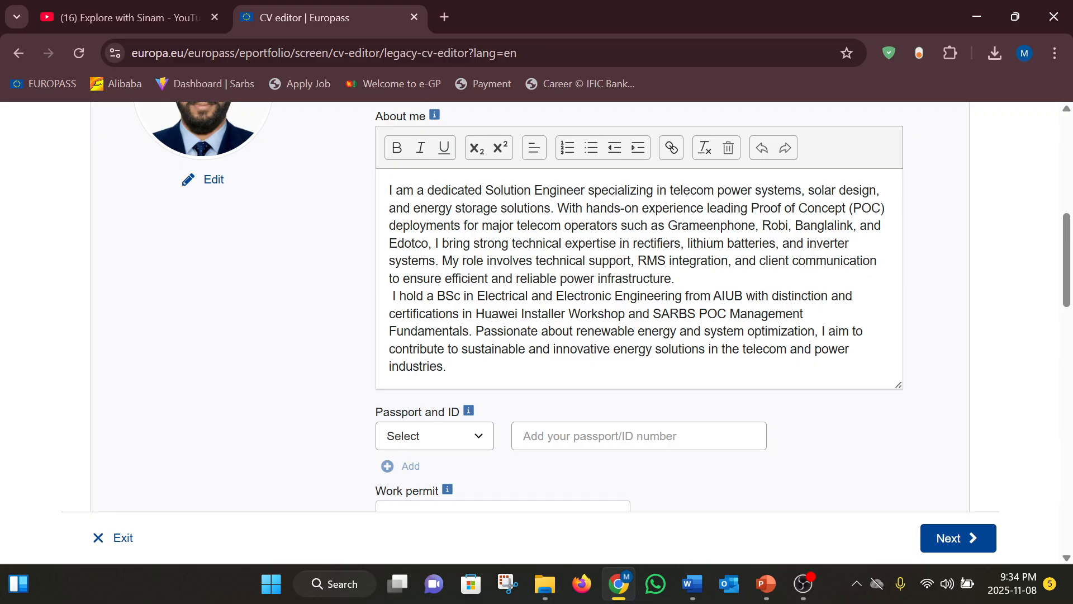
scroll(717, 310, "down", 2)
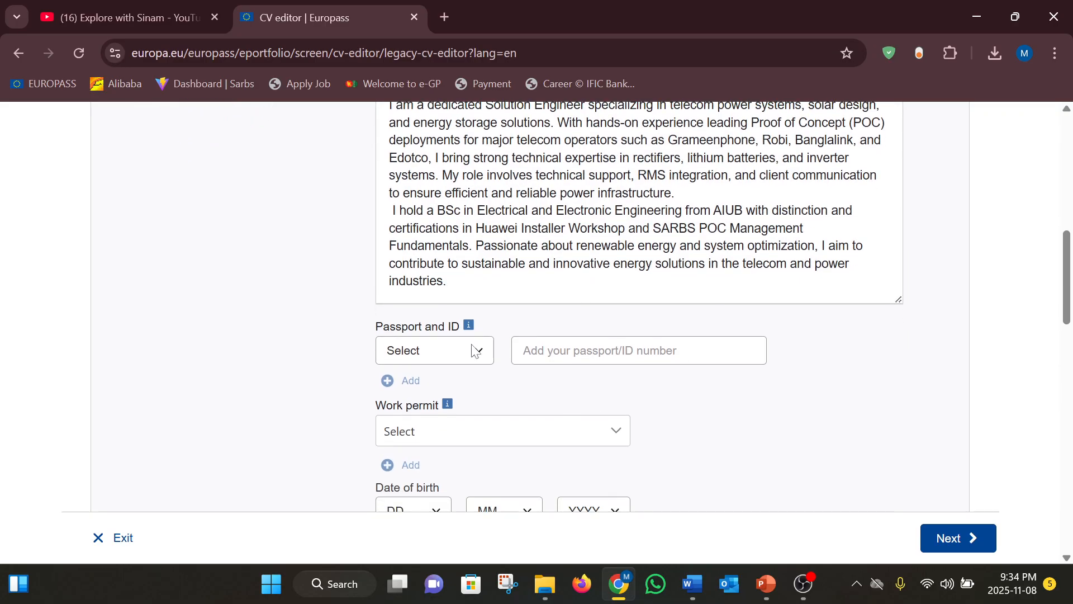
Check the Passport and ID type options, leaving the type unset
left_click(480, 357)
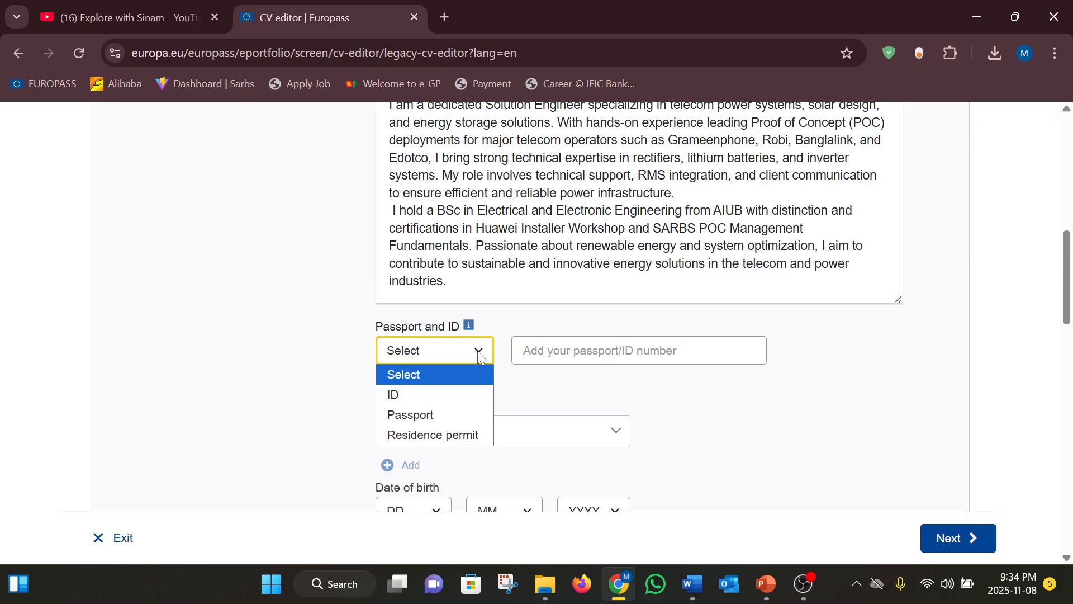
left_click(479, 353)
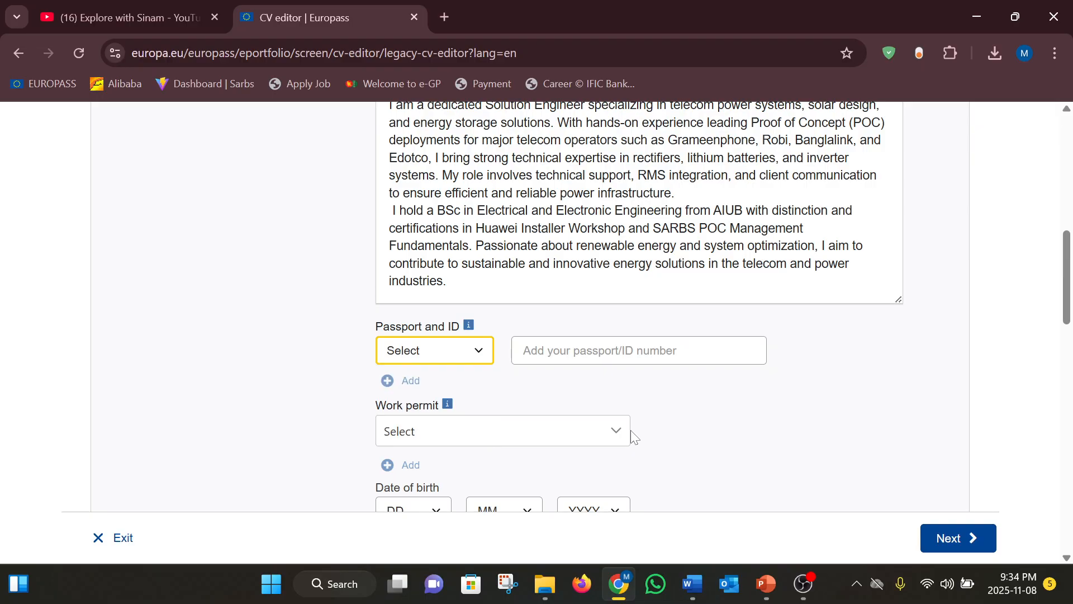
scroll(617, 436, "down", 3)
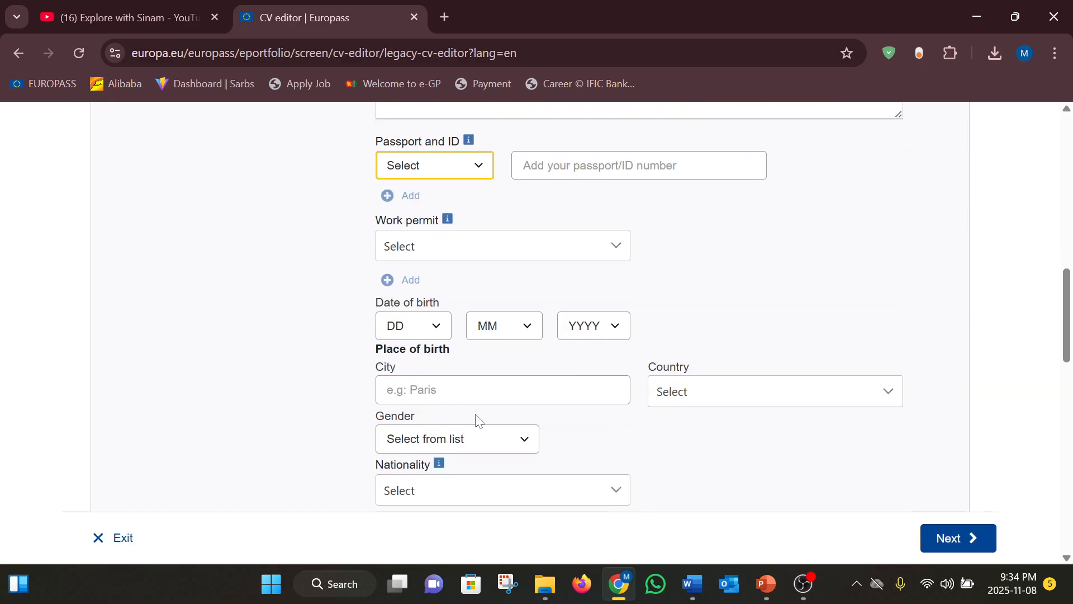
left_click(442, 326)
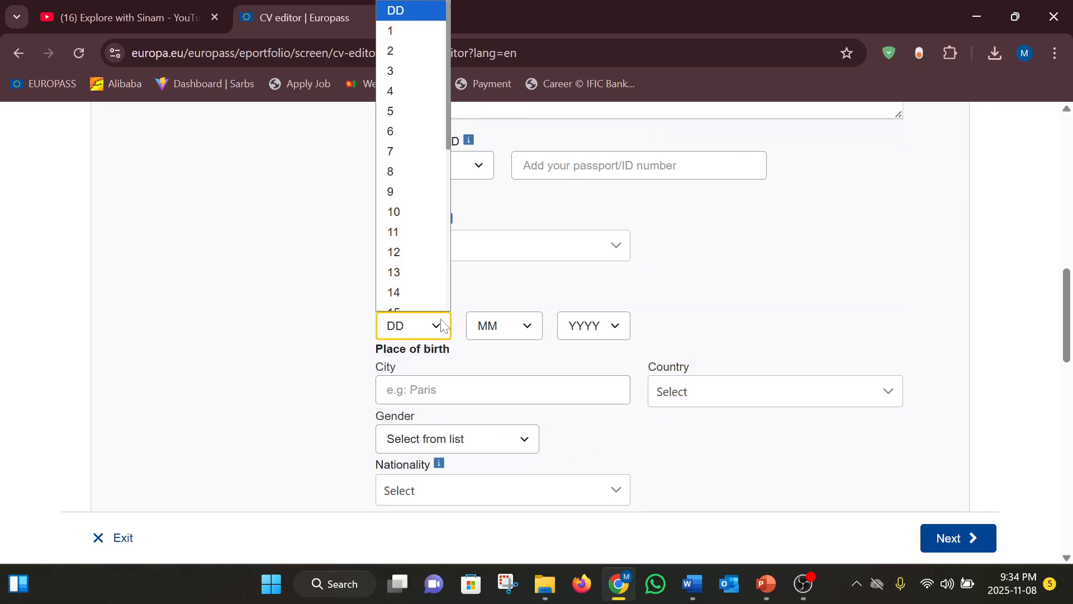
left_click(412, 111)
left_click(522, 332)
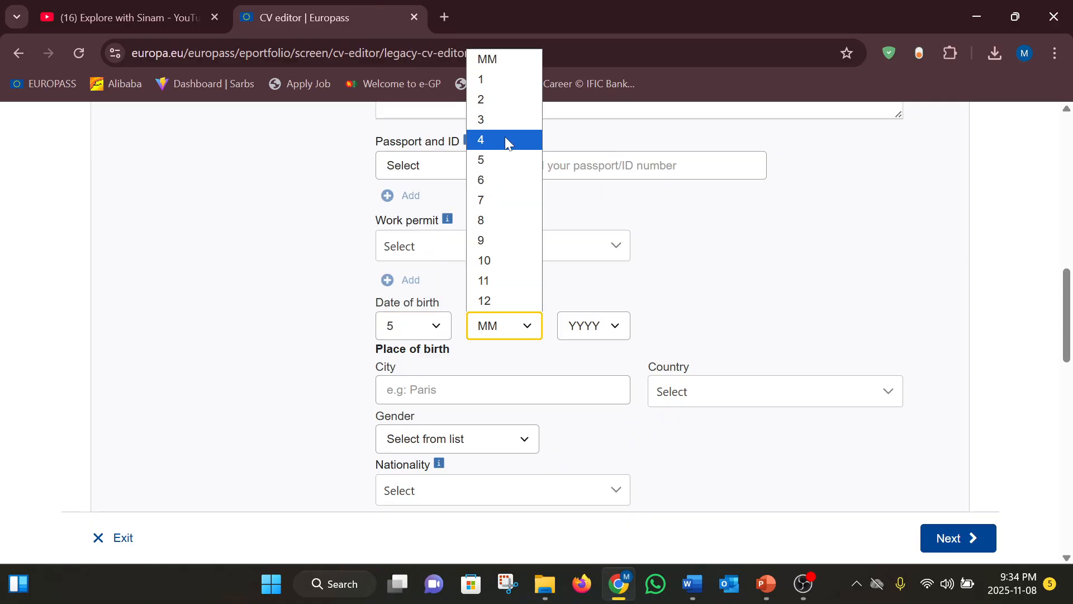
left_click(497, 158)
left_click(618, 329)
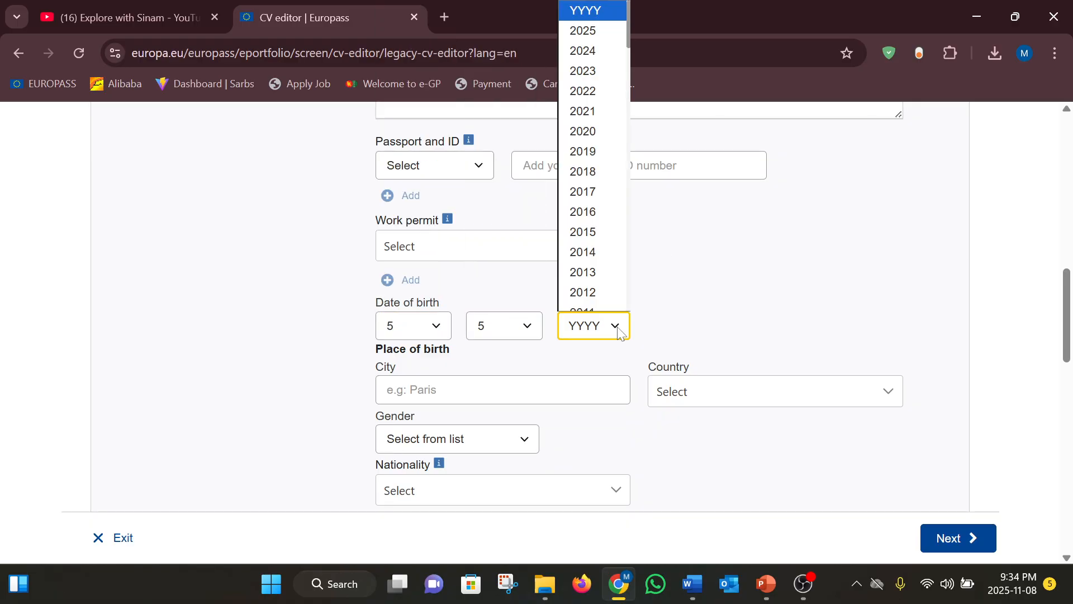
scroll(603, 220, "down", 1)
scroll(602, 220, "down", 1)
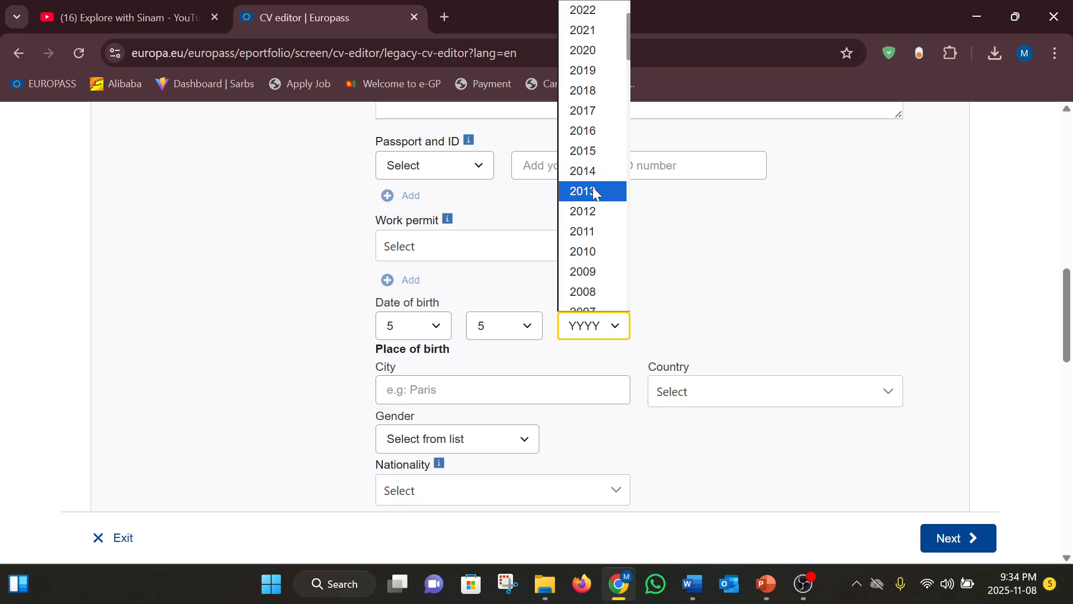
scroll(594, 256, "down", 2)
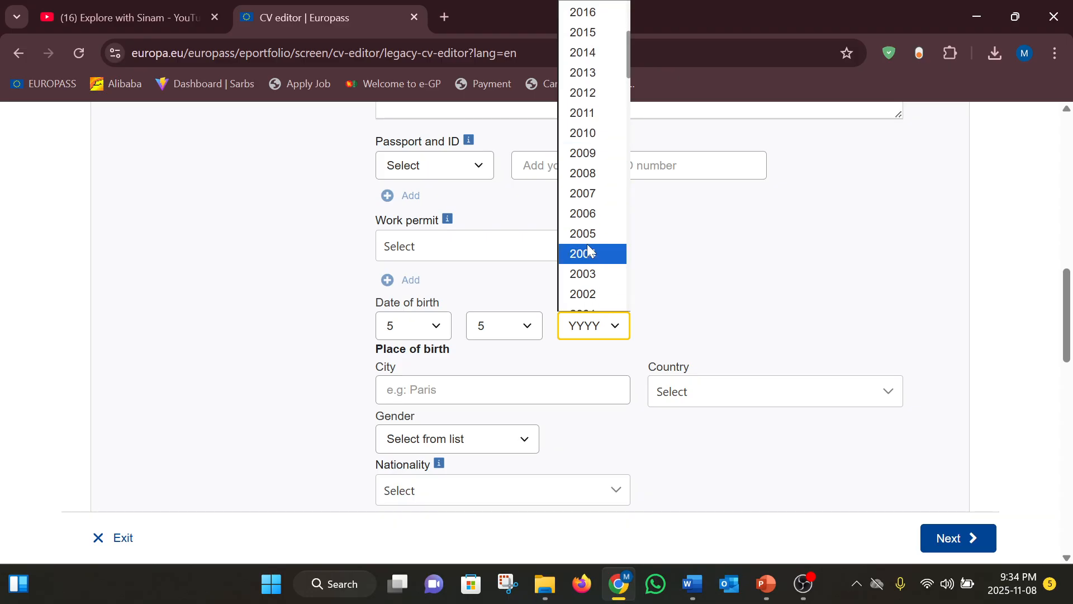
scroll(584, 272, "down", 1)
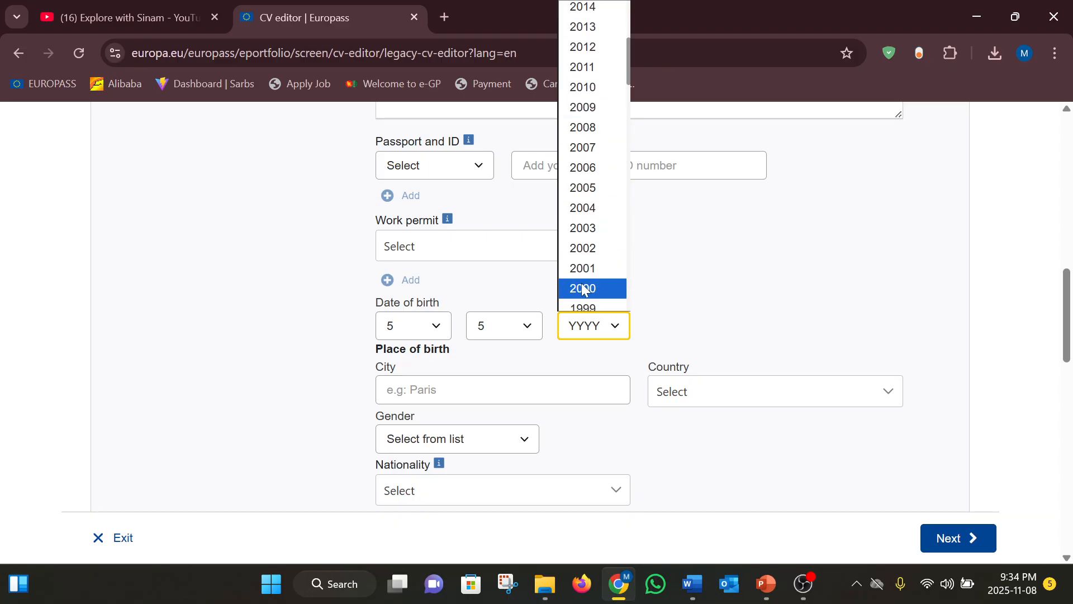
left_click(581, 285)
left_click(491, 389)
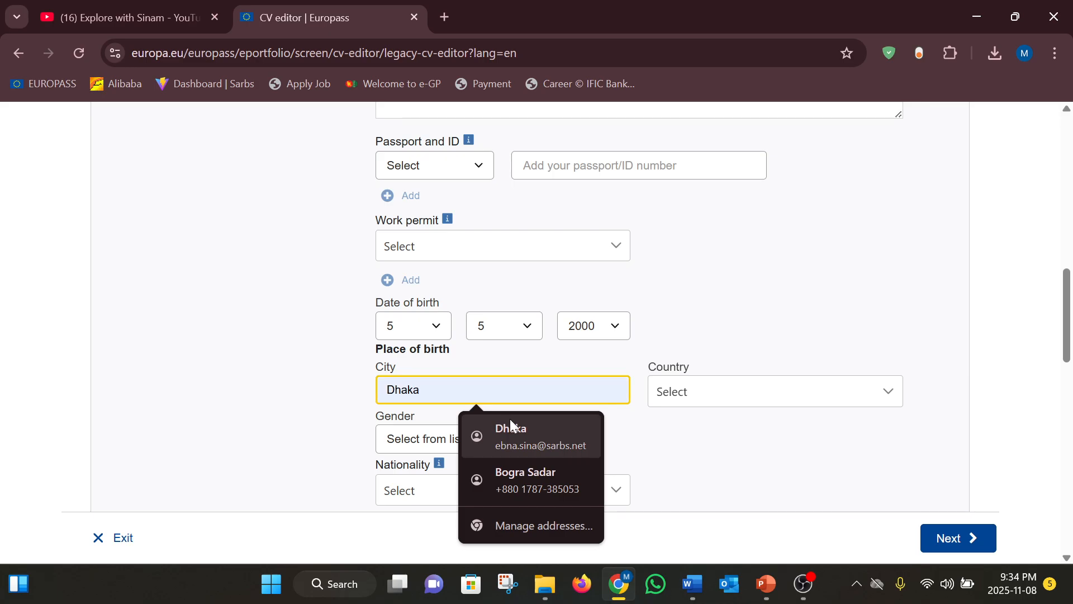
Fill Dhaka as the birth city and search Bangladesh as birth country, which finds no match
left_click(511, 428)
left_click(726, 399)
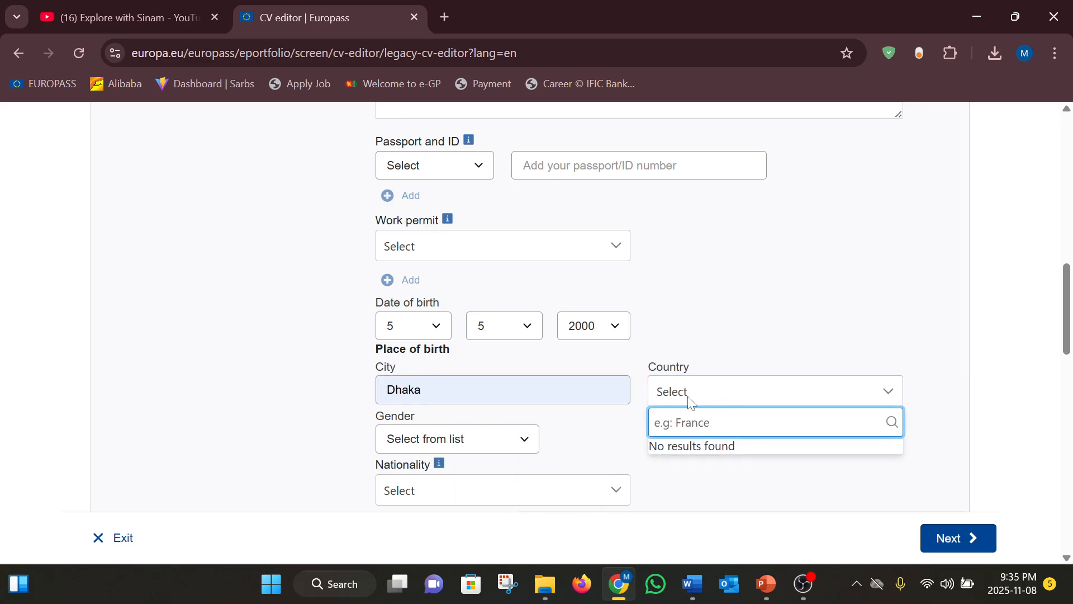
type("Bangladesh")
key("Escape")
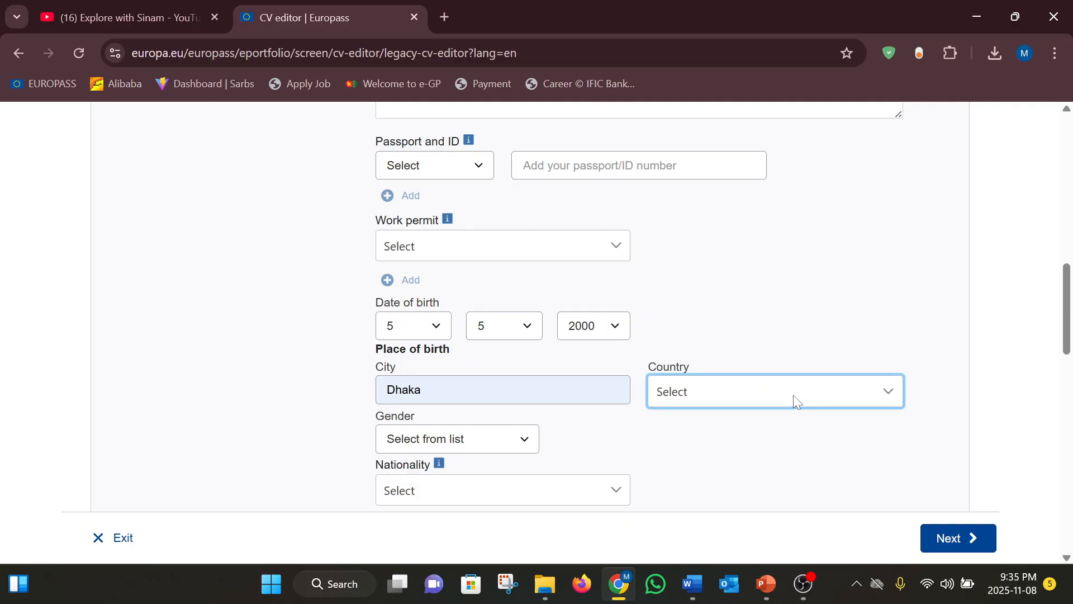
left_click(793, 395)
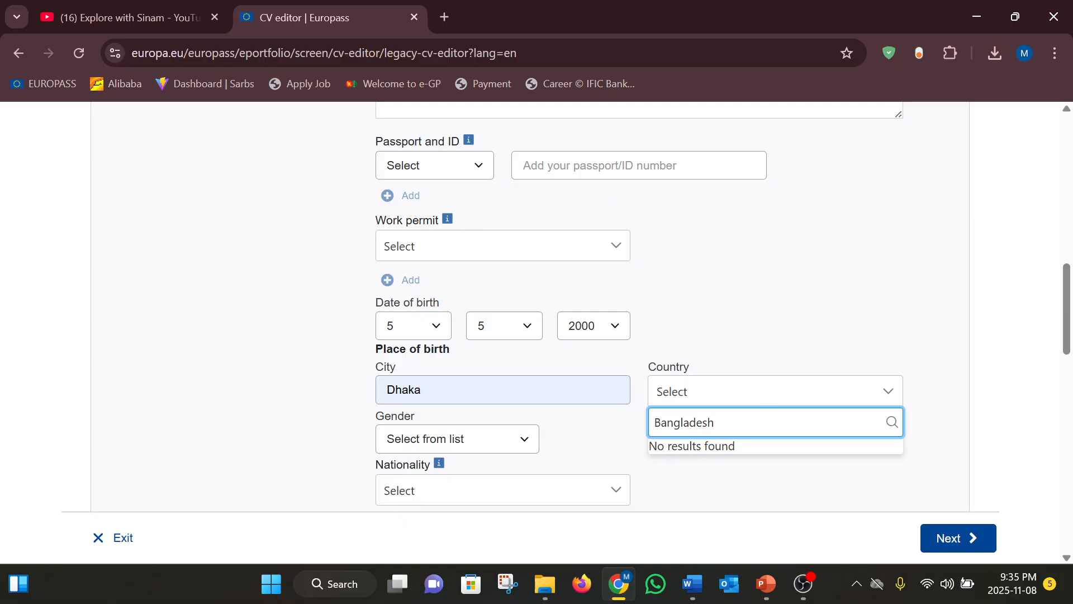
left_click(76, 56)
Confirm the Reload site? prompt to return to the Create your CV screen
left_click(591, 162)
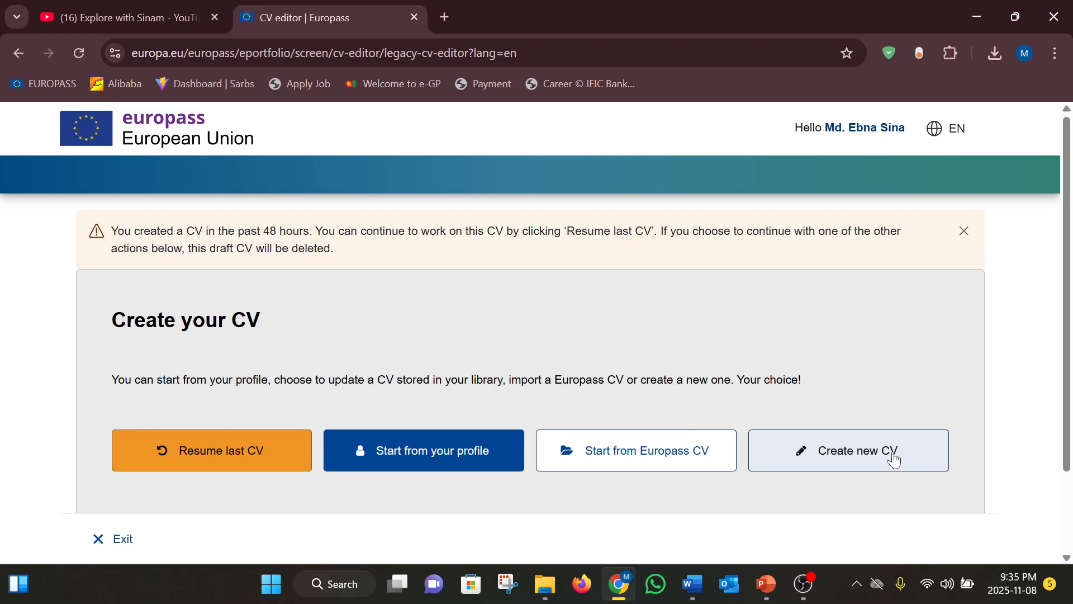
Resume the last CV draft
left_click(233, 451)
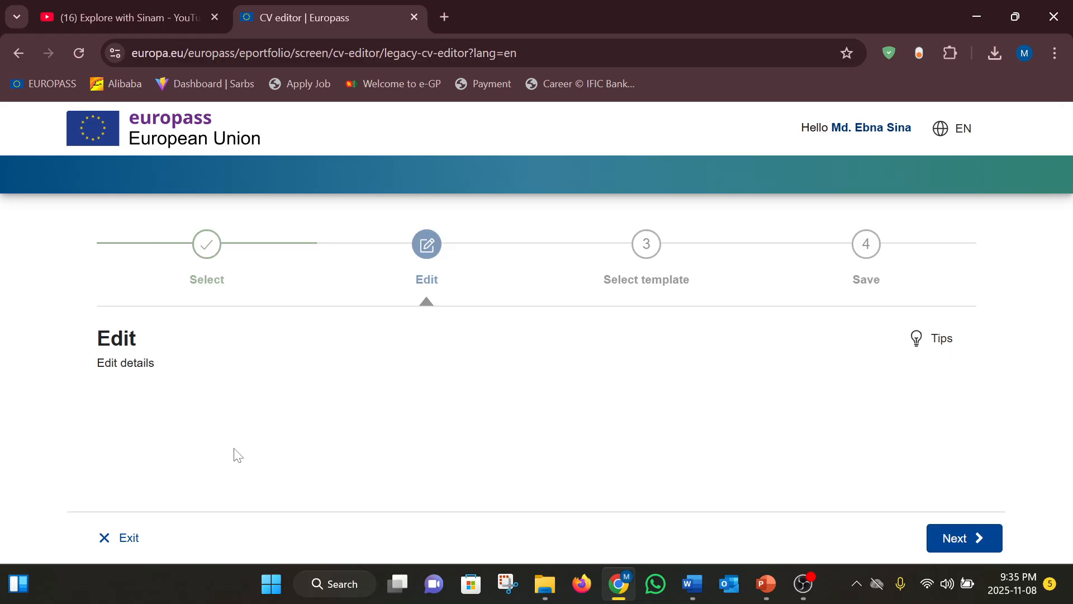
scroll(514, 453, "down", 5)
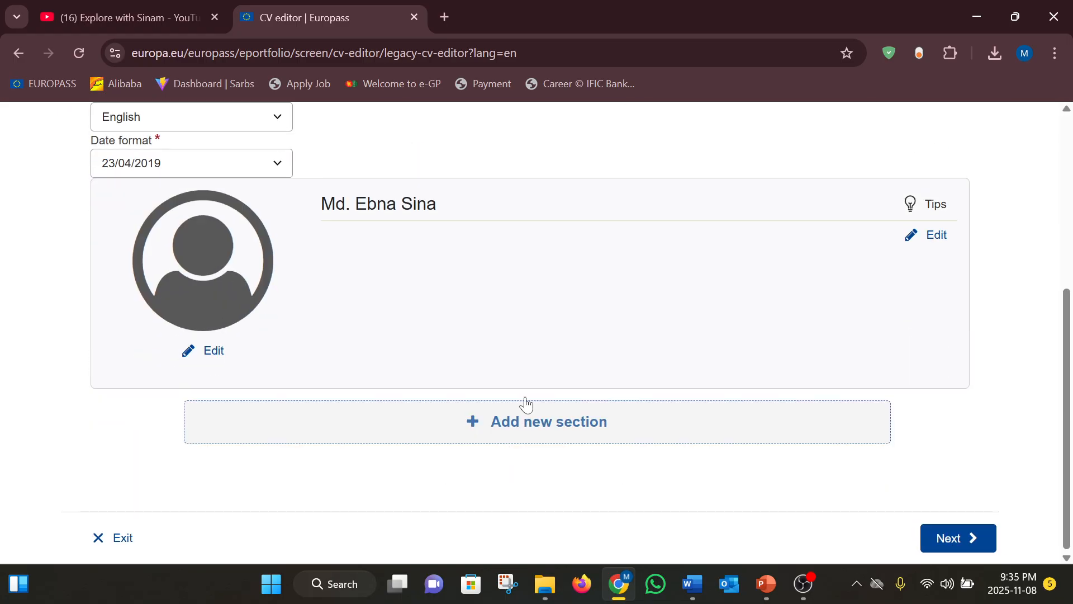
scroll(623, 328, "up", 3)
scroll(626, 329, "down", 3)
Open the personal information for editing and check the country of birth choices
left_click(944, 233)
scroll(423, 400, "down", 5)
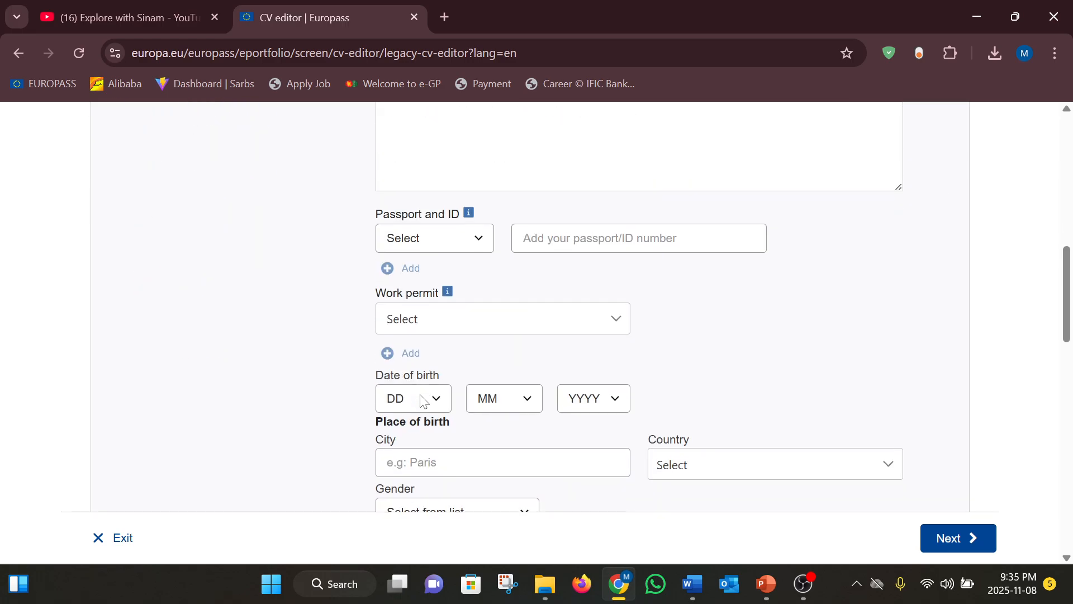
scroll(423, 401, "down", 1)
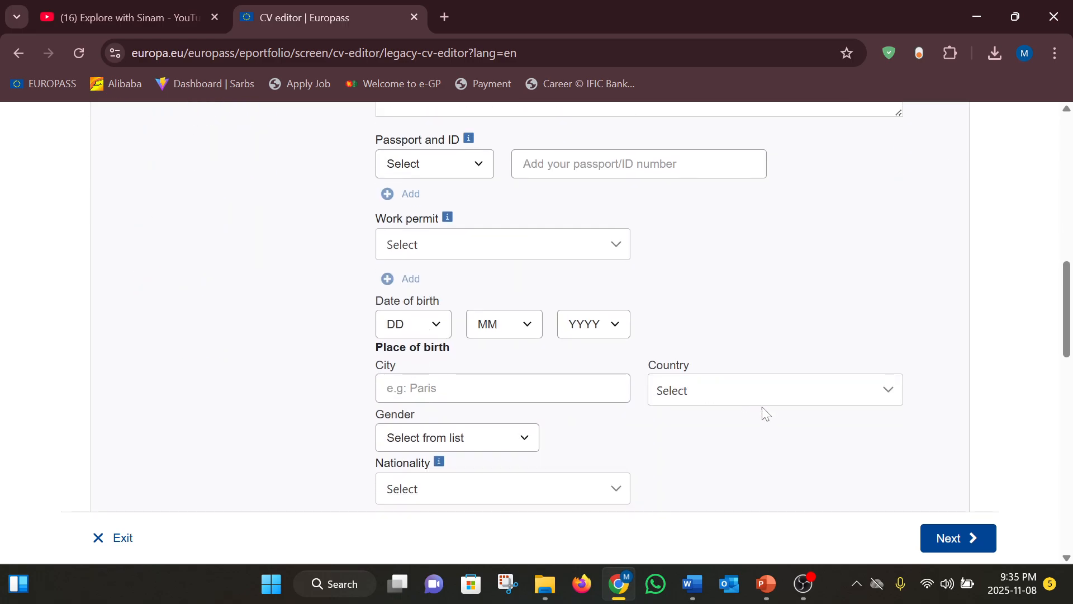
left_click(868, 391)
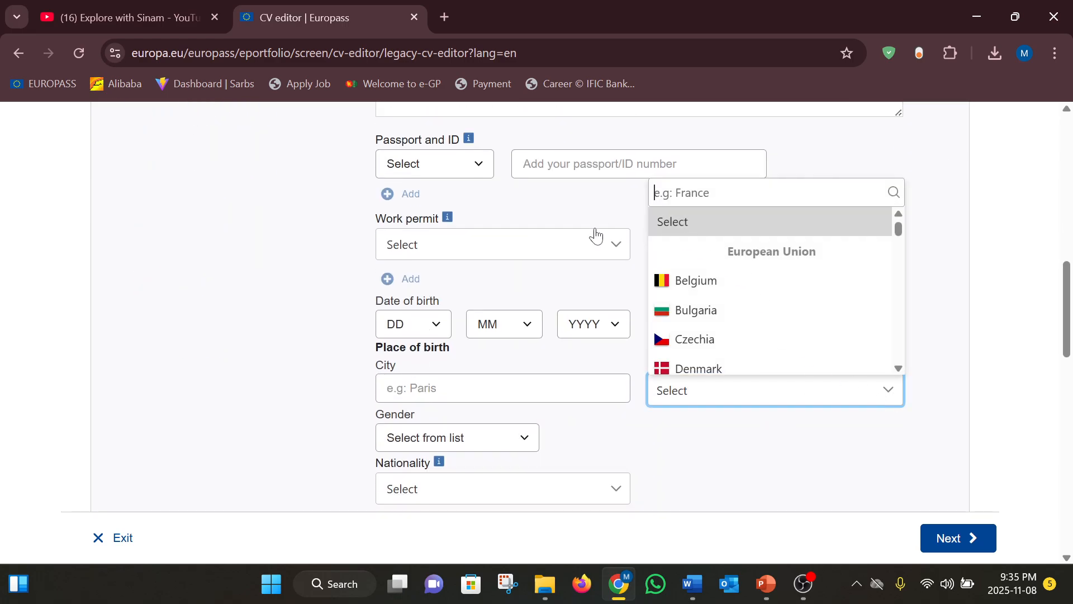
scroll(320, 321, "up", 6)
scroll(320, 322, "up", 3)
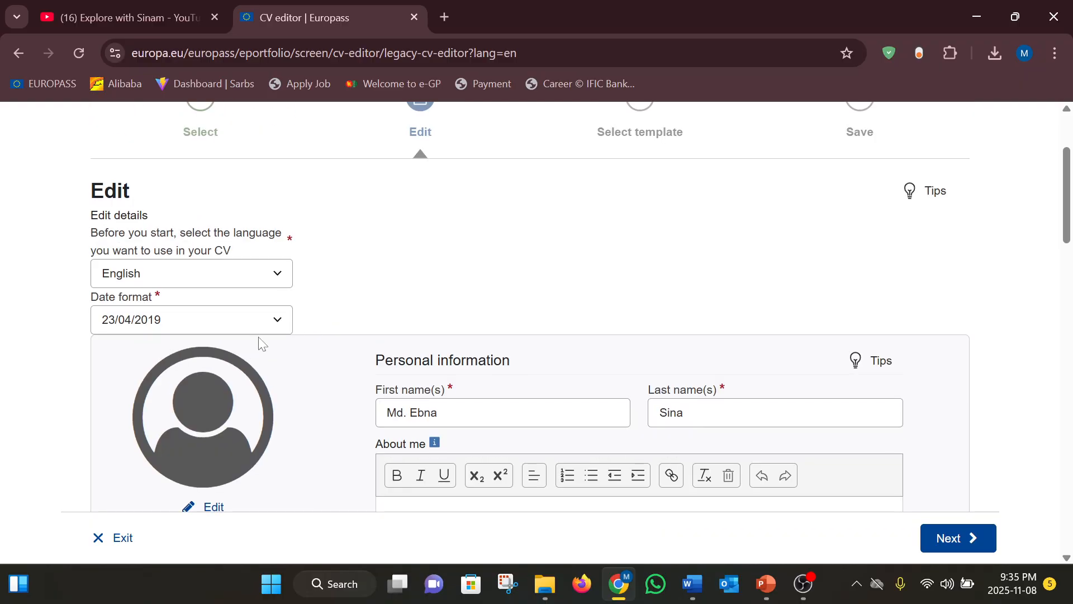
scroll(273, 322, "down", 2)
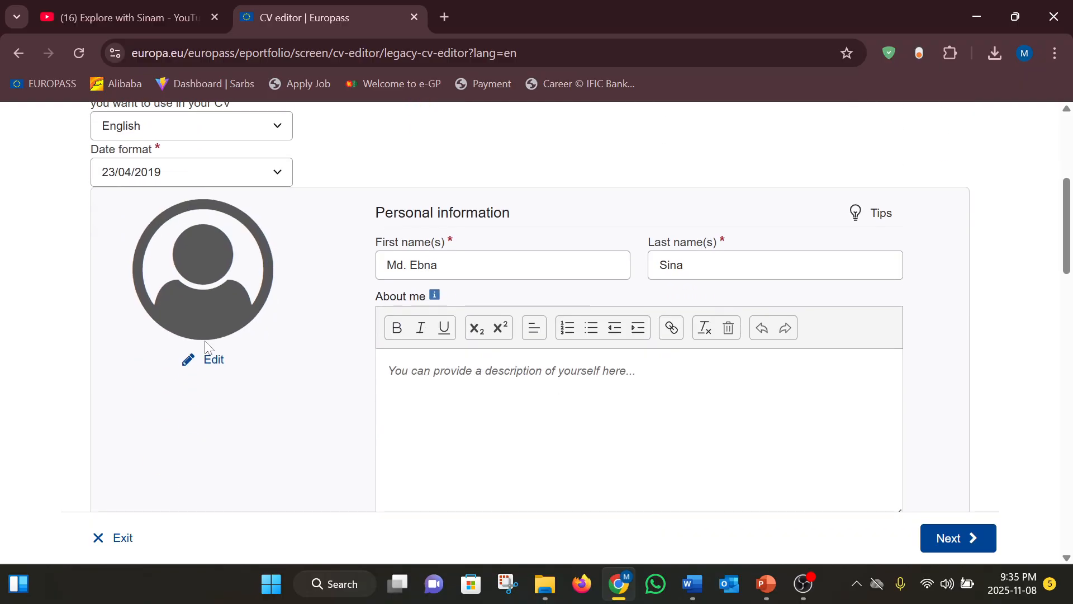
left_click(197, 364)
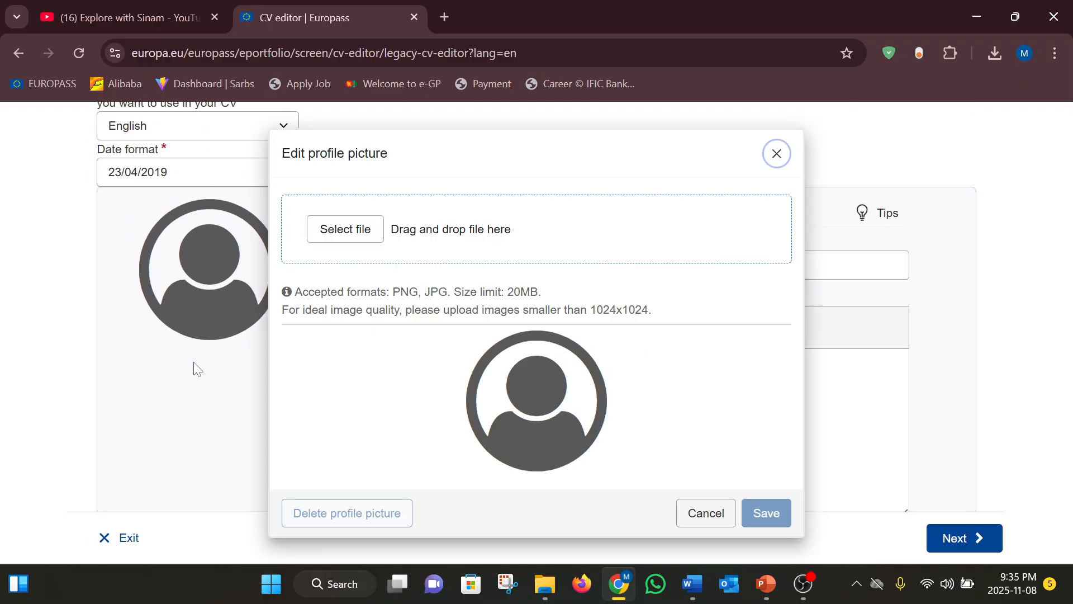
Upload the rsz_image_2025-06-30 photo, crop it, and save it as the CV picture
left_click(367, 233)
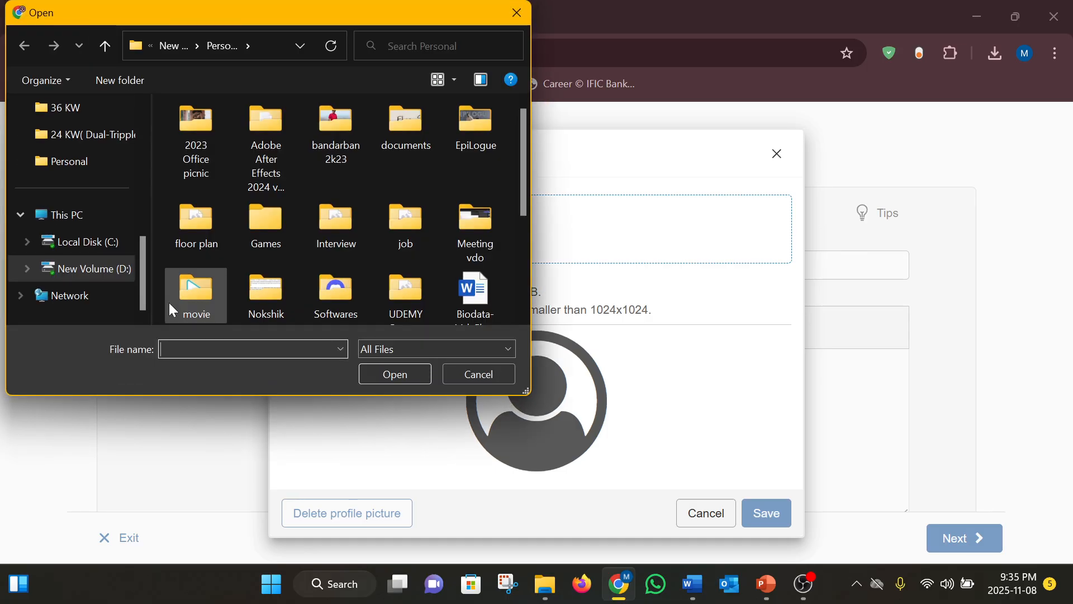
scroll(168, 303, "down", 3)
left_click(186, 281)
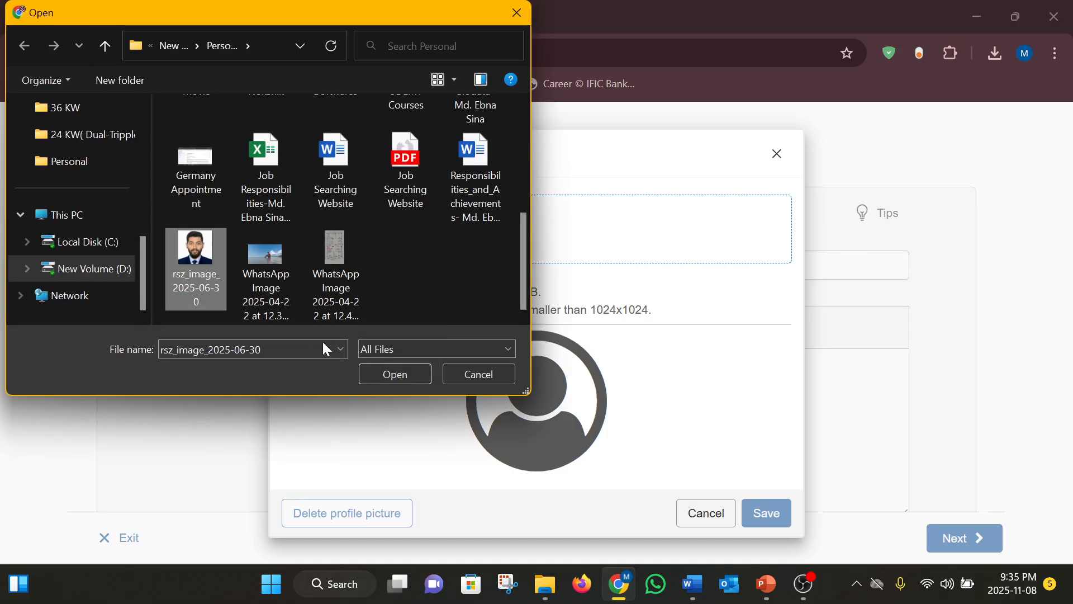
left_click(393, 381)
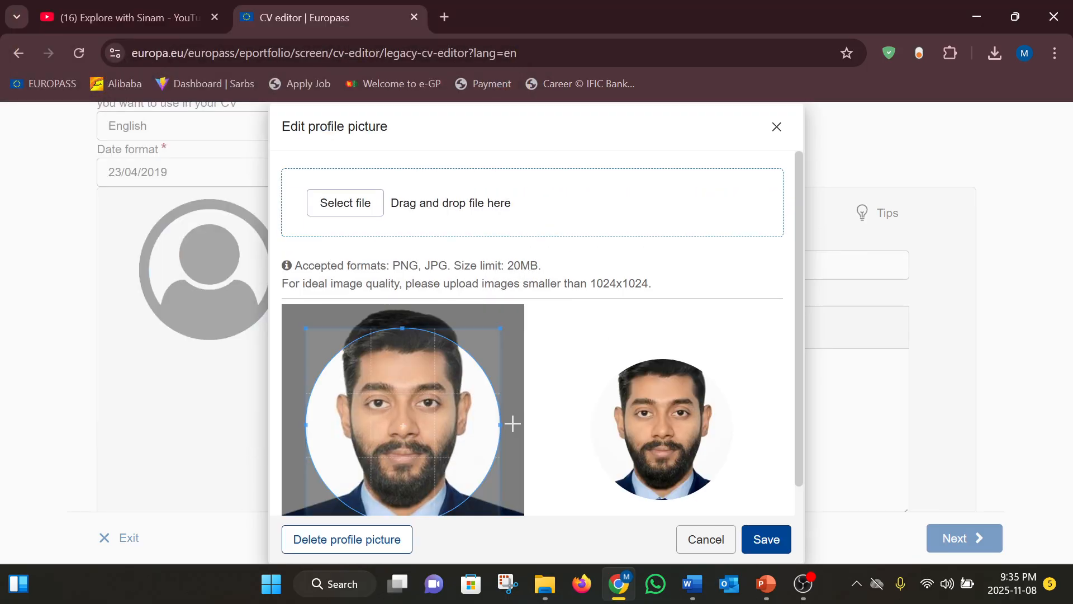
left_click_drag(499, 326, 525, 305)
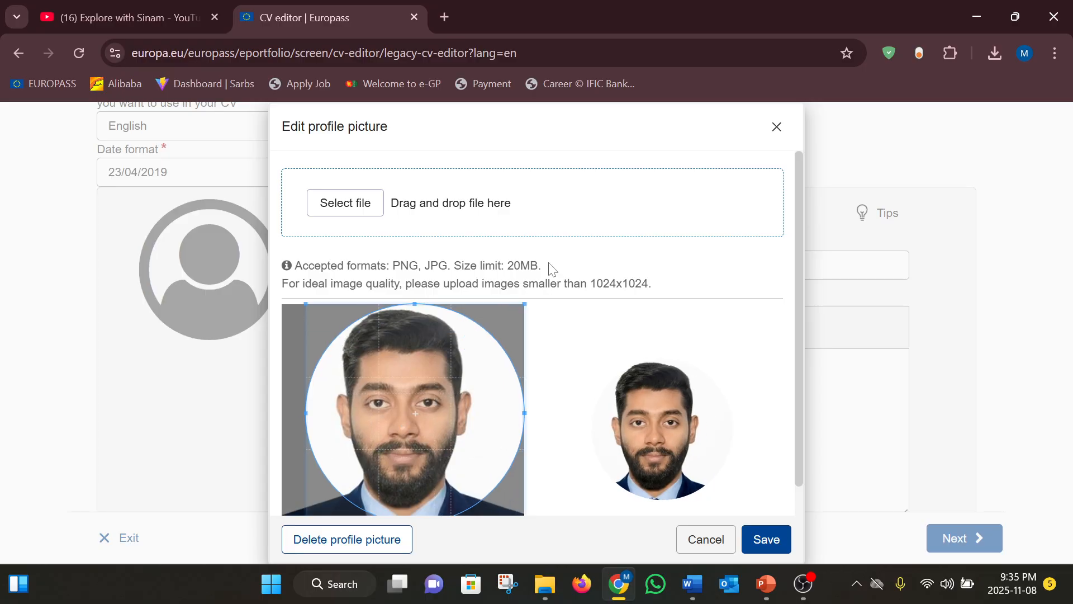
scroll(644, 331, "down", 1)
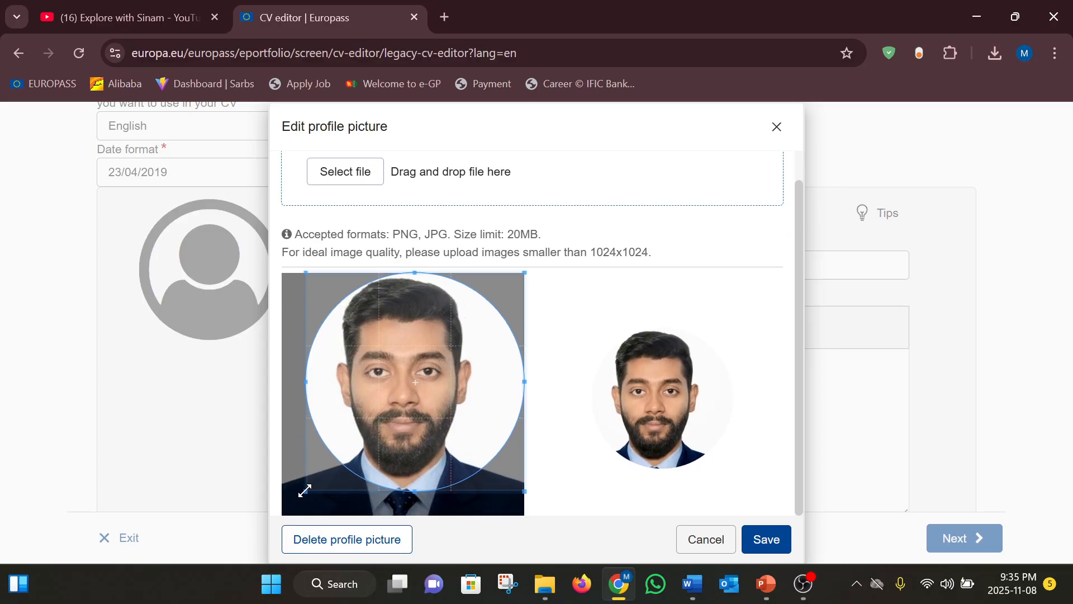
left_click(768, 542)
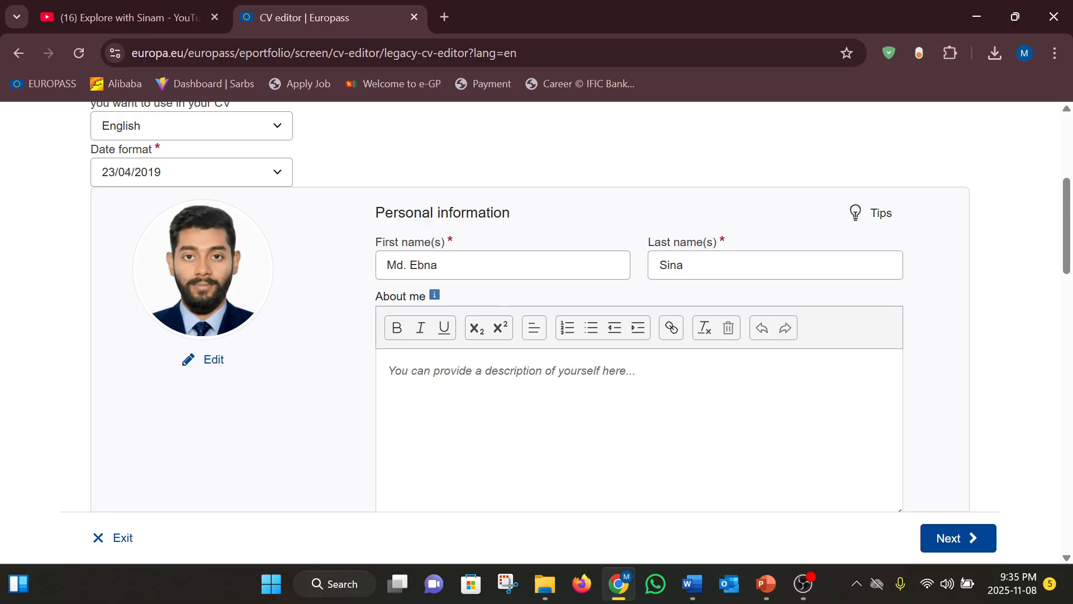
Replace the About me text with the pasted self-description
left_click(475, 267)
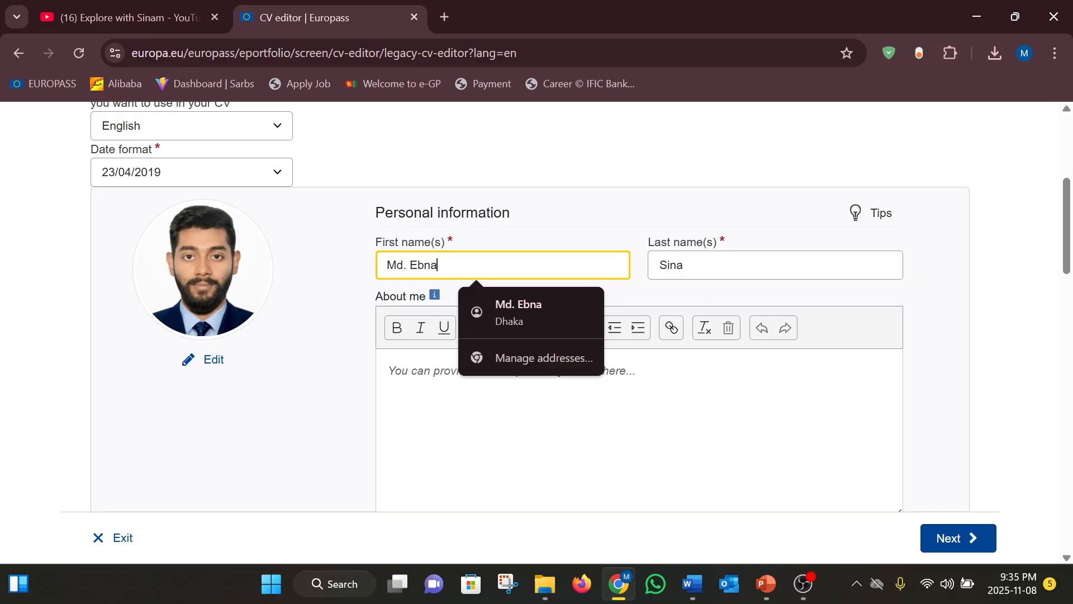
left_click(417, 449)
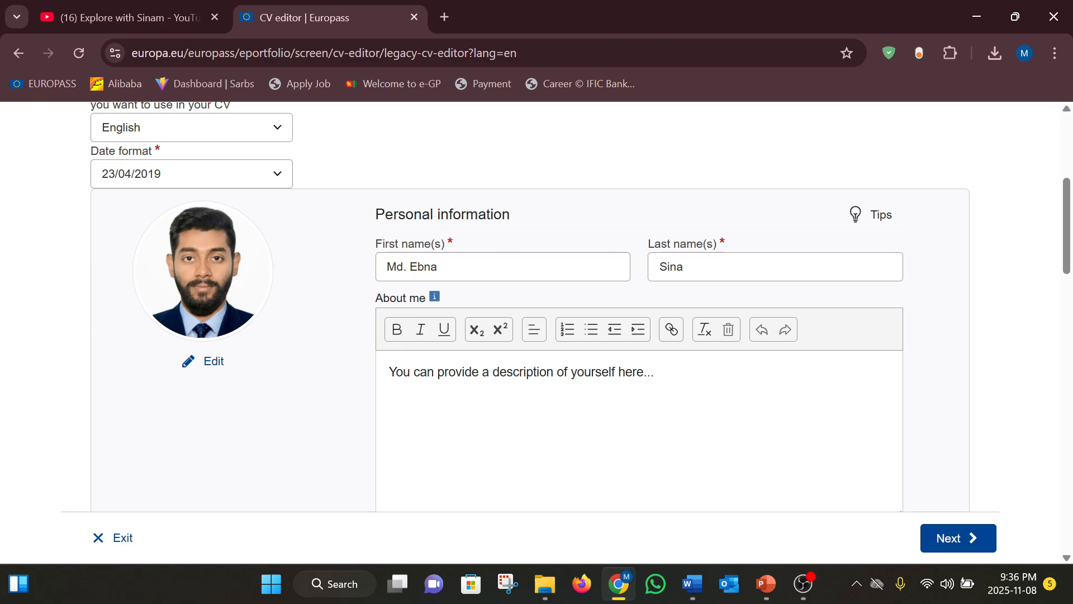
left_click_drag(657, 373, 335, 408)
key("BackSpace")
key("ctrl+v")
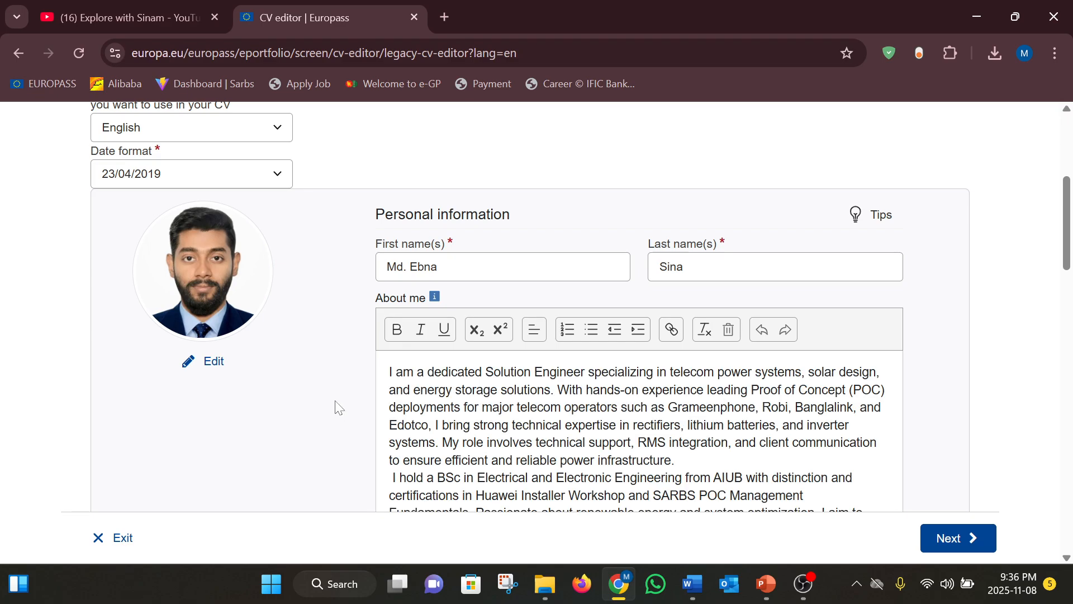
scroll(581, 419, "down", 6)
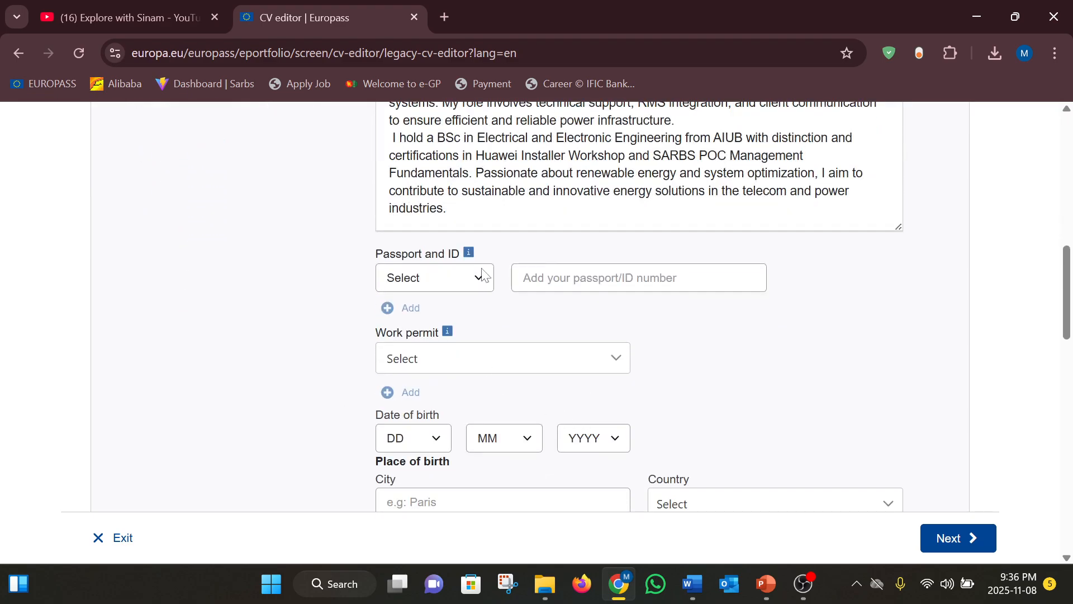
left_click(436, 438)
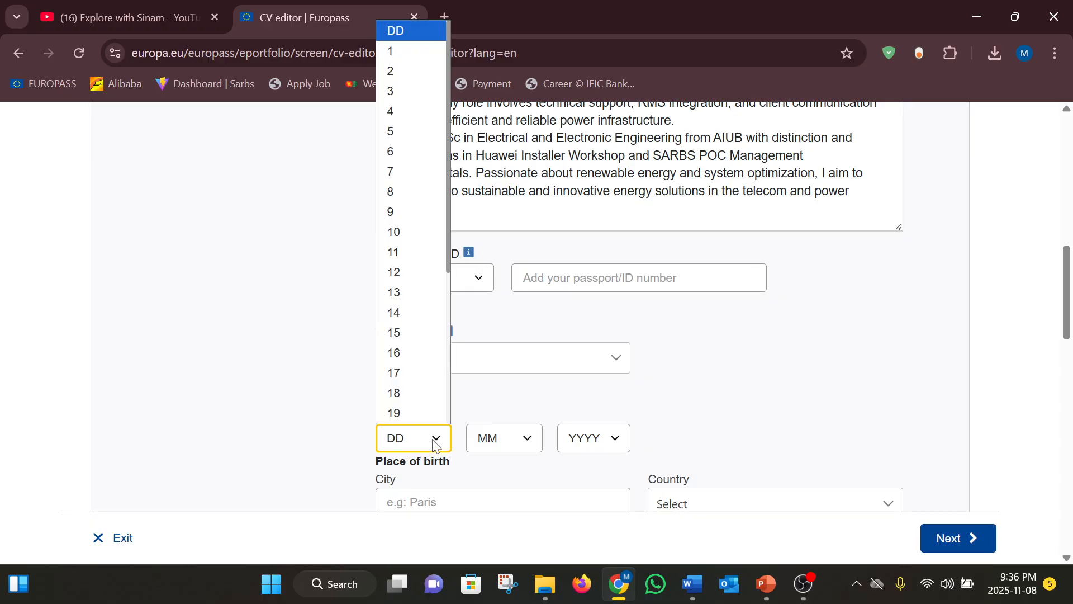
scroll(411, 156, "down", 1)
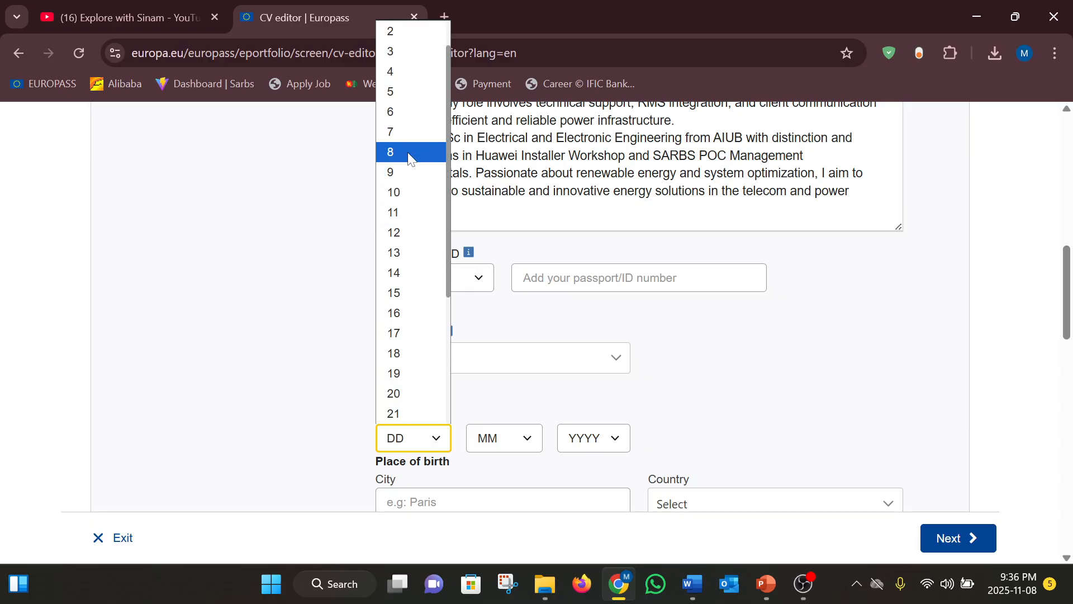
left_click(397, 97)
left_click(523, 440)
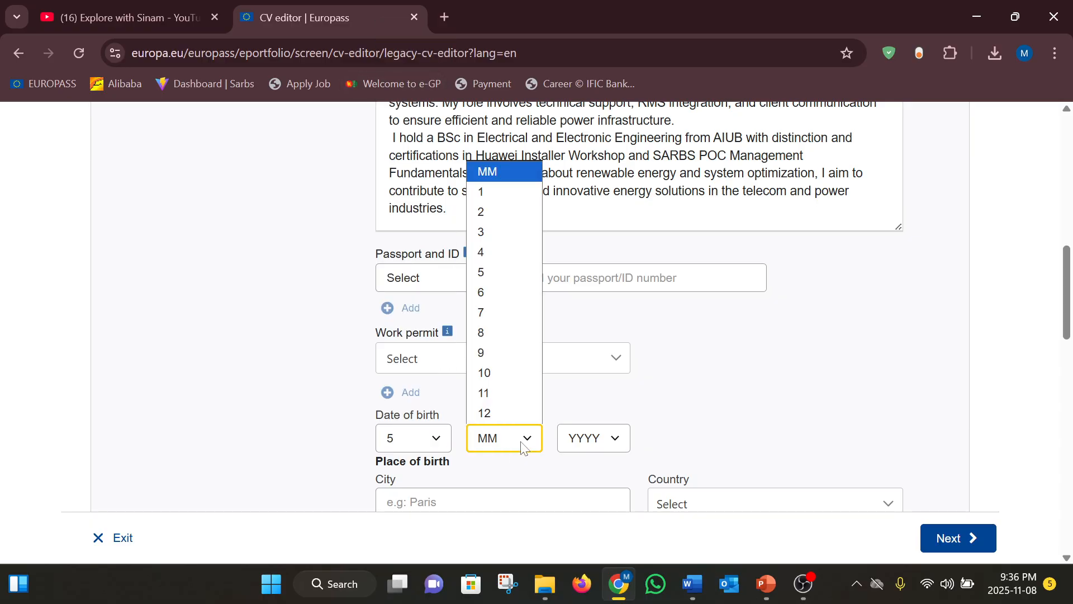
left_click(510, 275)
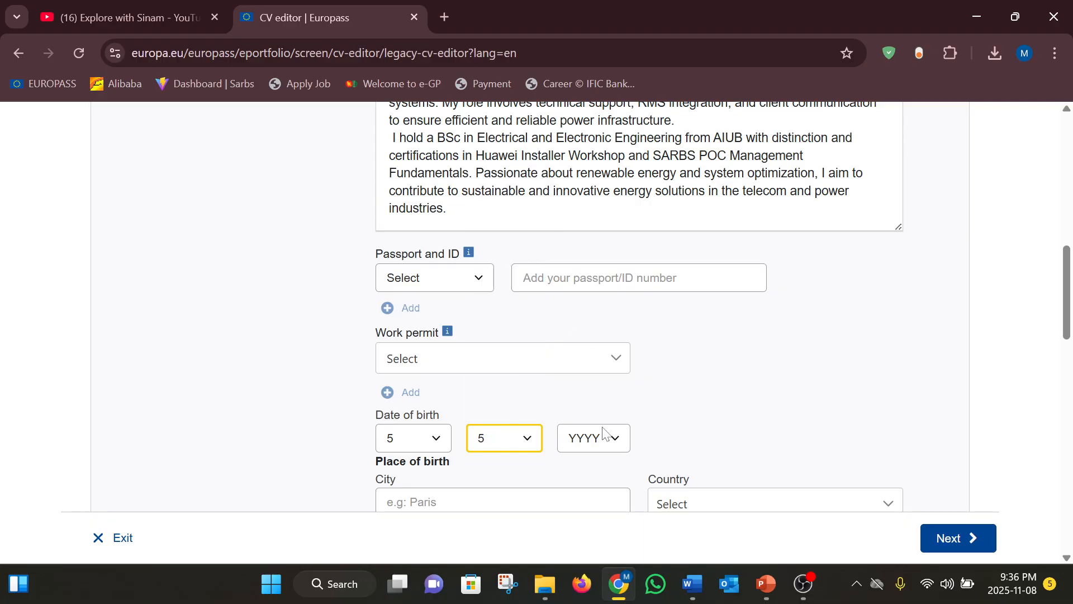
left_click(615, 442)
scroll(594, 357, "down", 3)
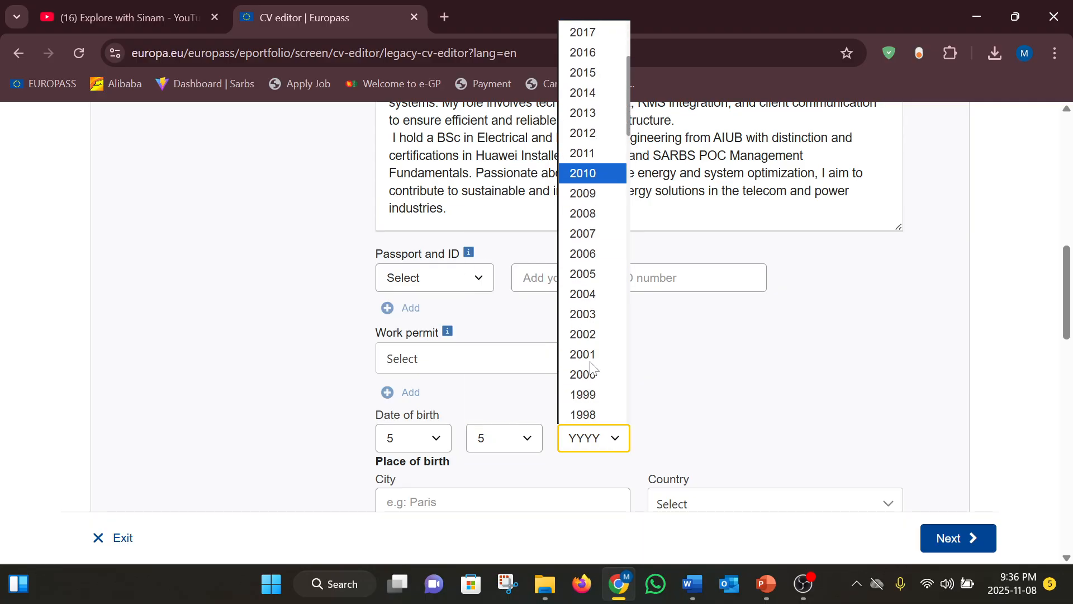
left_click(591, 373)
scroll(462, 407, "down", 2)
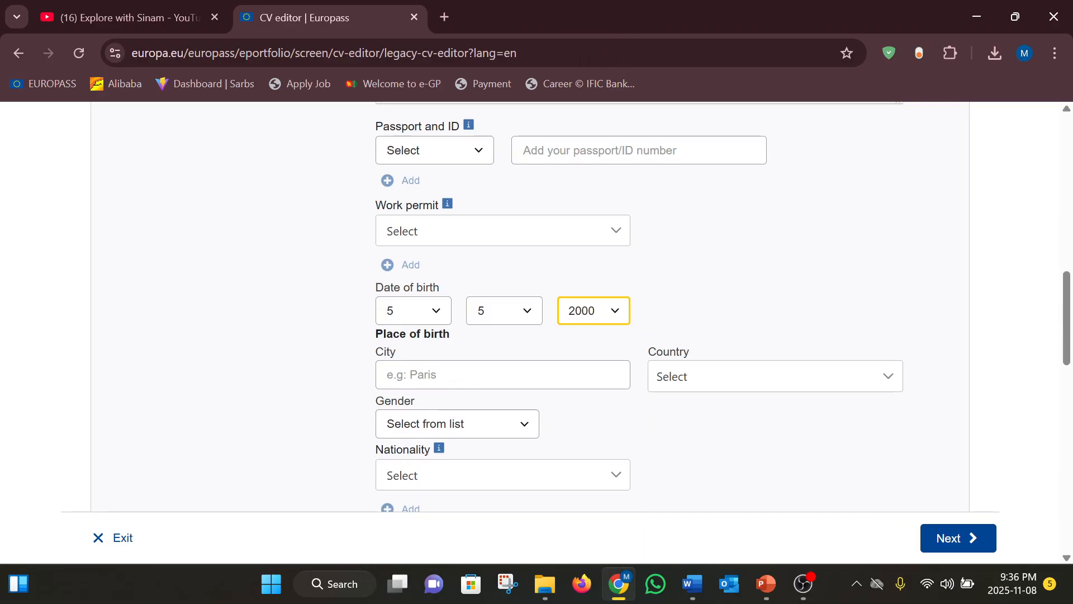
Set the place of birth to Dhaka, Bangladesh
key("Tab")
left_click(514, 407)
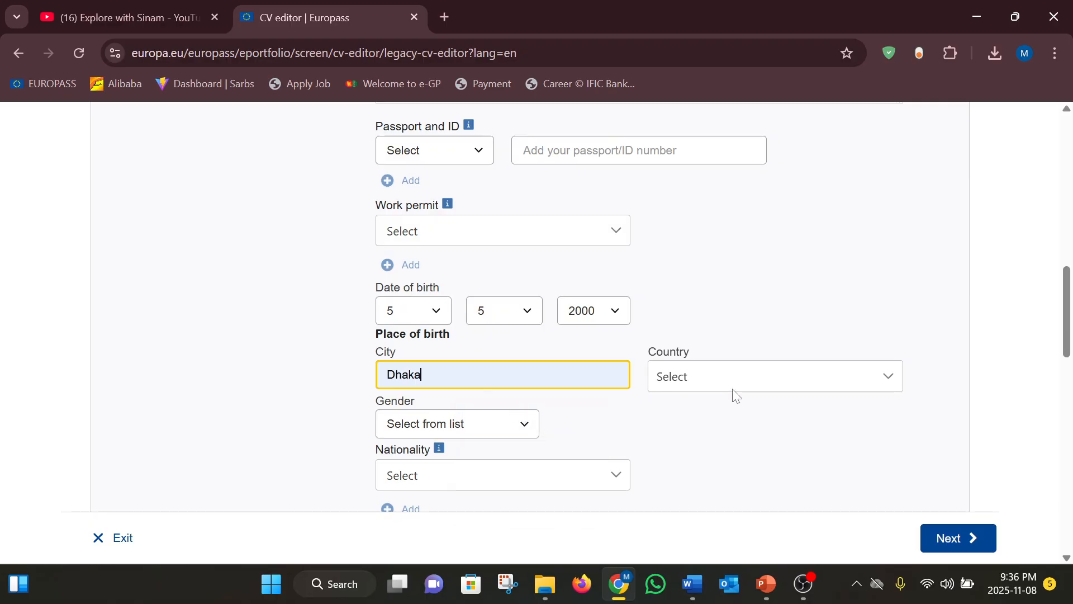
left_click(743, 376)
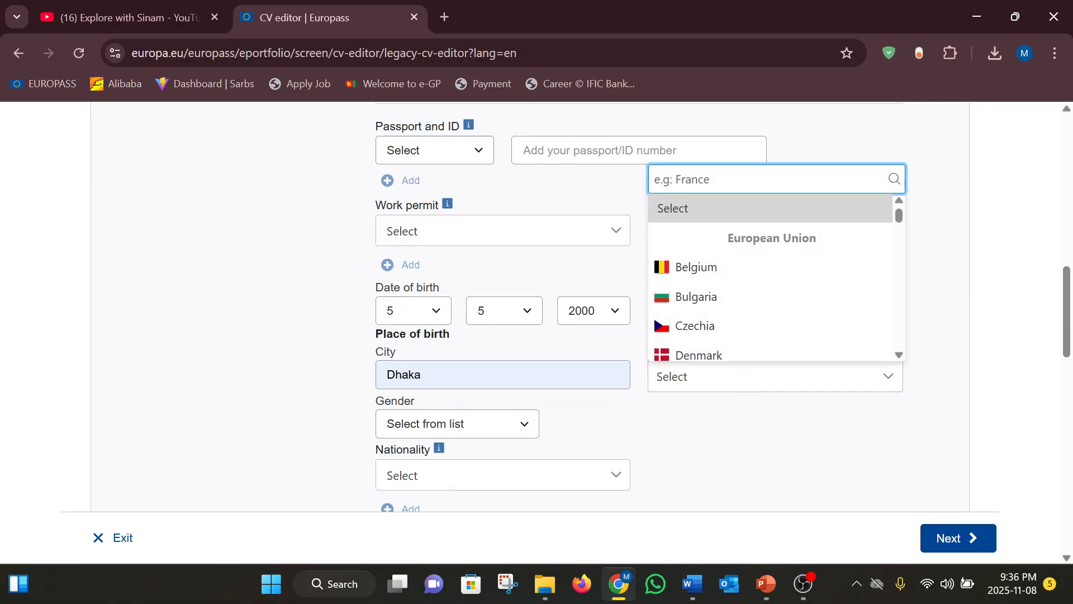
type("Ban")
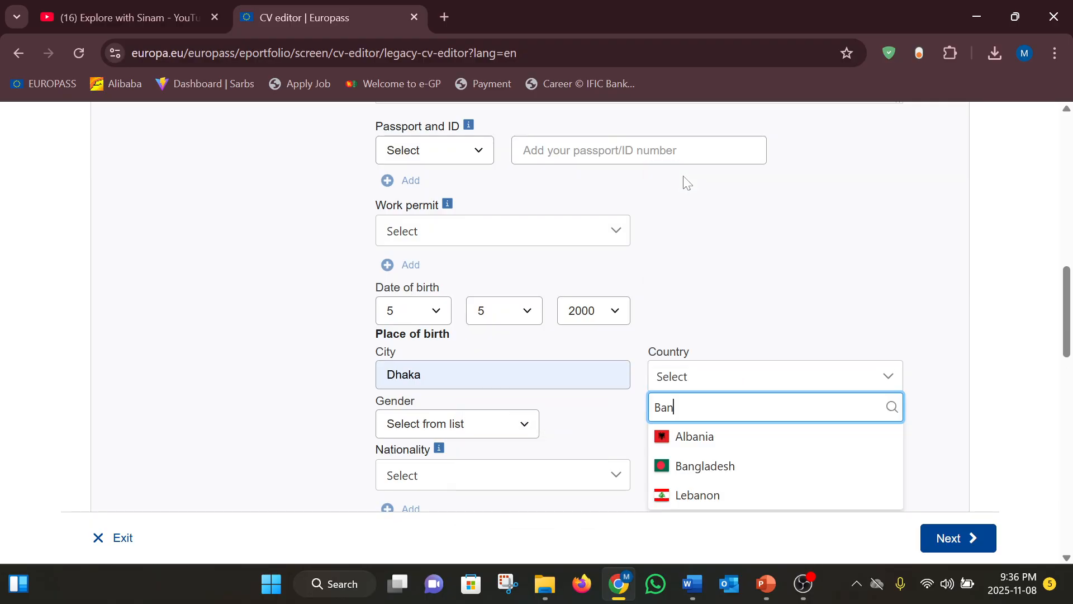
left_click(710, 464)
Set gender to Male and nationality to Bangladeshi
left_click(523, 426)
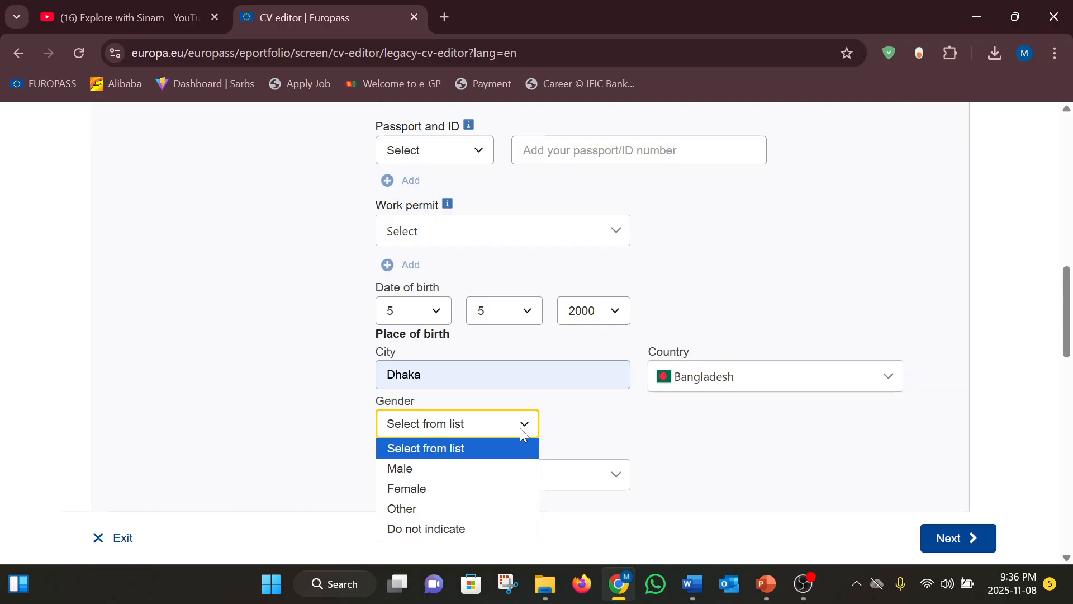
left_click(450, 473)
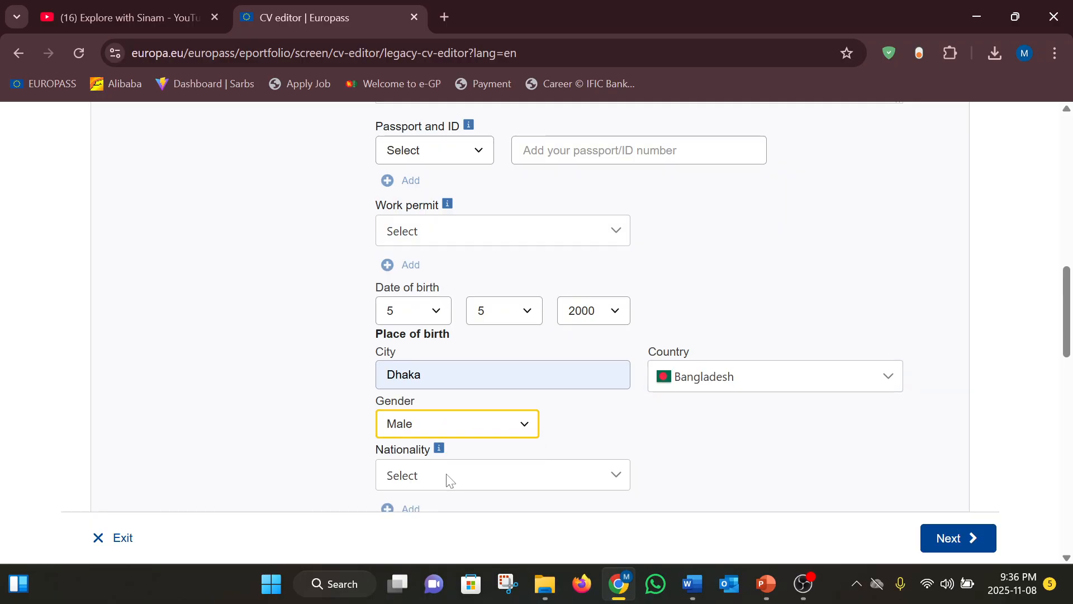
left_click(593, 477)
left_click(592, 475)
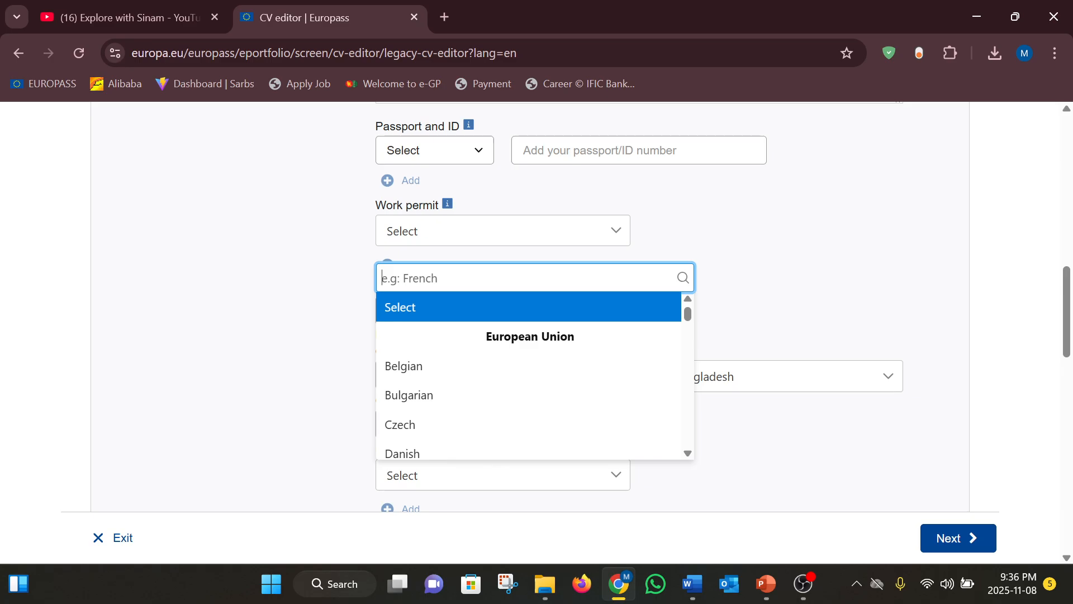
type("Ban")
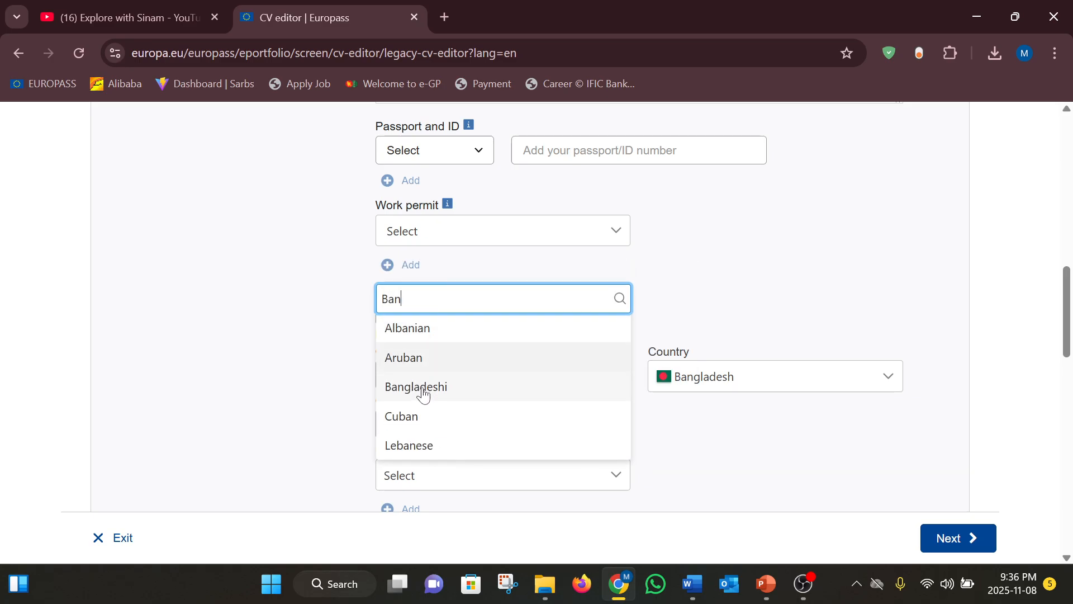
left_click(424, 394)
scroll(258, 451, "down", 5)
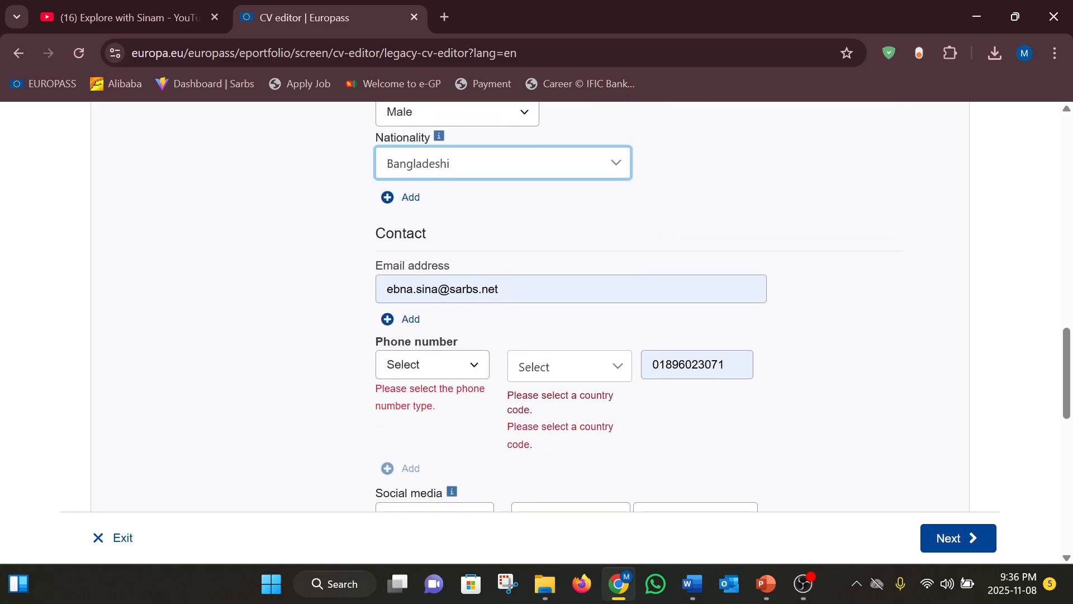
Adjust the phone number and replace the email address with a suggested one
left_click_drag(729, 365, 644, 380)
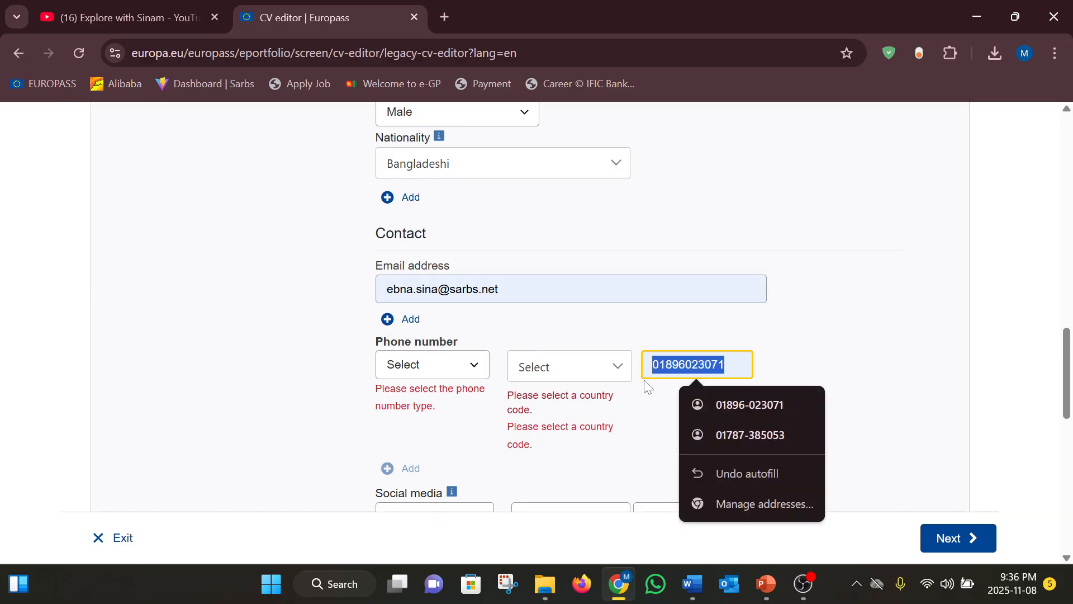
left_click(631, 435)
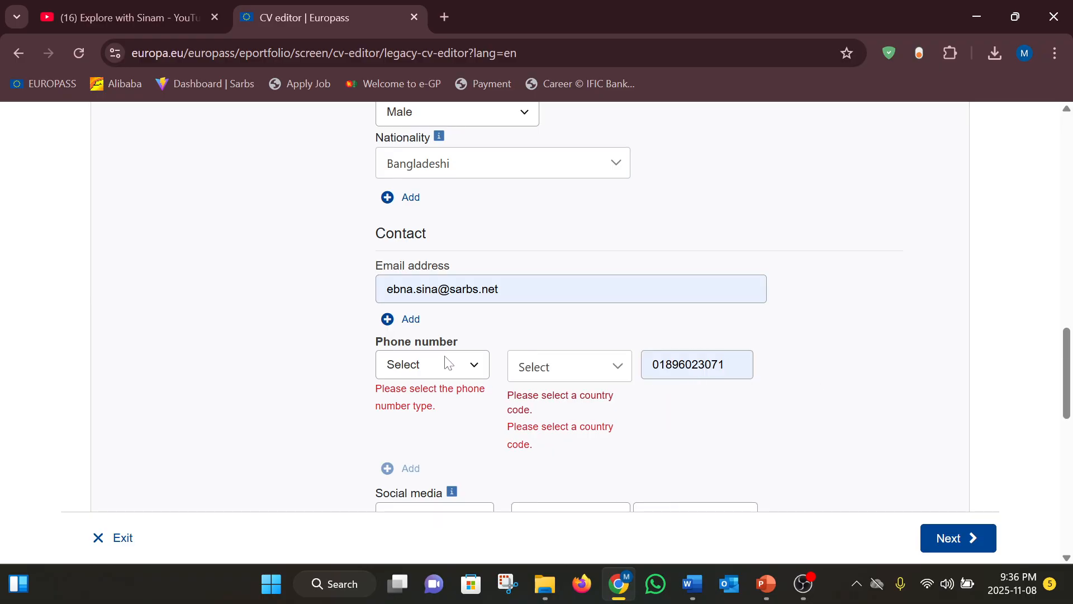
left_click(500, 289)
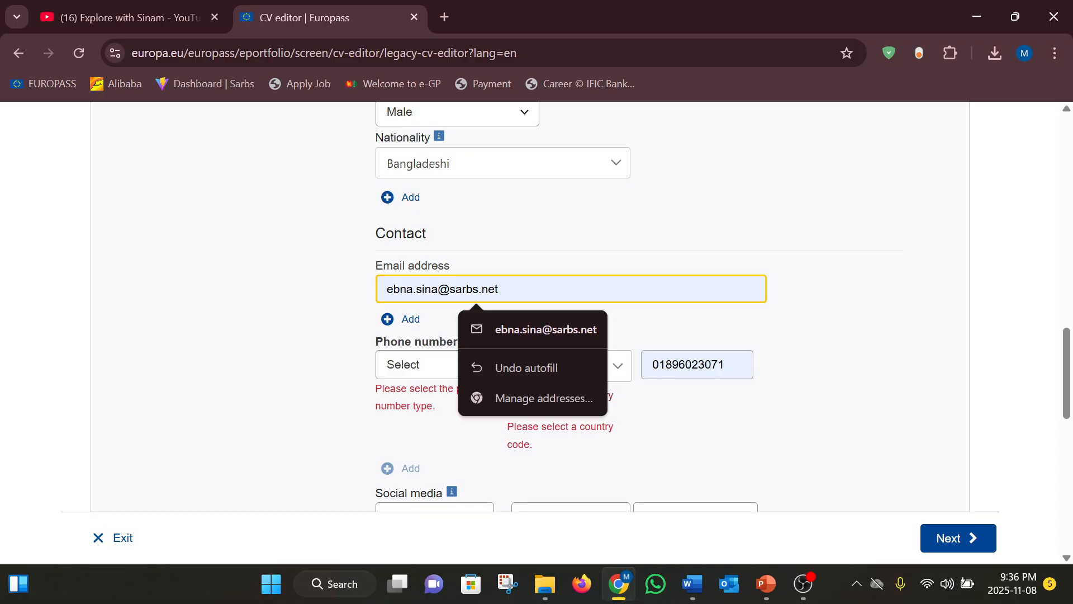
left_click_drag(498, 289, 412, 289)
key("BackSpace")
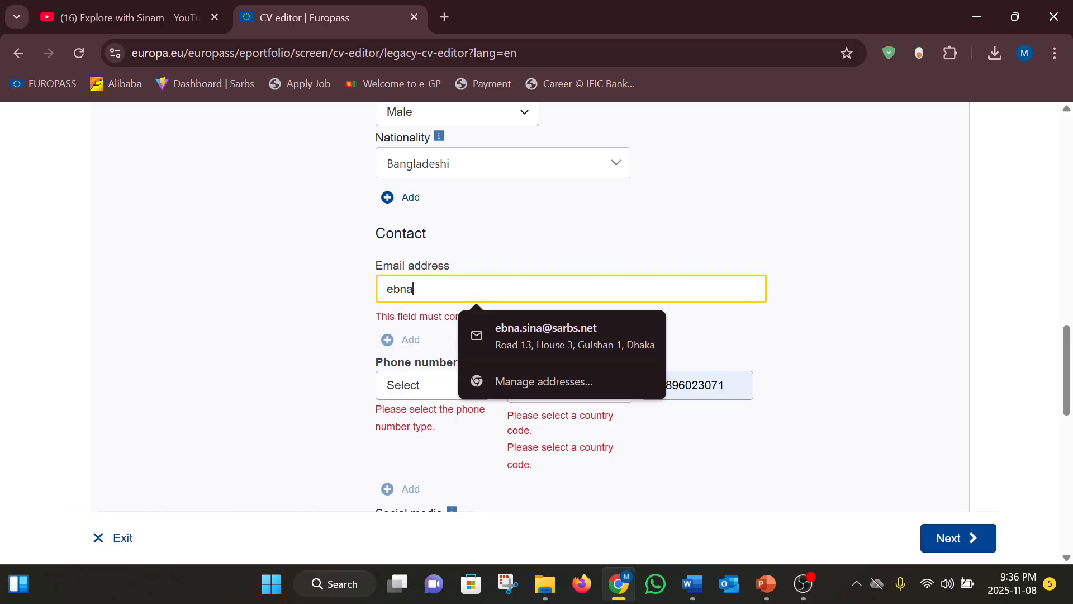
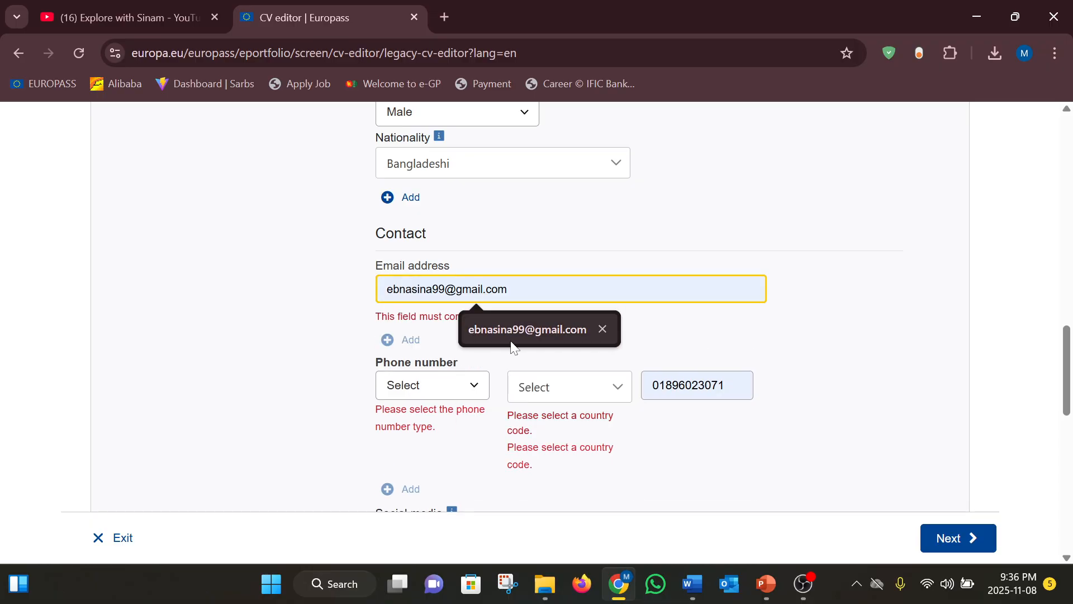
left_click(511, 342)
Set the phone type to Home and the country code to Bangladesh +880
left_click(471, 376)
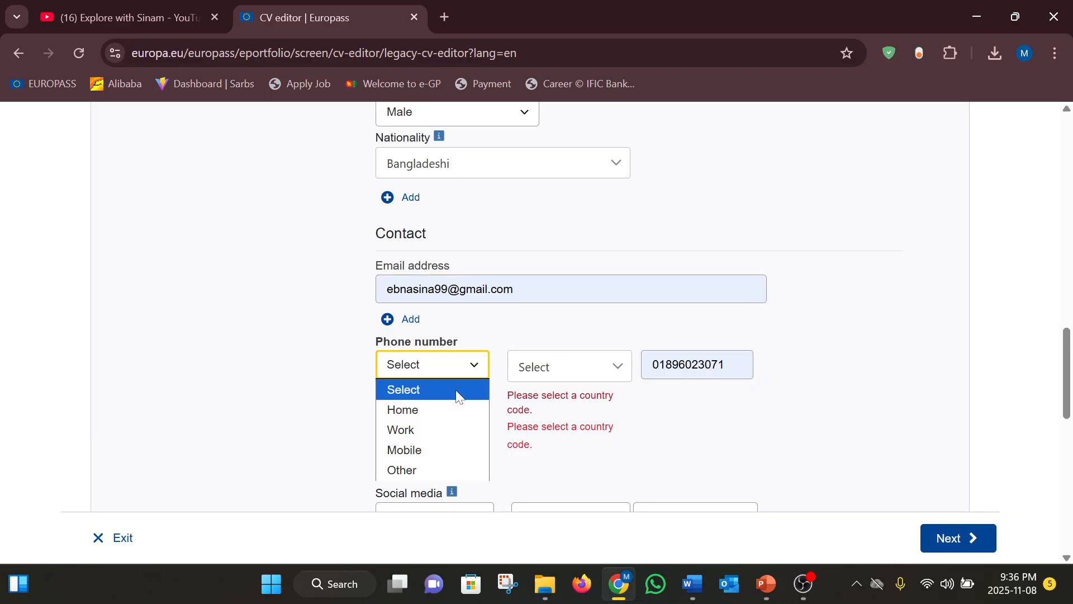
left_click(435, 410)
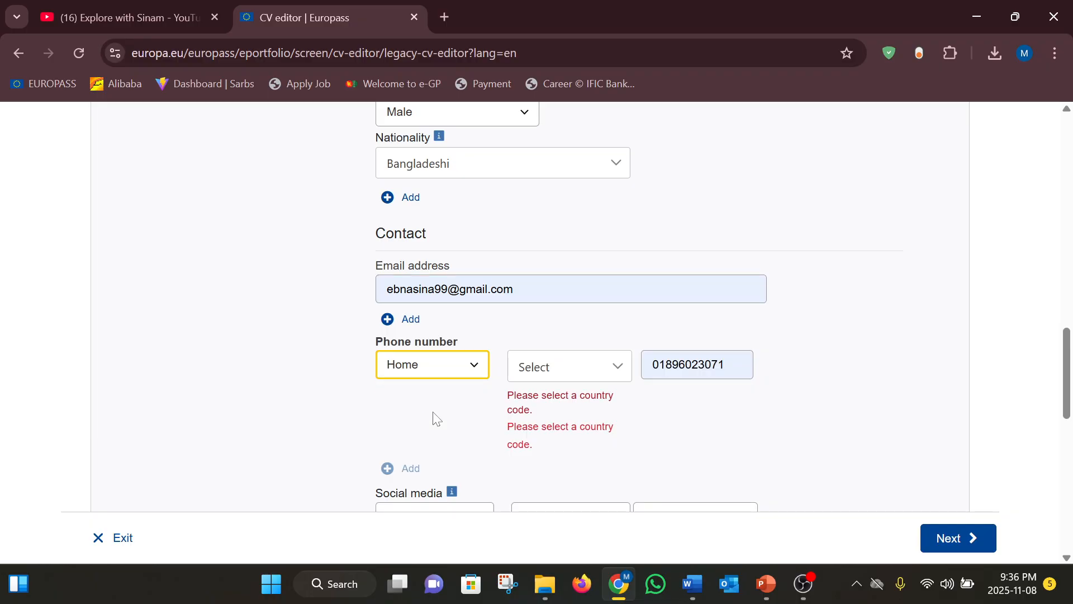
left_click(579, 358)
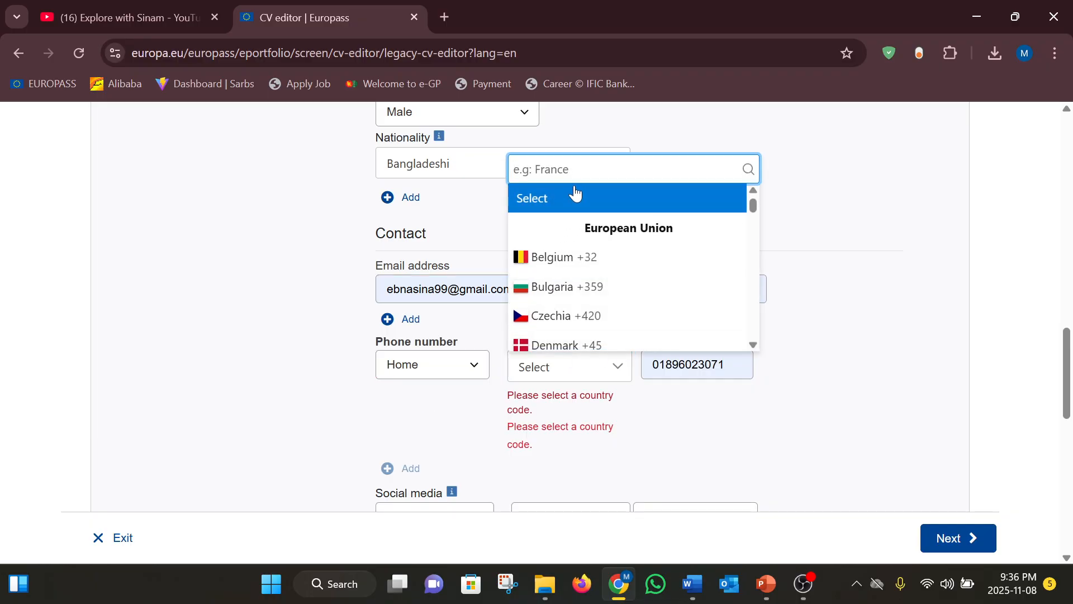
type("Ban")
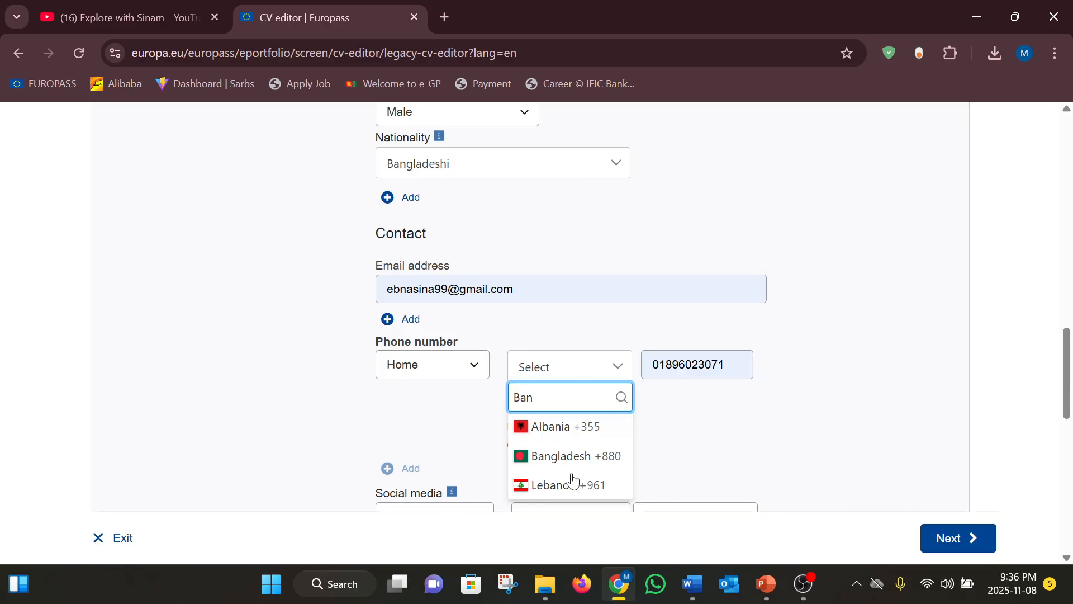
left_click(562, 457)
Work on the social media entry's platform, username and link fields
scroll(356, 421, "down", 2)
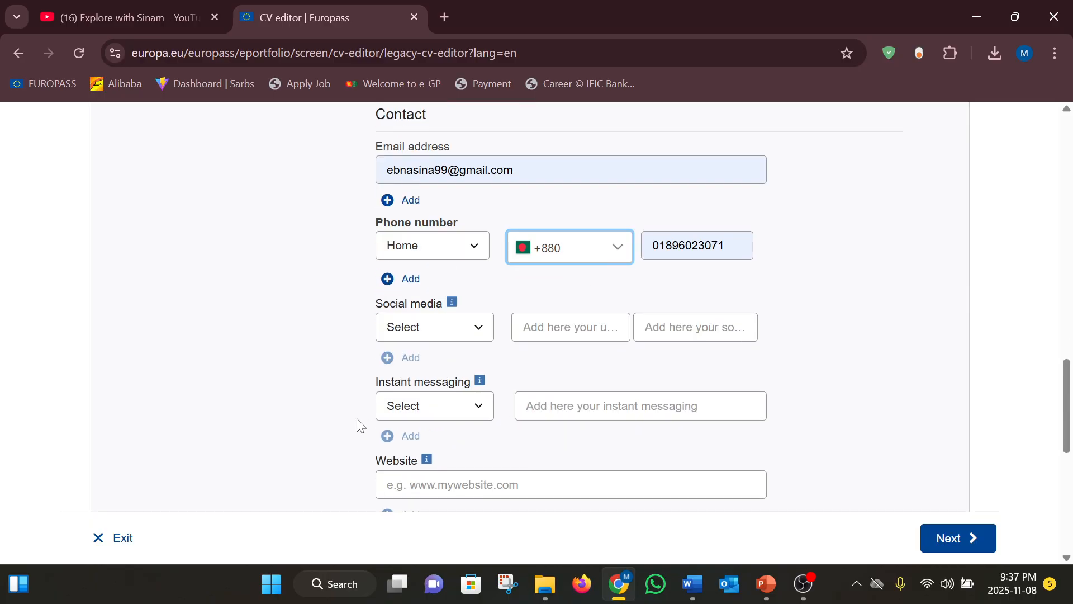
left_click(484, 333)
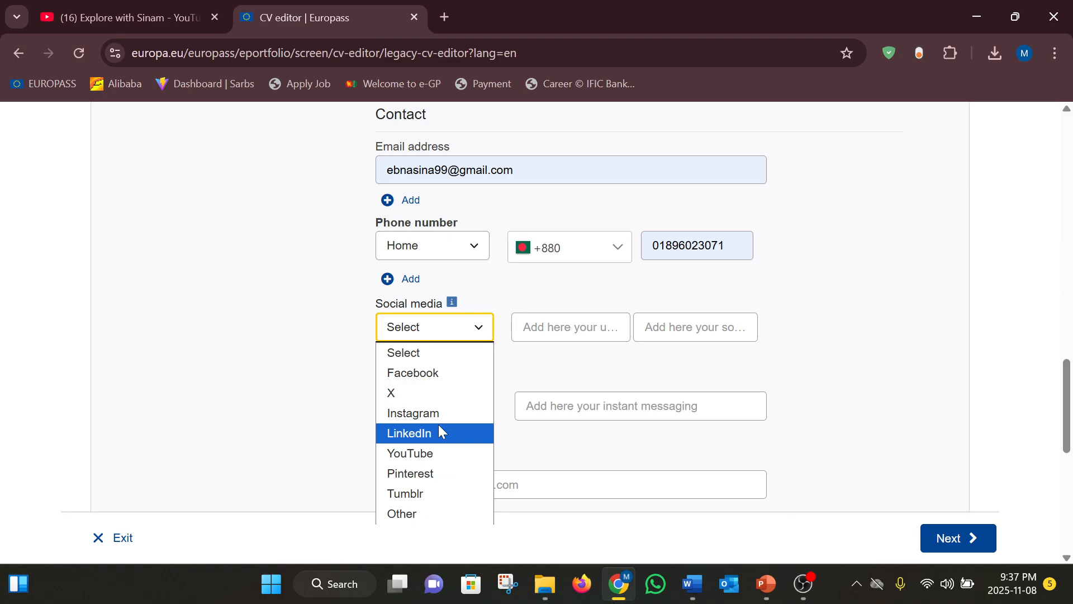
left_click(561, 322)
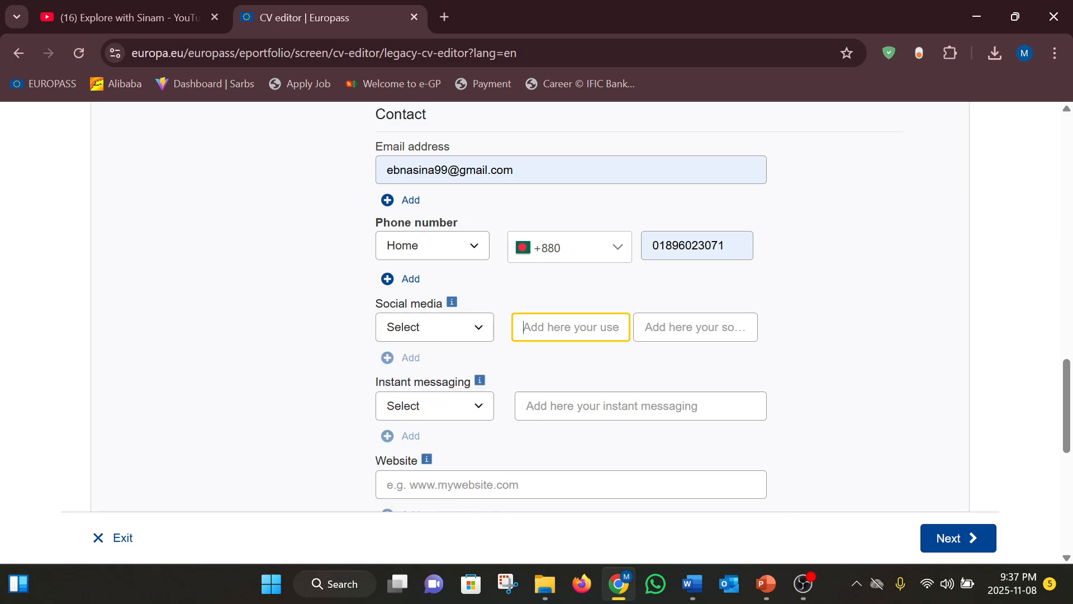
left_click(686, 327)
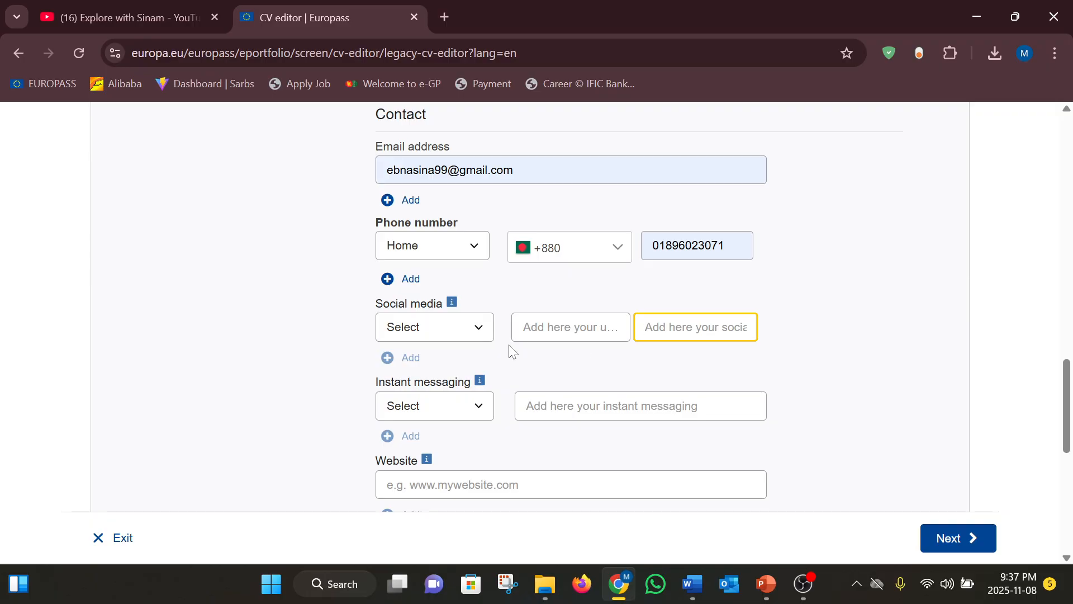
scroll(657, 317, "down", 4)
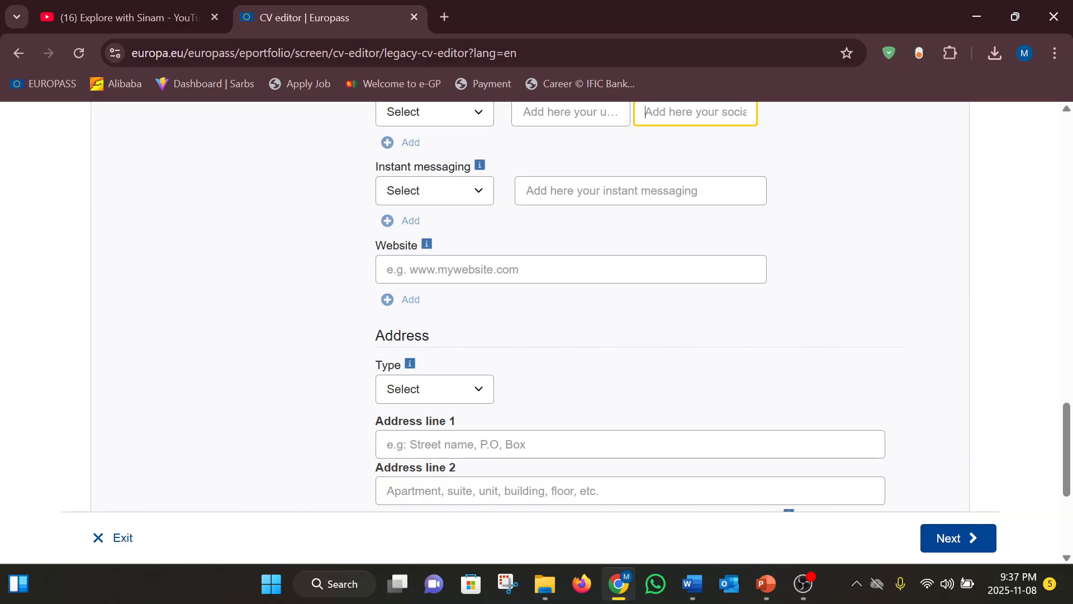
Set the address type to Home and autofill address line 1 from a saved entry
left_click(452, 397)
left_click(423, 440)
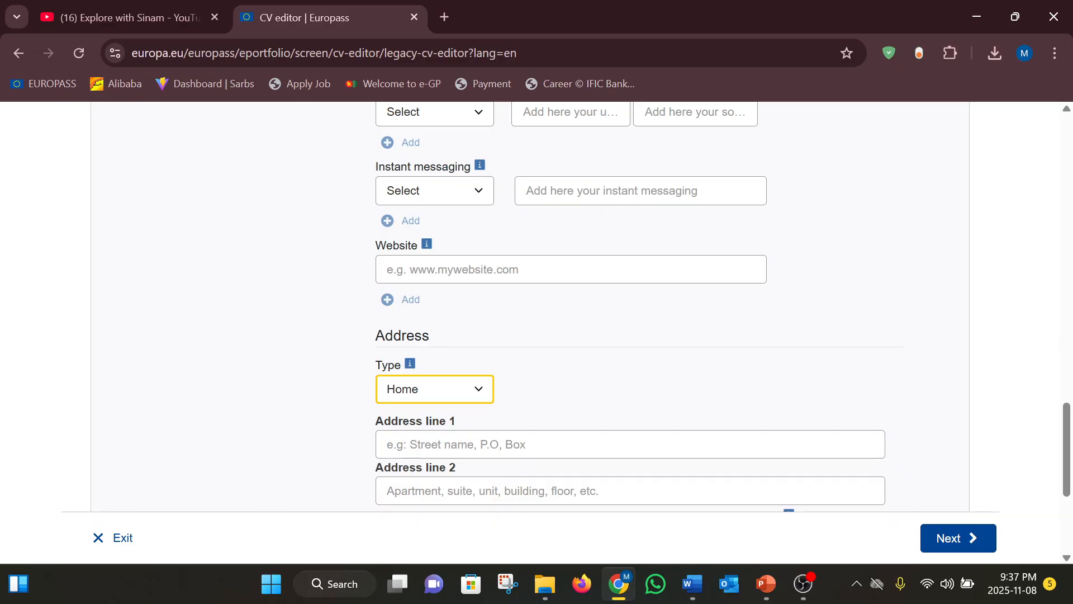
left_click(424, 445)
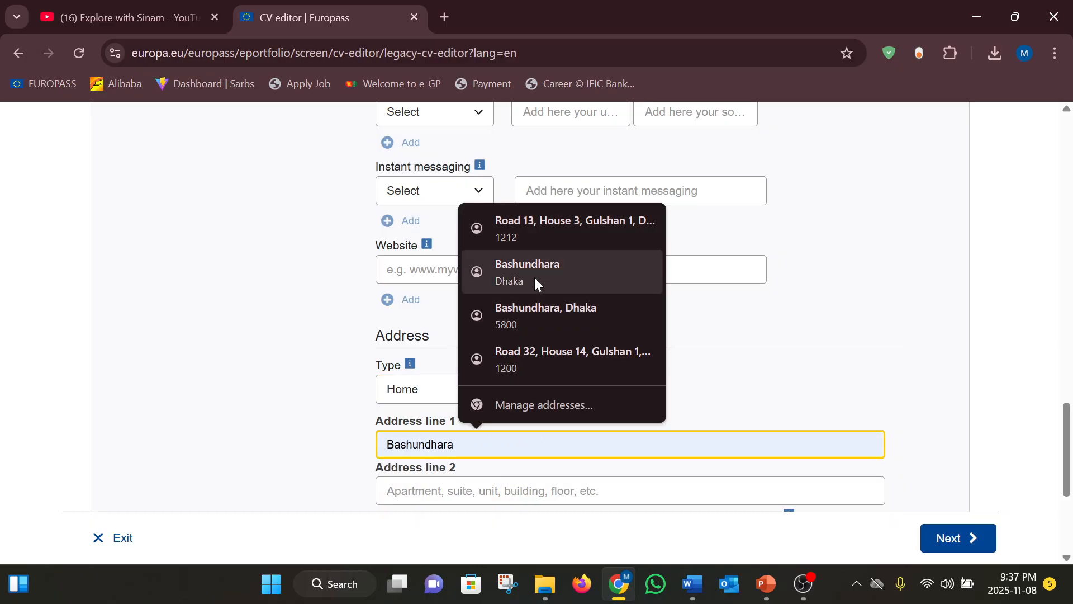
left_click(546, 226)
scroll(551, 419, "down", 3)
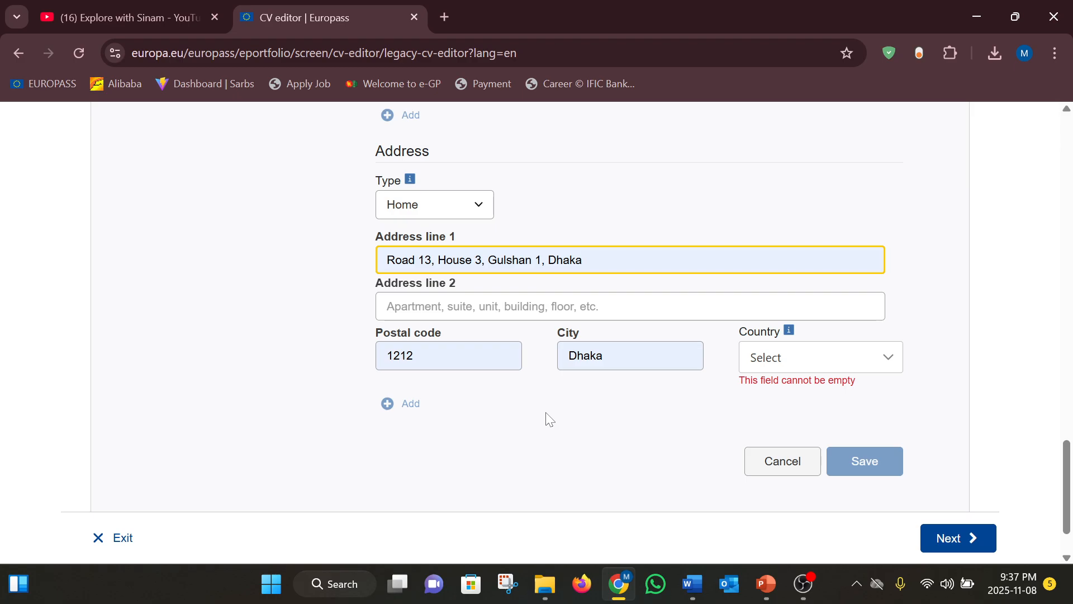
Choose Bangladesh as the address country and reselect the preferred saved address
left_click(824, 367)
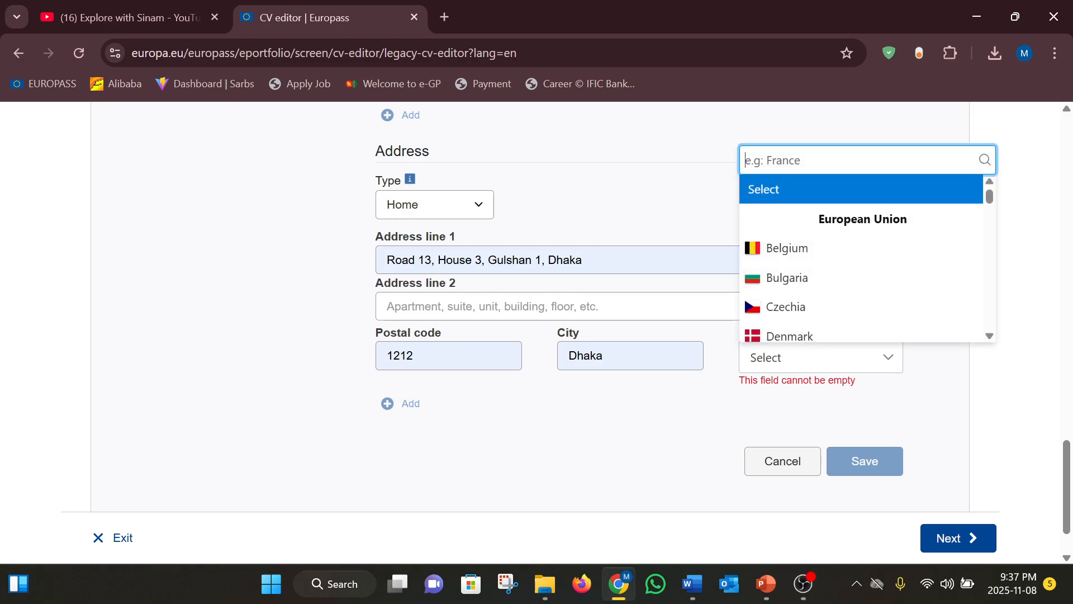
type("Ban")
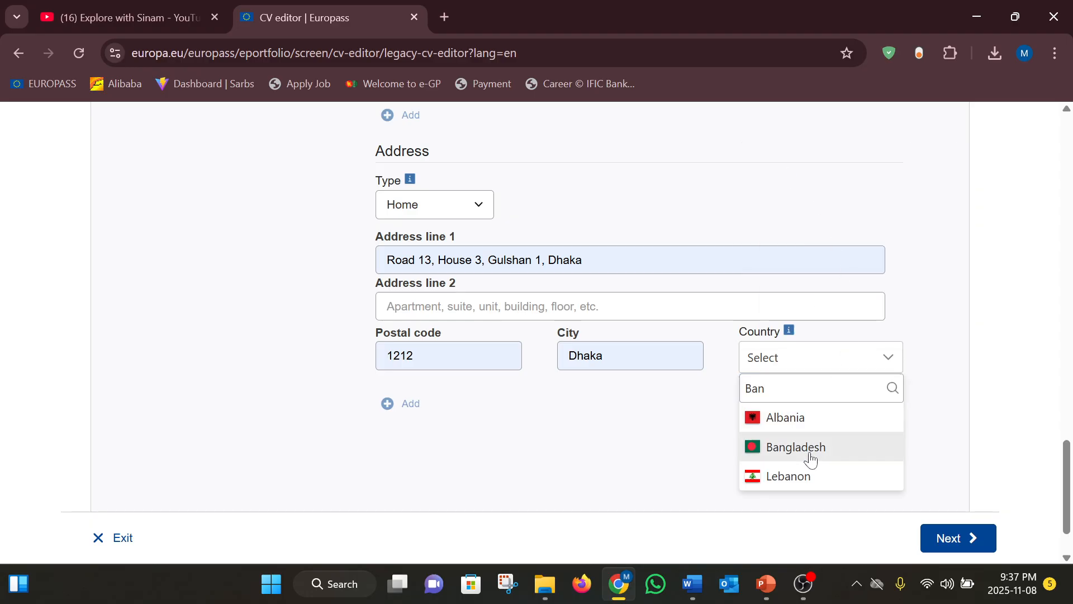
left_click(812, 460)
left_click(585, 260)
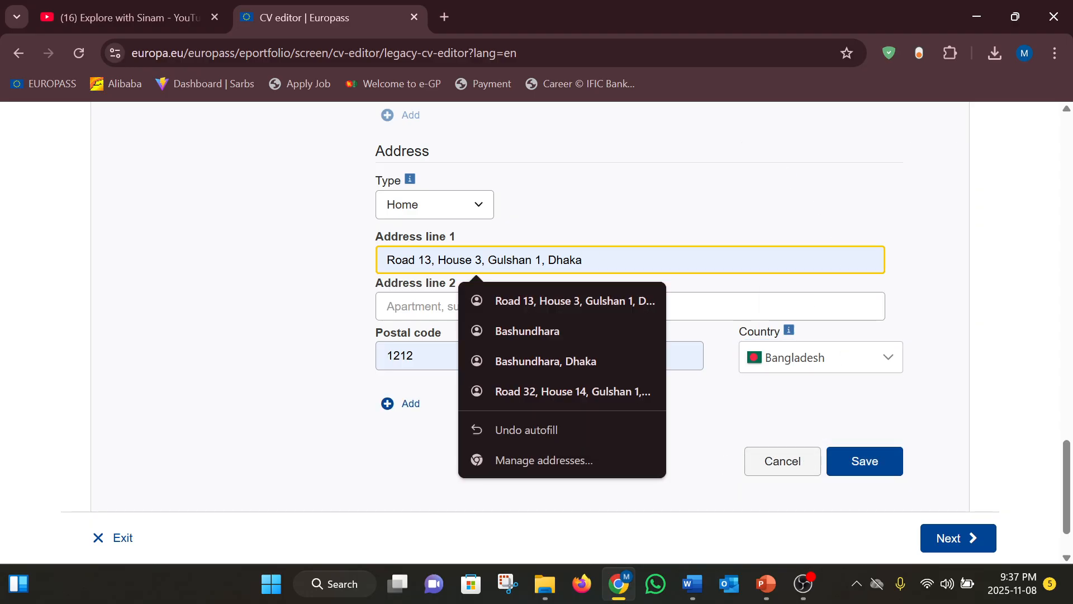
left_click(542, 335)
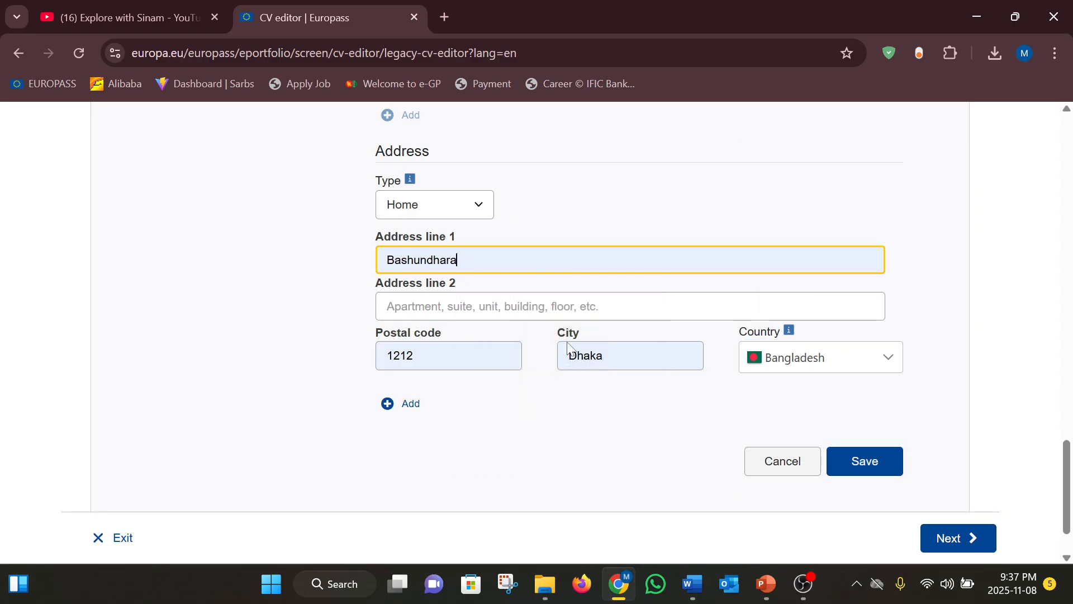
scroll(570, 450, "down", 1)
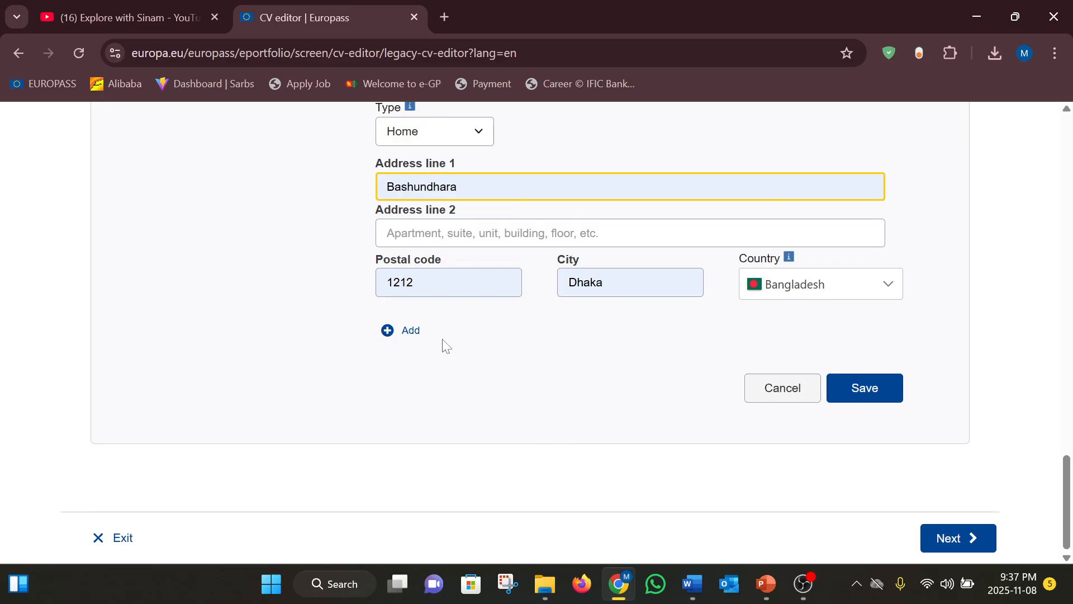
Save the address to the CV
left_click(867, 388)
scroll(617, 345, "up", 4)
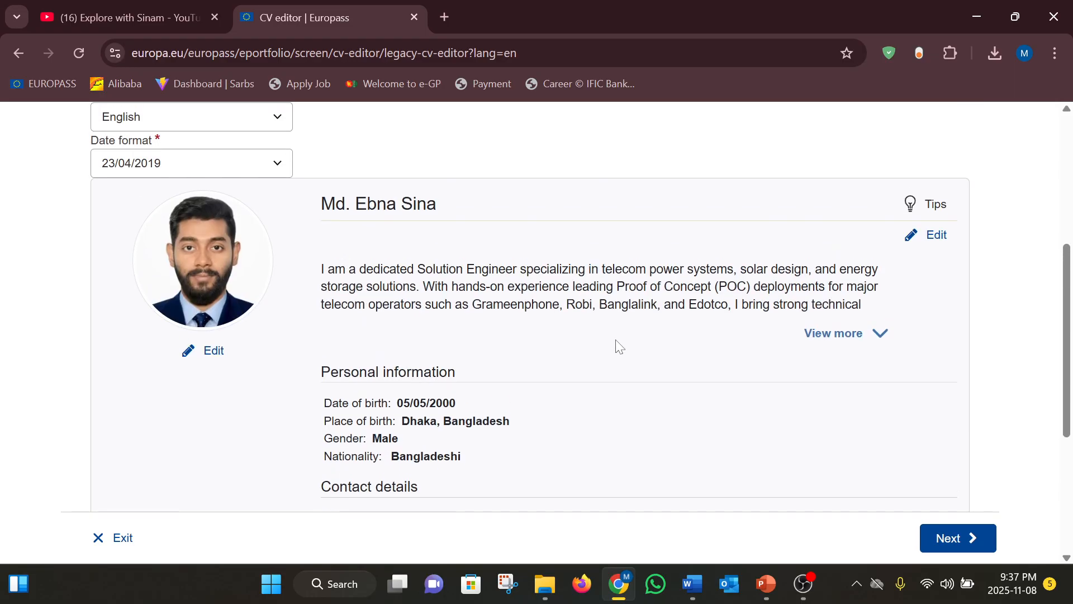
scroll(619, 346, "down", 4)
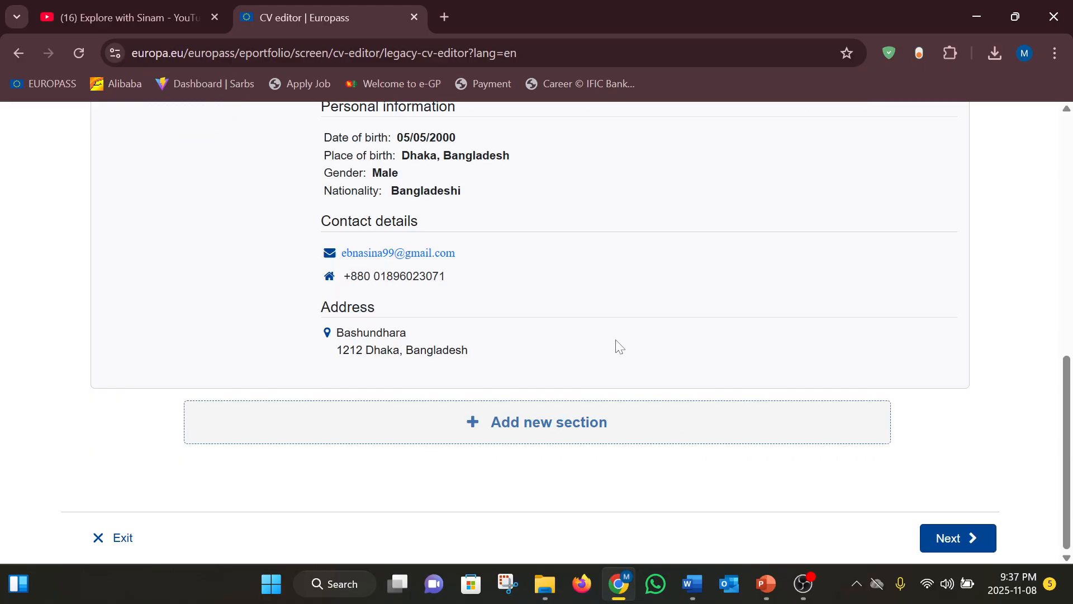
Add a new Work experience section to the CV
left_click(541, 424)
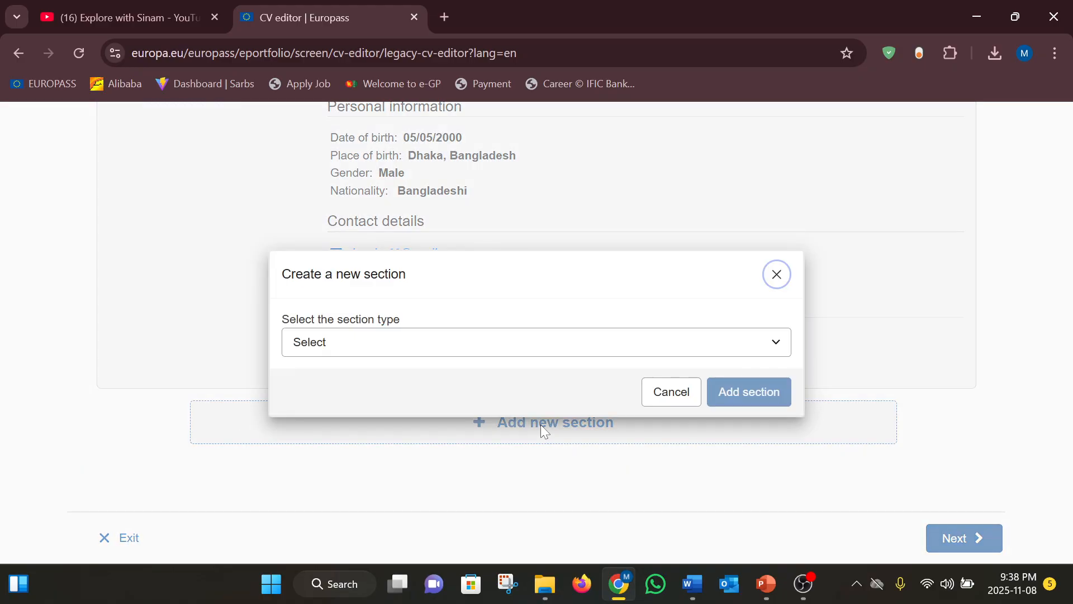
left_click(511, 343)
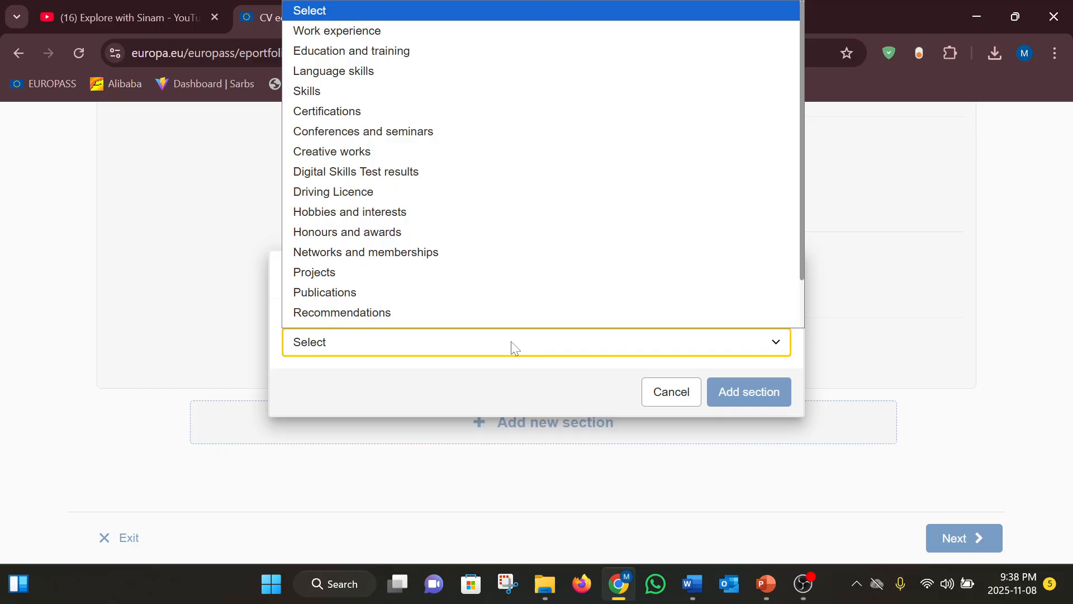
scroll(366, 18, "up", 1)
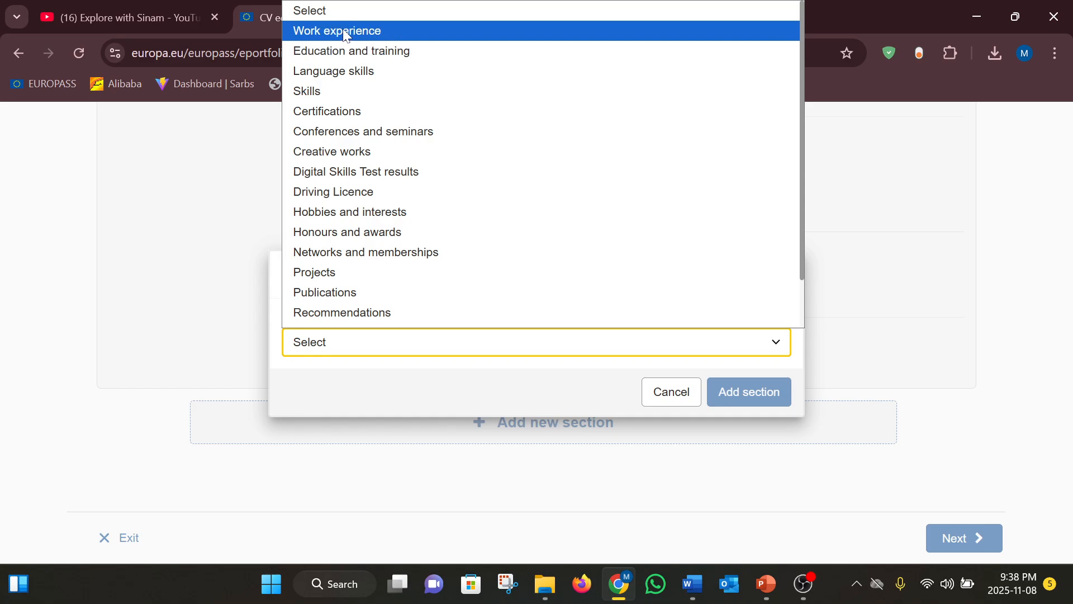
left_click(347, 36)
left_click(767, 395)
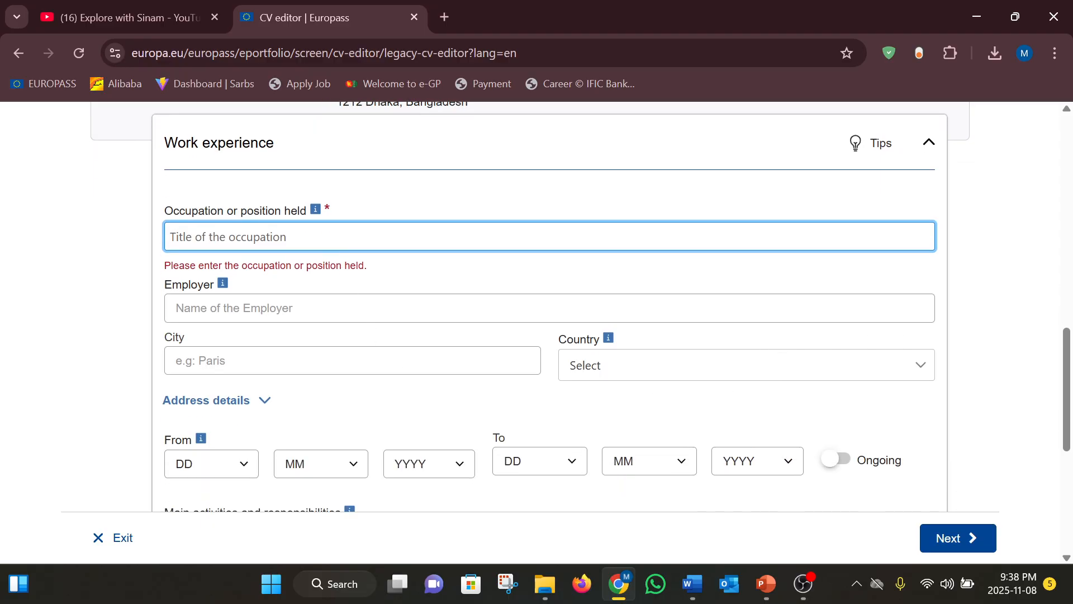
Enter occupation Intern, employer Desco, city Dhaka and country Bangladesh
type("Intern")
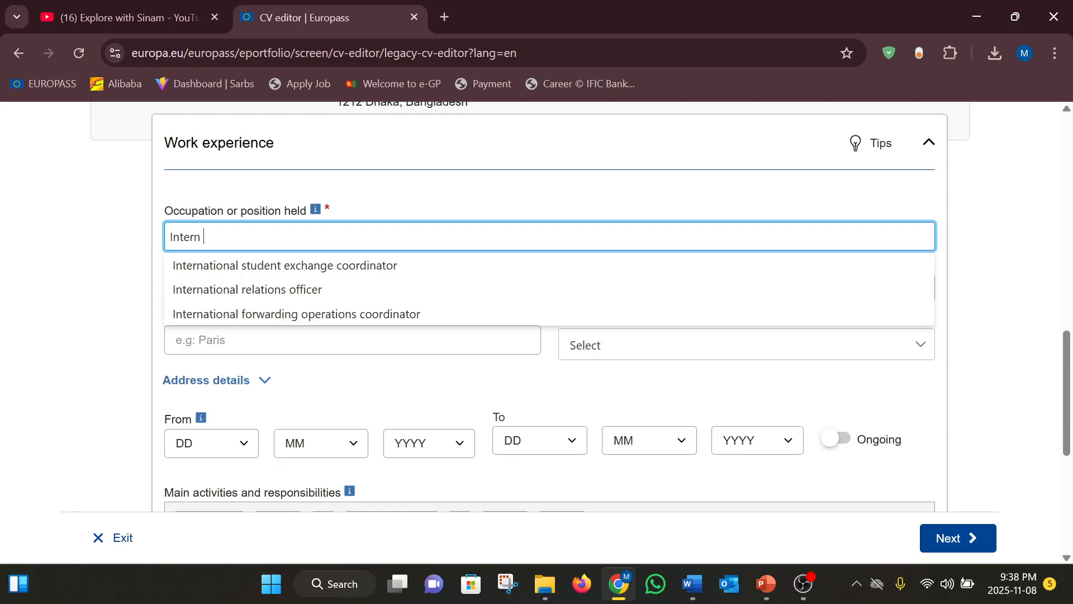
left_click(155, 290)
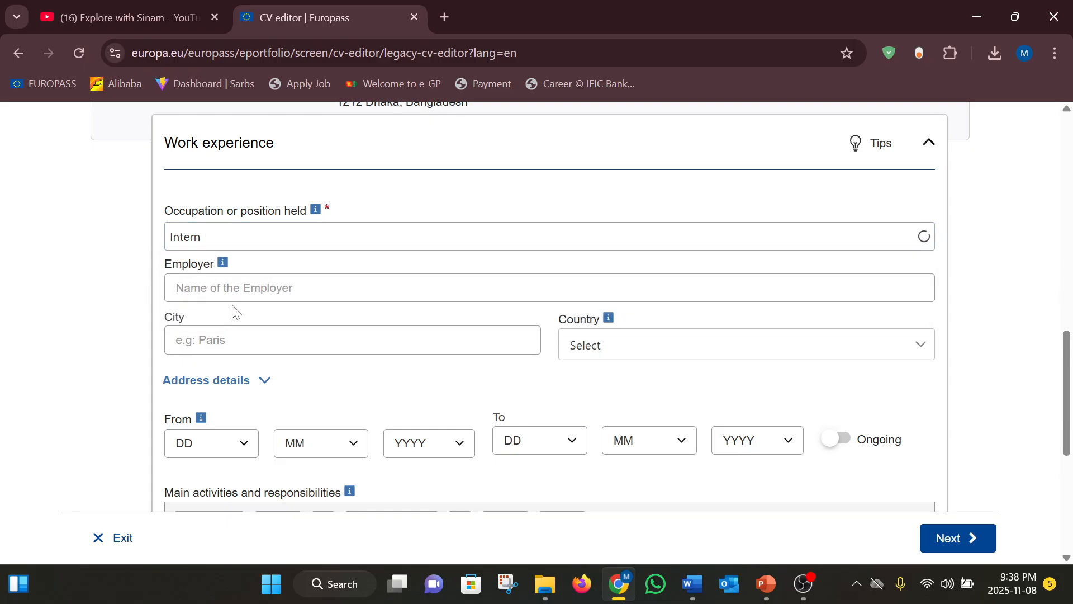
left_click(234, 288)
type("Desco")
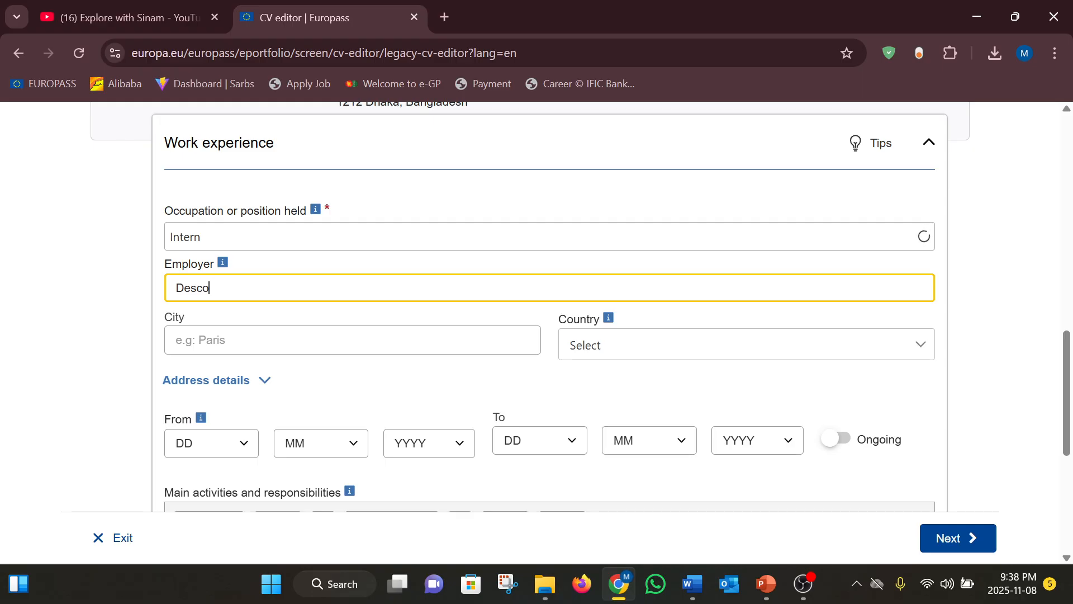
key("Tab")
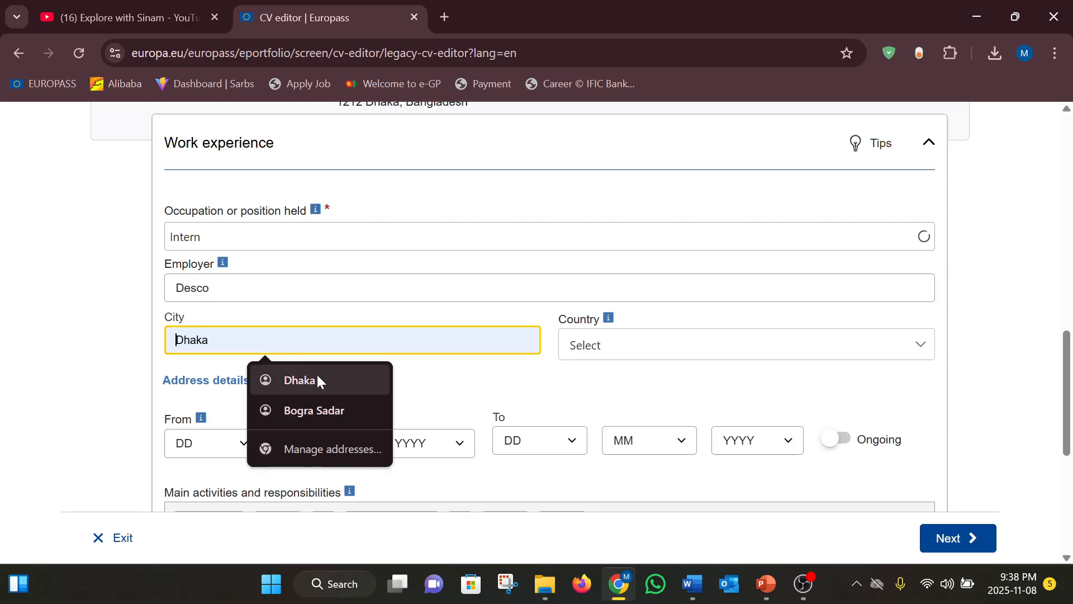
left_click(317, 375)
left_click(599, 343)
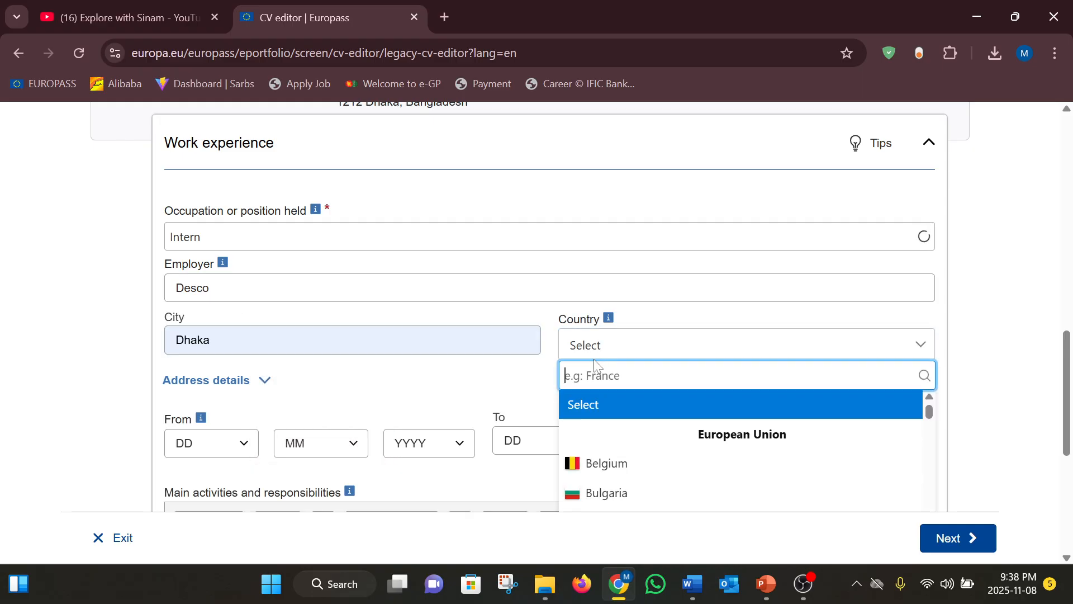
type("Bangladesh")
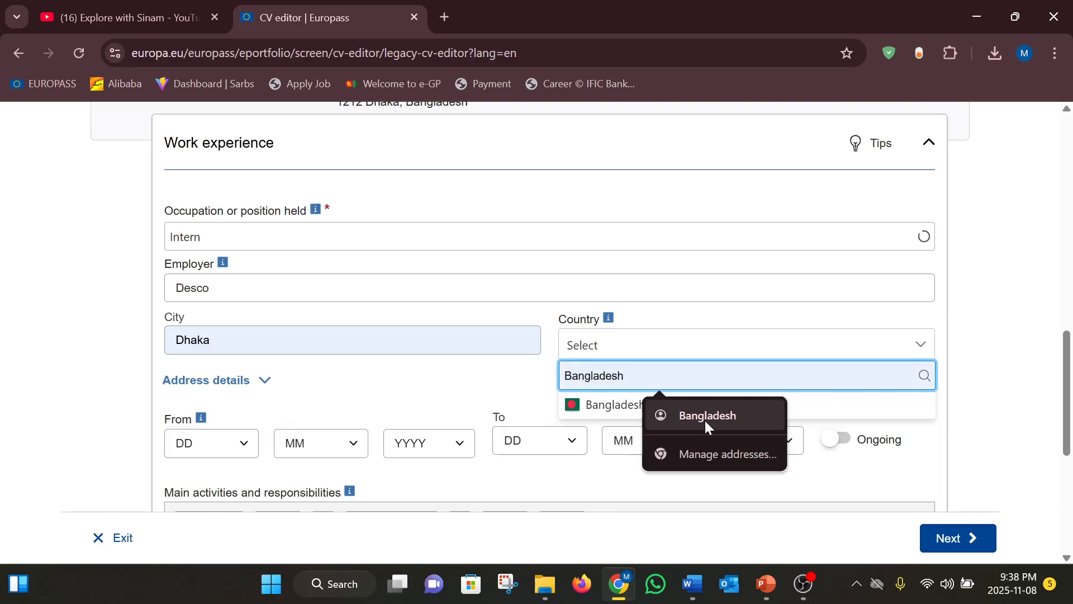
left_click(705, 420)
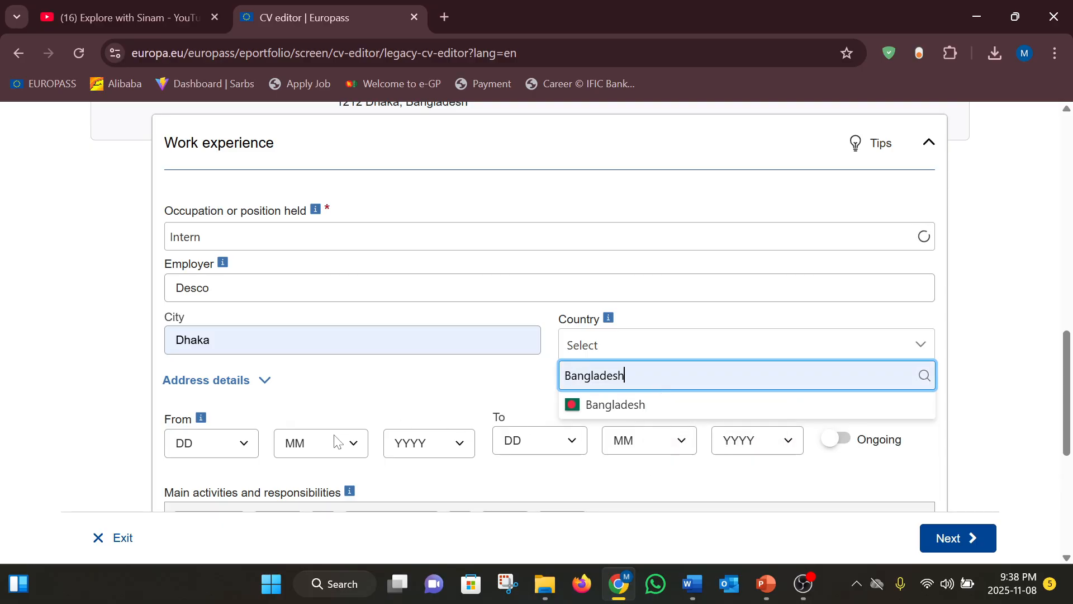
Set the internship start date to 10/5/2022
left_click(241, 443)
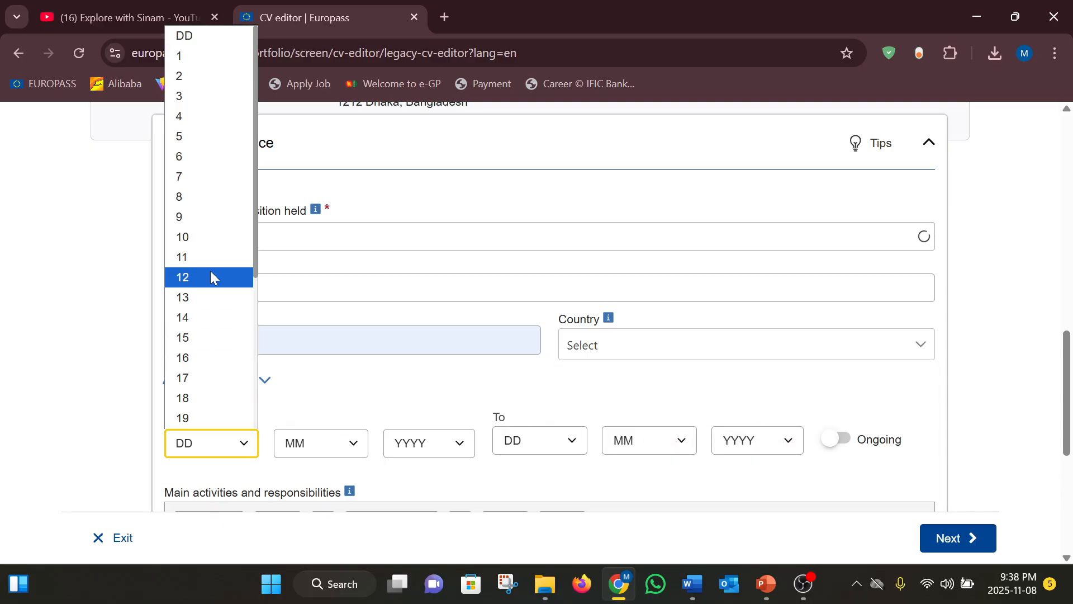
left_click(204, 238)
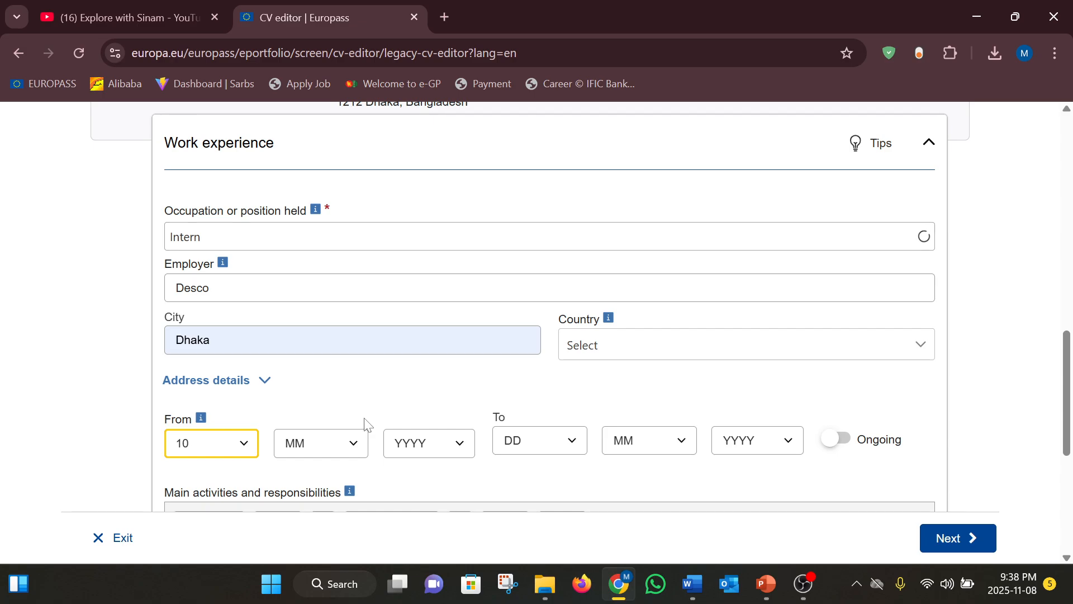
left_click(358, 442)
left_click(314, 295)
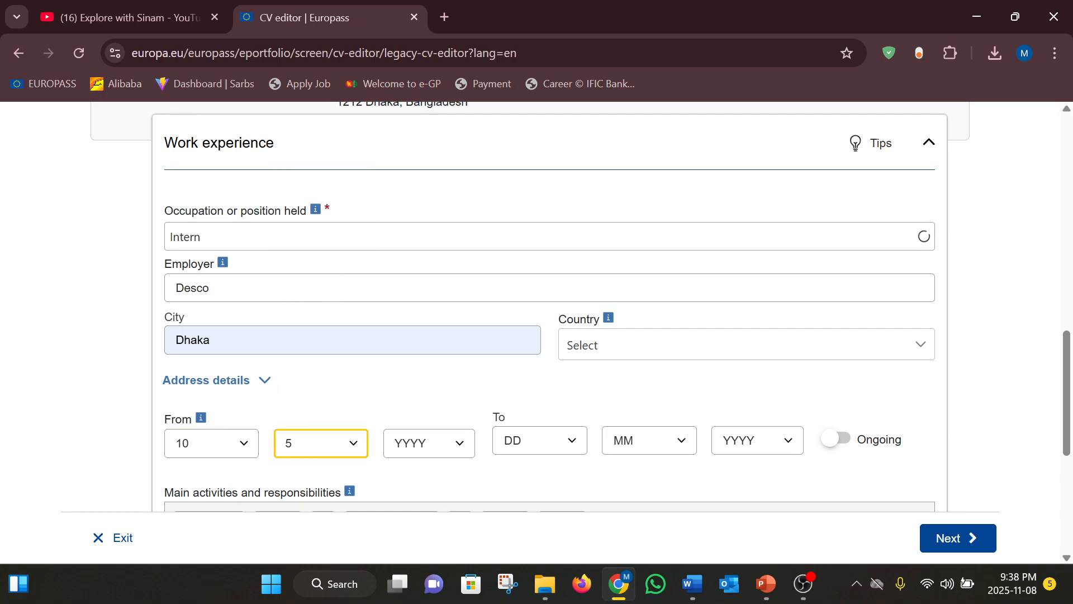
left_click(458, 443)
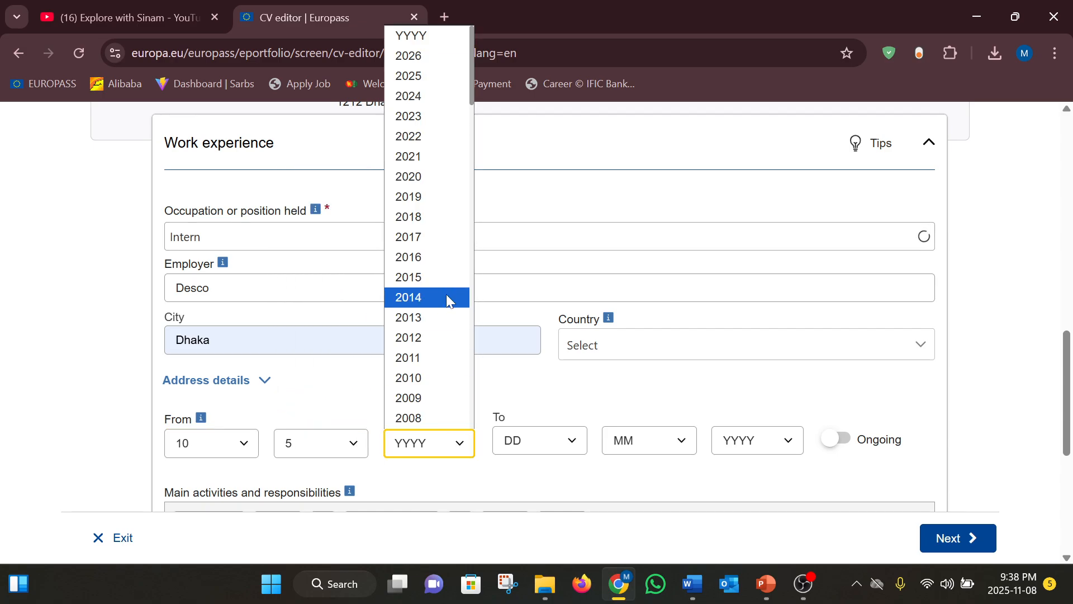
left_click(446, 297)
left_click(456, 451)
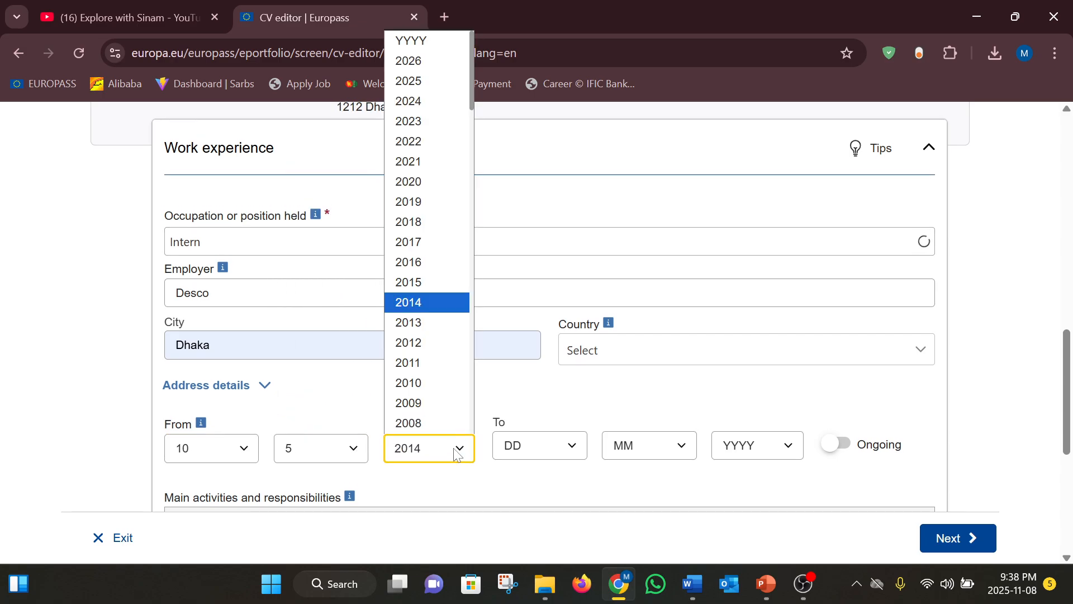
left_click(427, 139)
Set the internship end date to 10/8/2023
left_click(579, 450)
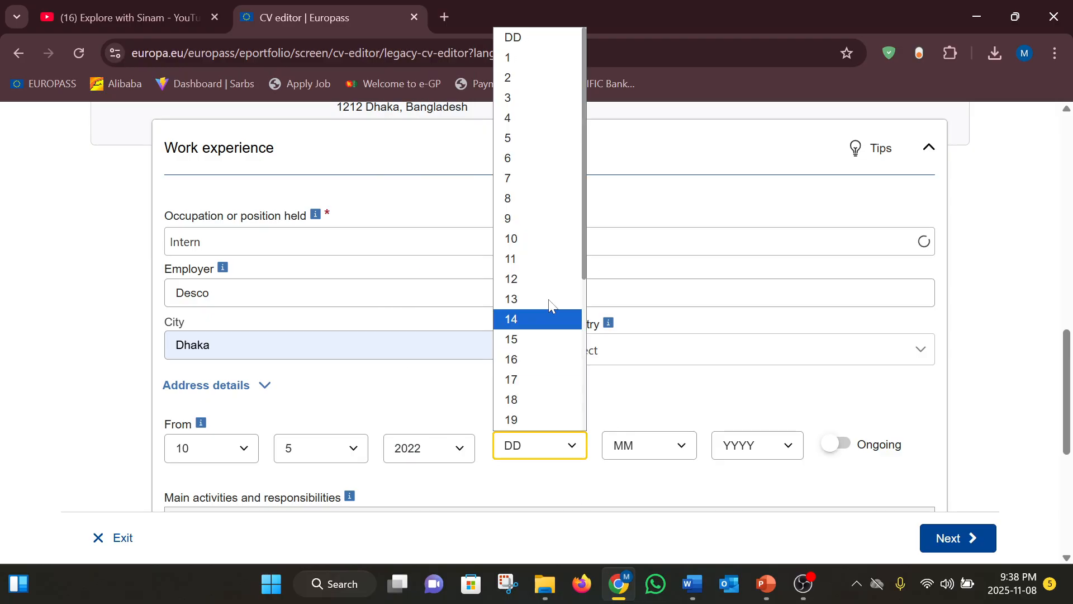
left_click(541, 231)
left_click(689, 447)
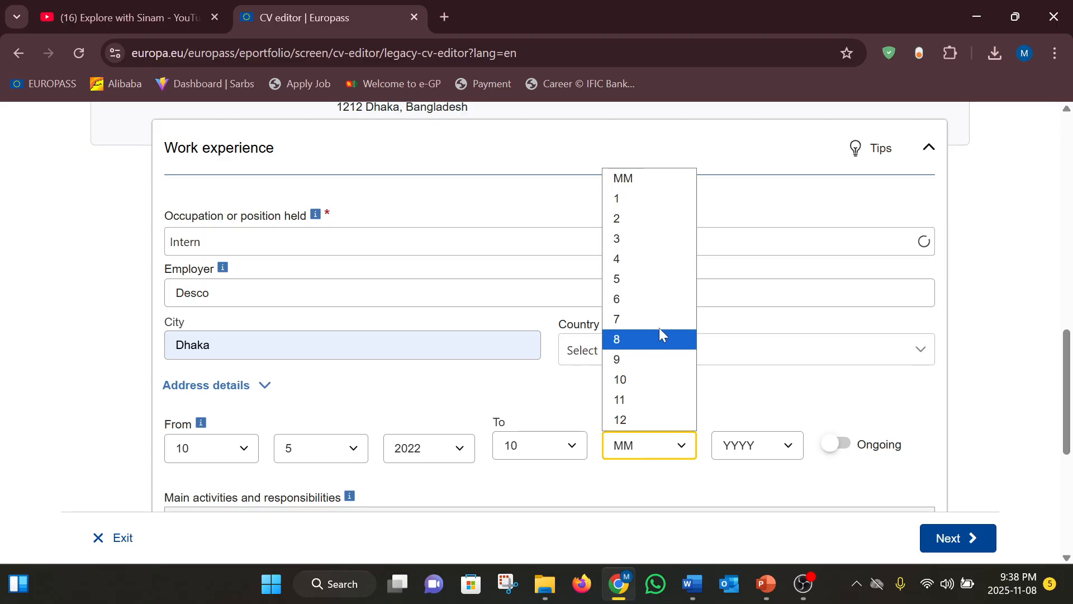
left_click(649, 340)
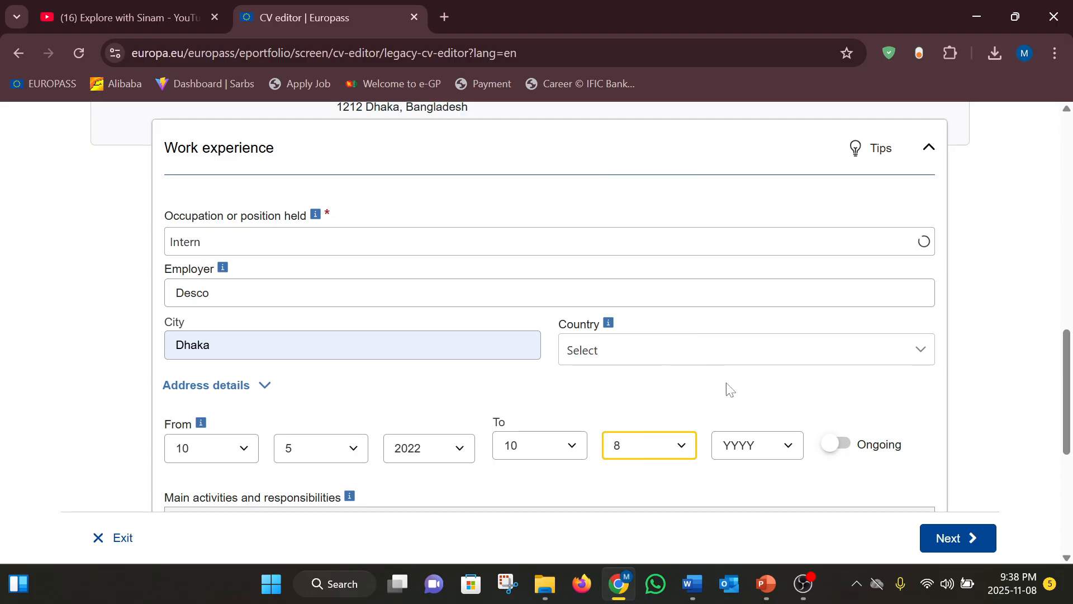
left_click(787, 454)
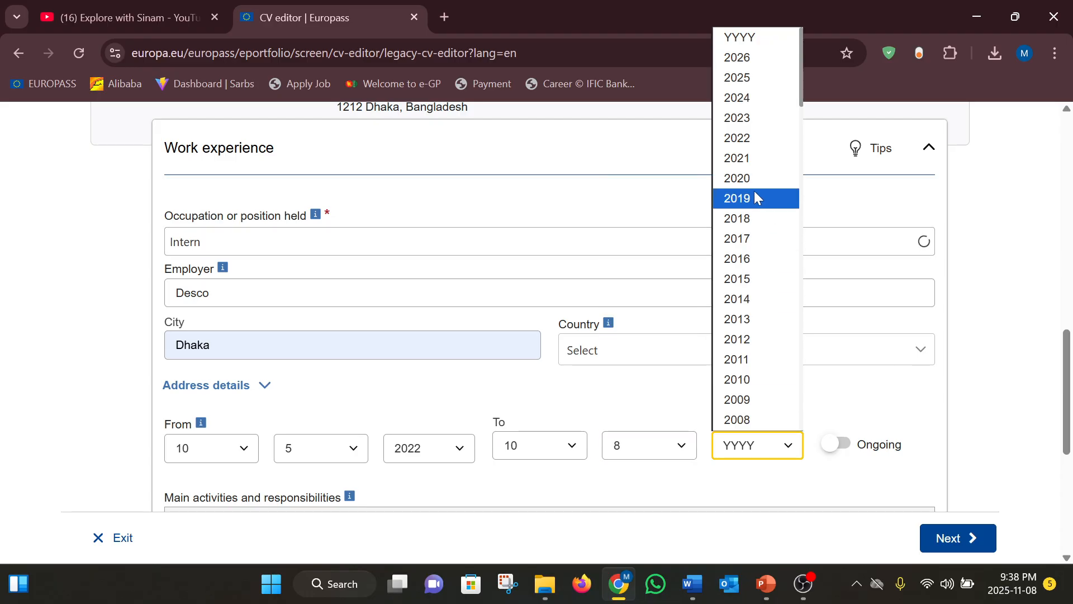
left_click(743, 119)
Delete the example text from the activities box
scroll(783, 428, "down", 2)
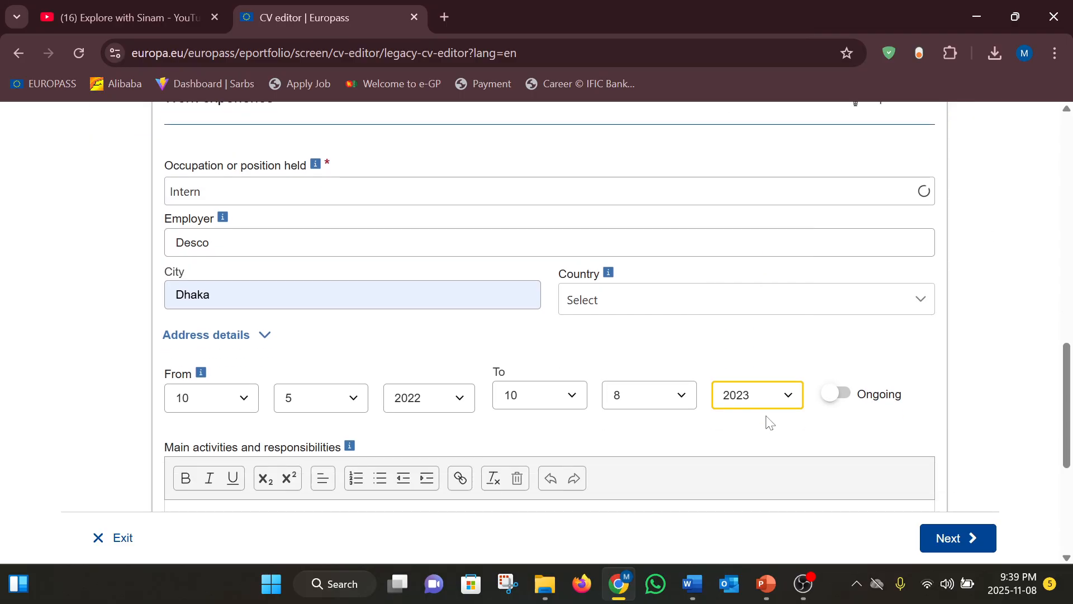
scroll(334, 436, "down", 2)
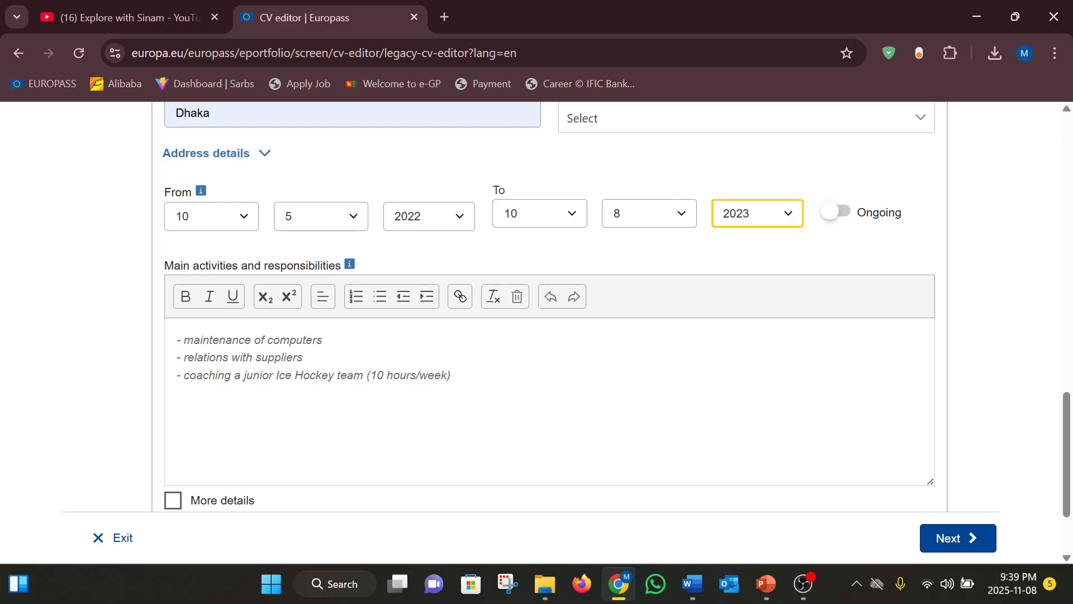
left_click(480, 384)
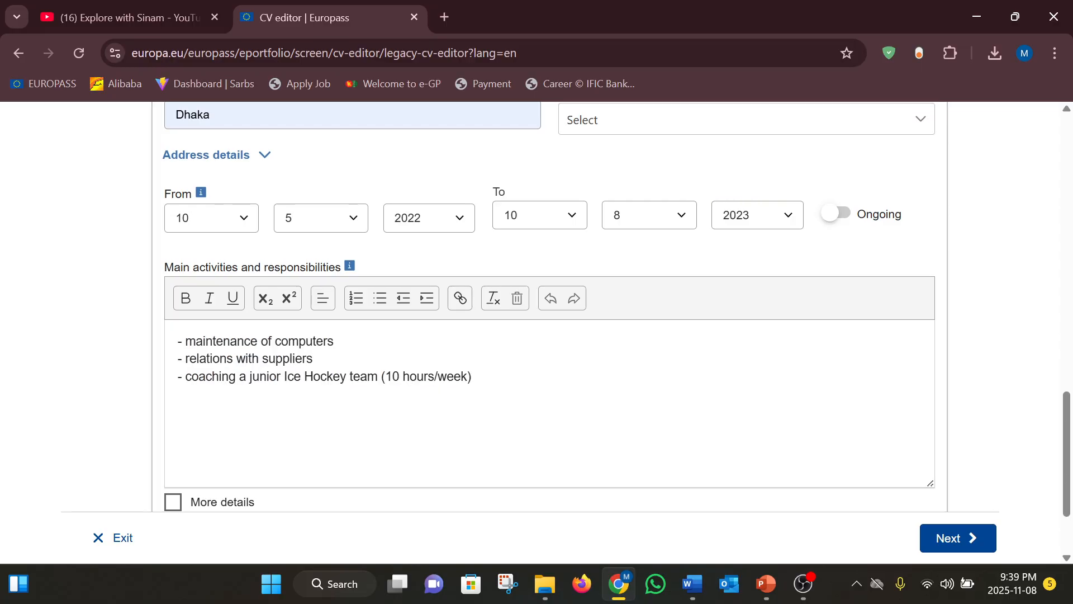
left_click_drag(480, 384, 165, 337)
key("BackSpace")
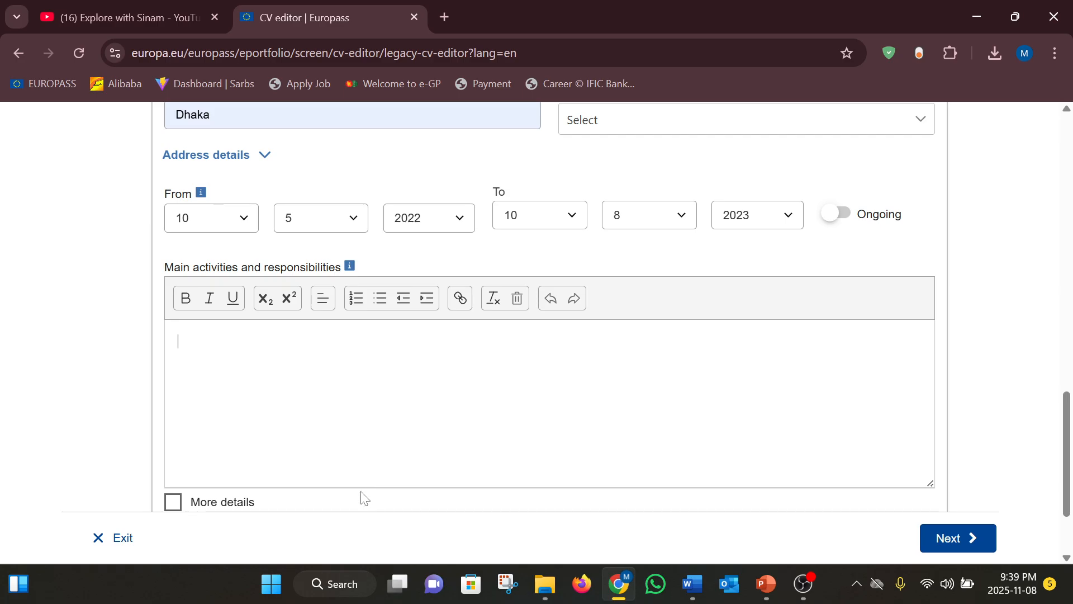
Copy the bulleted internship duties from the Word document and return to Chrome
mouse_move(693, 584)
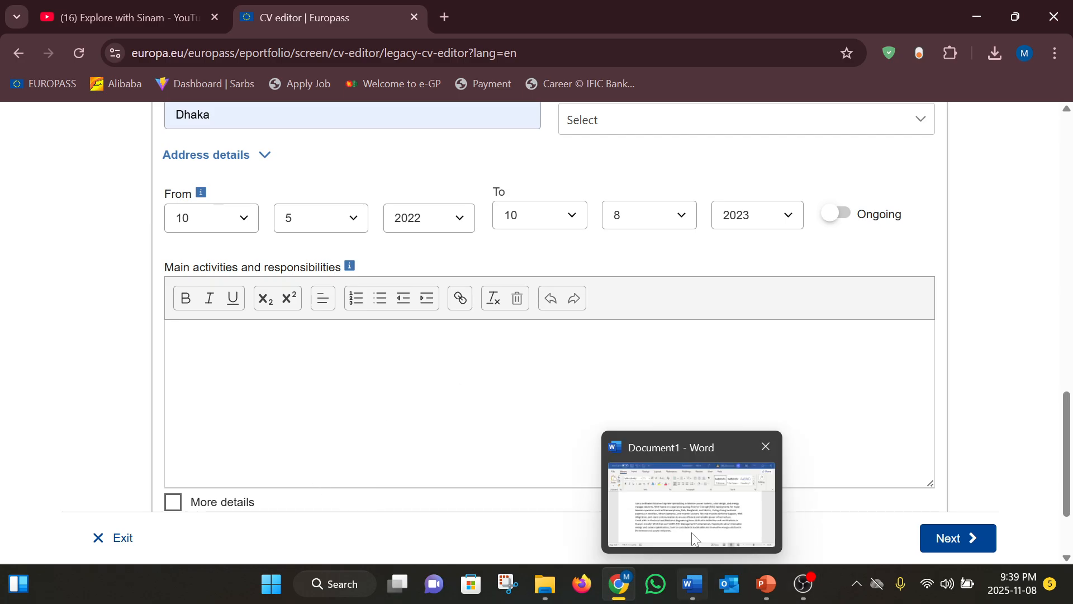
left_click(693, 497)
scroll(535, 419, "down", 8)
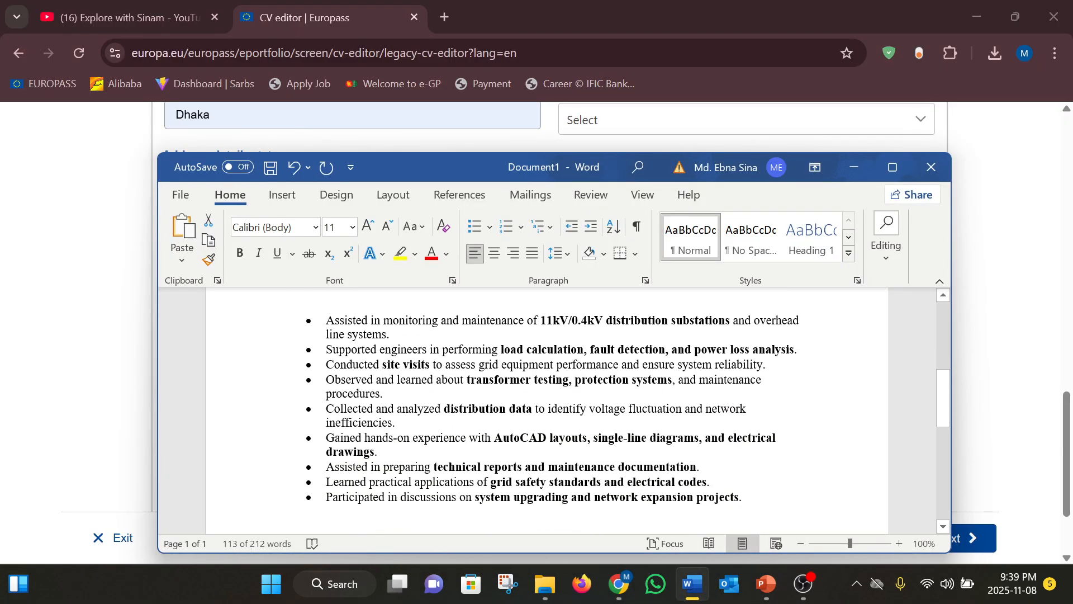
left_click(534, 421)
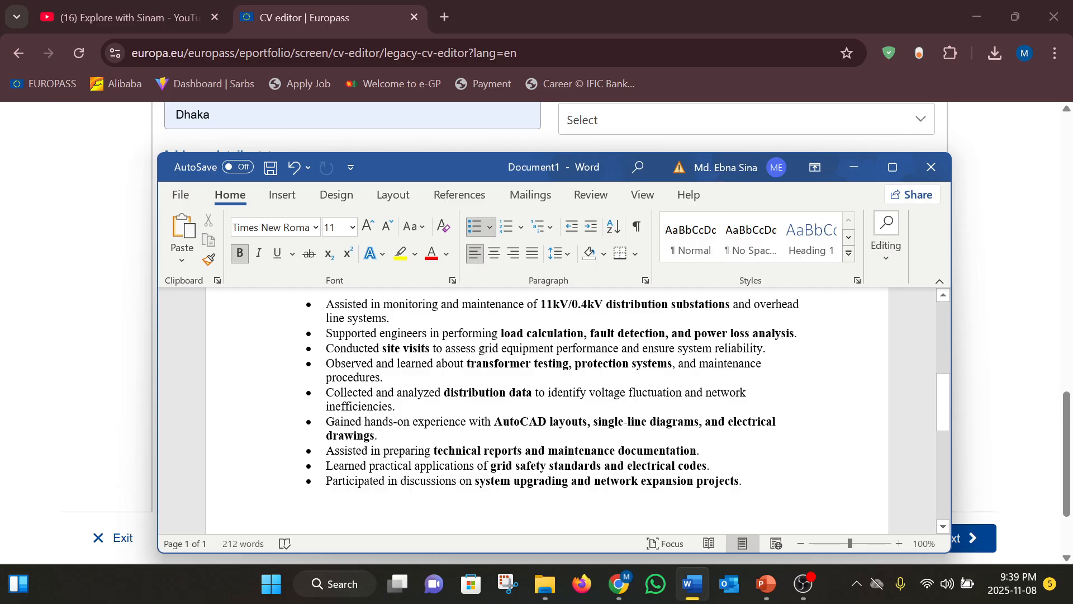
mouse_move(742, 492)
left_mouse_down()
mouse_move(323, 305)
mouse_move(323, 323)
mouse_move(325, 306)
mouse_move(357, 334)
mouse_move(702, 452)
mouse_move(749, 497)
left_mouse_up()
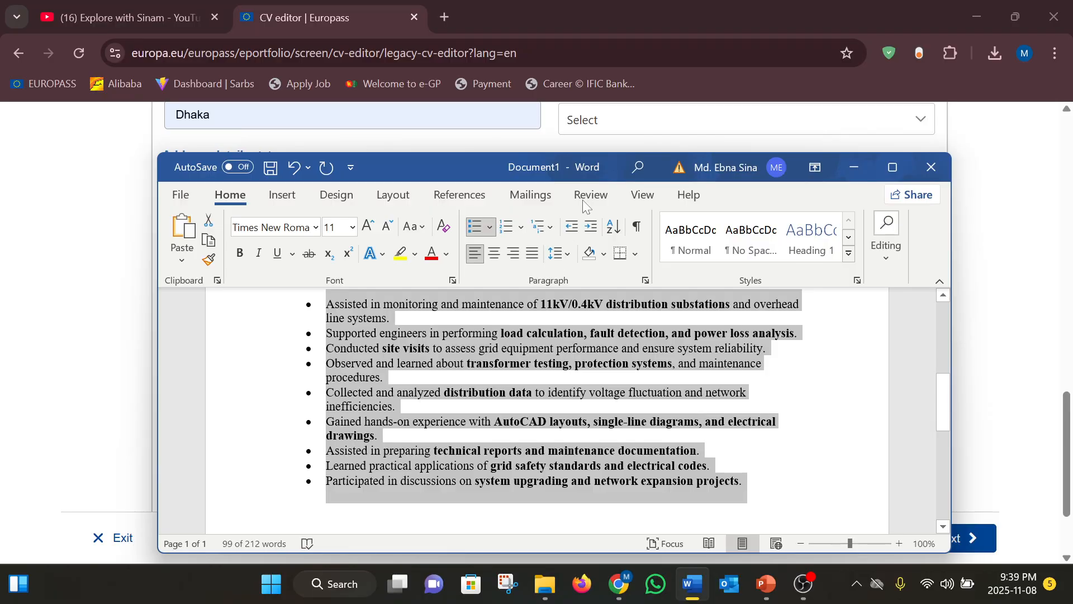
left_click(978, 168)
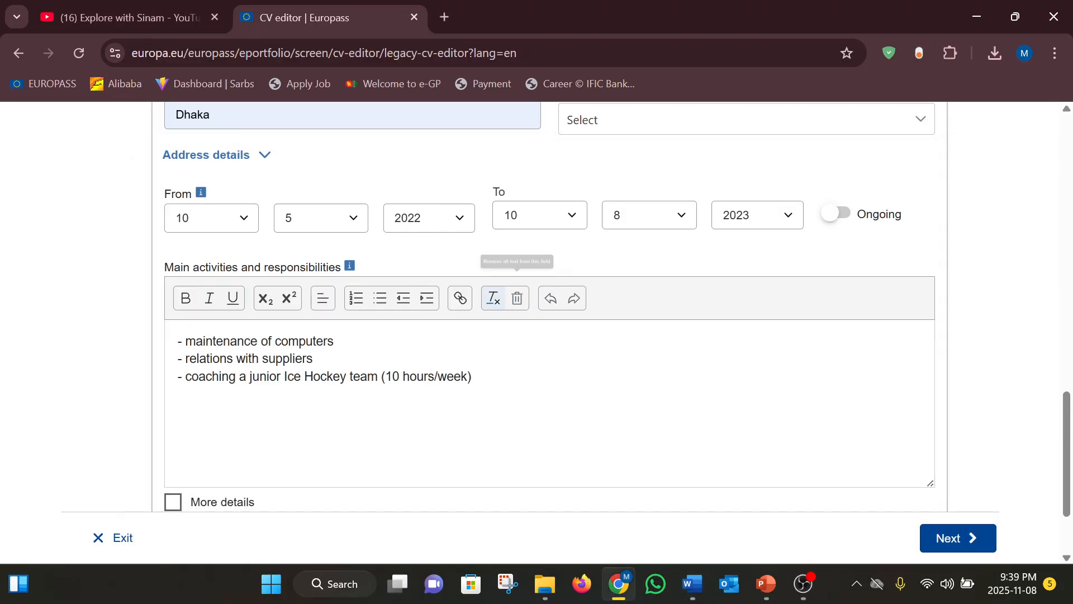
Replace the activities example text with the pasted duties list
left_click_drag(473, 378, 158, 347)
key("BackSpace")
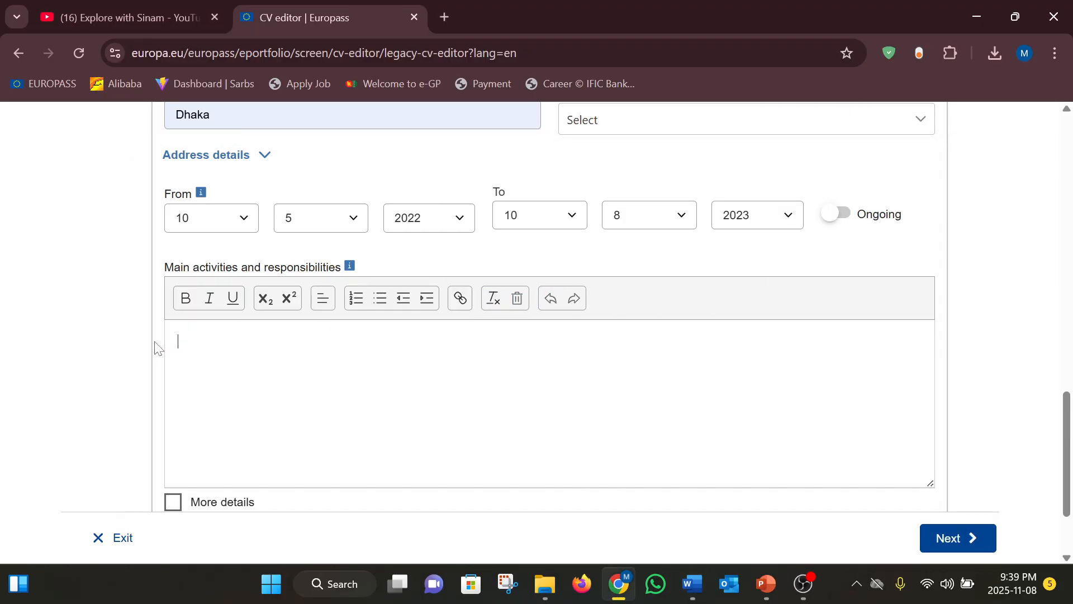
type("·\tAssisted in monitoring and maintenance of 11kV/0.4kV distribution substations and overhead line systems. ·\tSupported engineers in performing load calculation, fault detection, and power loss analysis. ·\tConducted site visits to assess grid equipment performance and ensure system reliability. ·\tObserved and learned about transformer testing, protection systems, and maintenance procedures. ·\tCollected and analyzed distribution data to identify voltage fluctuation and network inefficiencies. ·\tGained hands-on experience with AutoCAD layouts, single-line diagrams, and electrical drawings. ·\tAssisted in preparing technical reports and maintenance documentation. ·\tLearned practical applications of grid safety standards and electrical codes. ·\tParticipated in discussions on system upgrading and network expansion projects.")
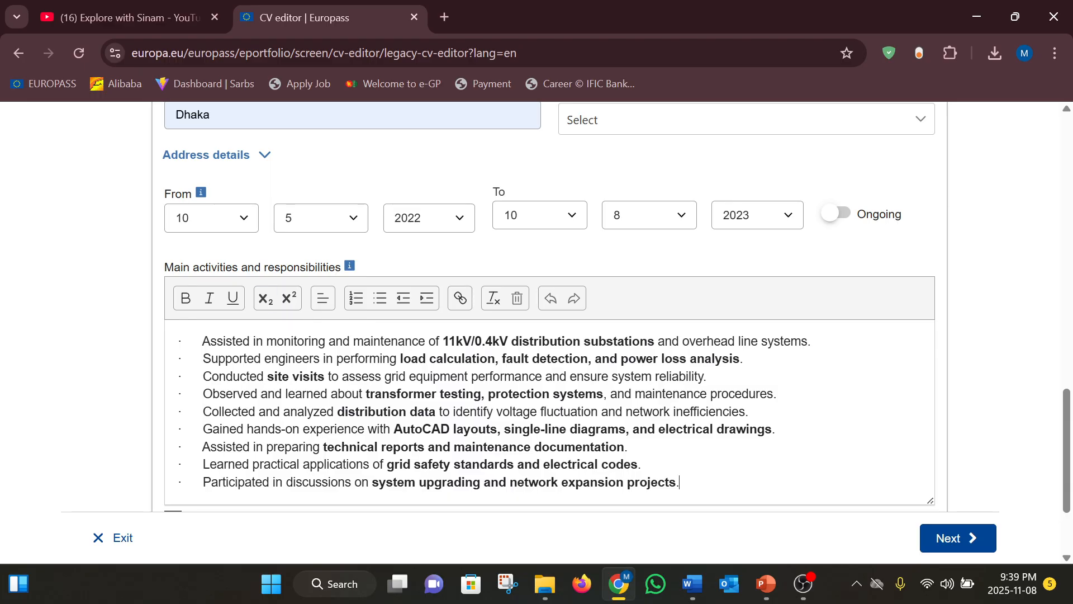
scroll(615, 313, "down", 1)
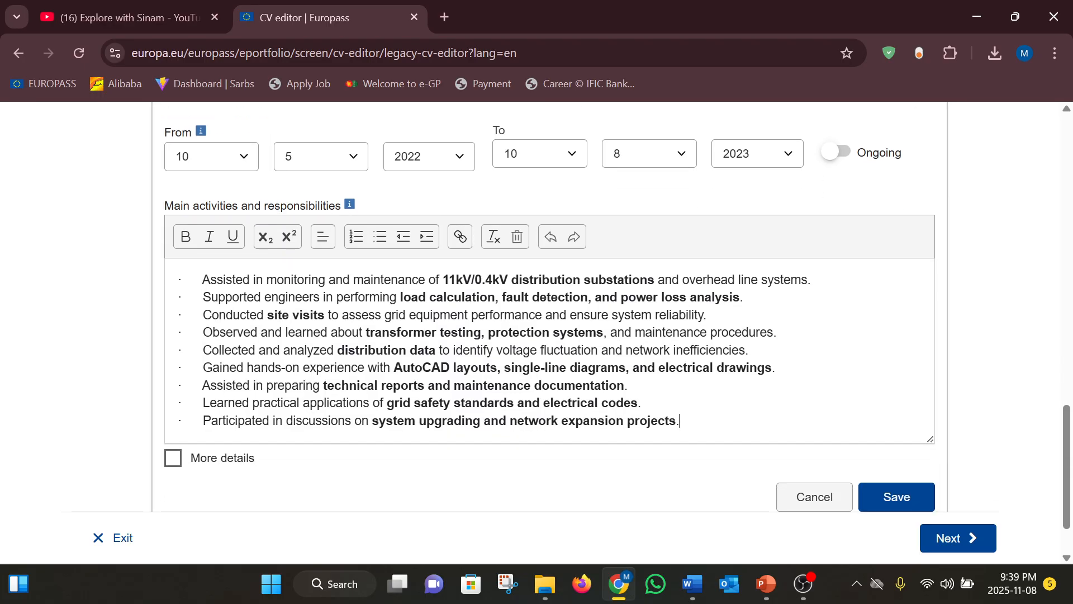
Toggle bold and italic on and off for all duty lines, leaving plain text
key("ctrl+a")
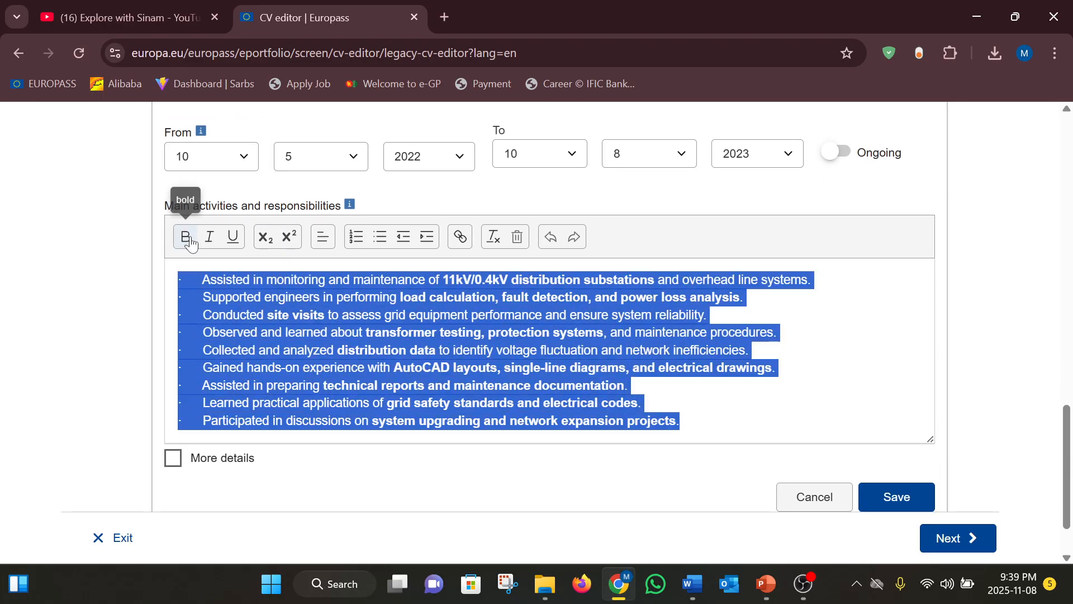
left_click(186, 237)
left_click(189, 240)
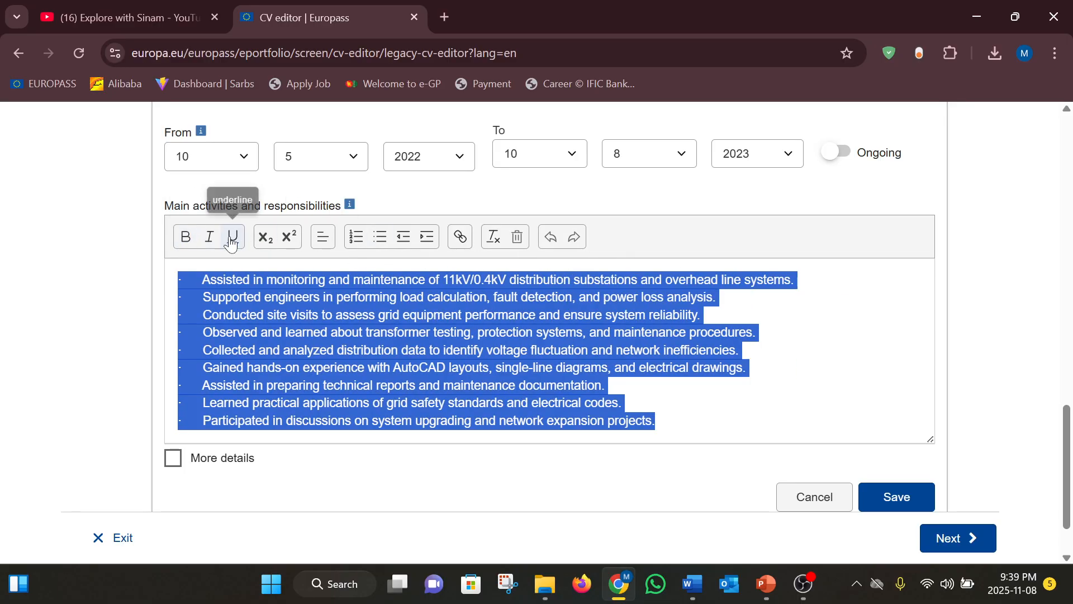
left_click(211, 240)
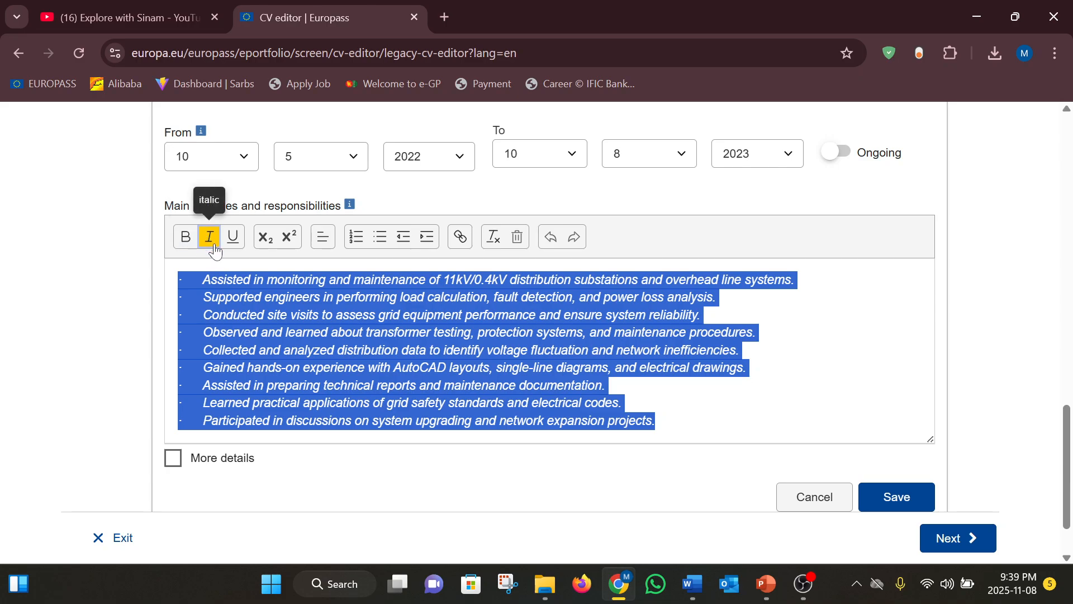
left_click(212, 246)
left_click(740, 350)
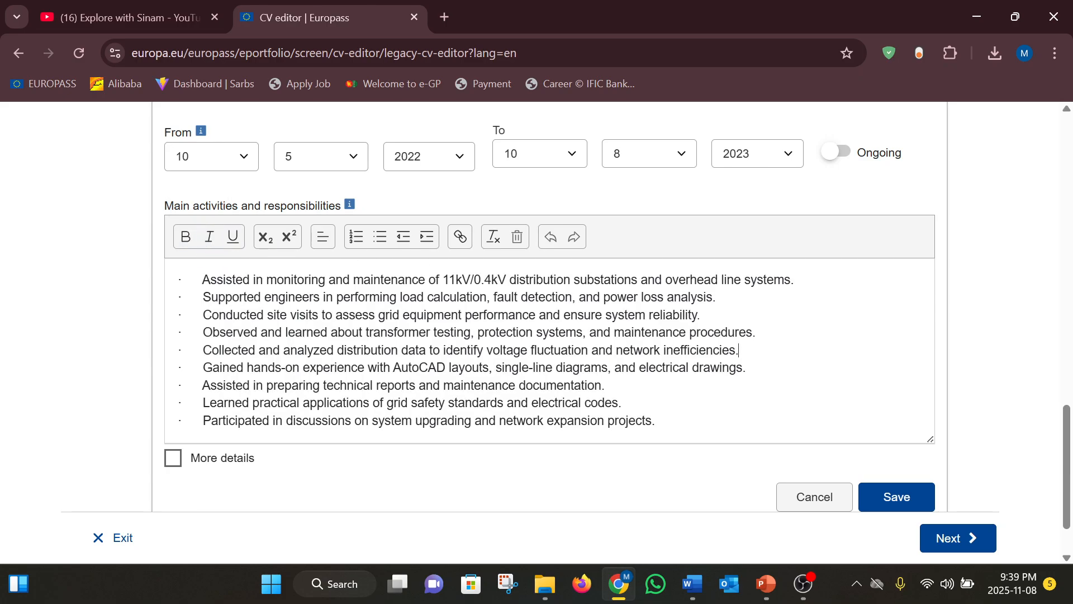
Save the Intern entry at Desco and review it in the CV
scroll(536, 450, "down", 2)
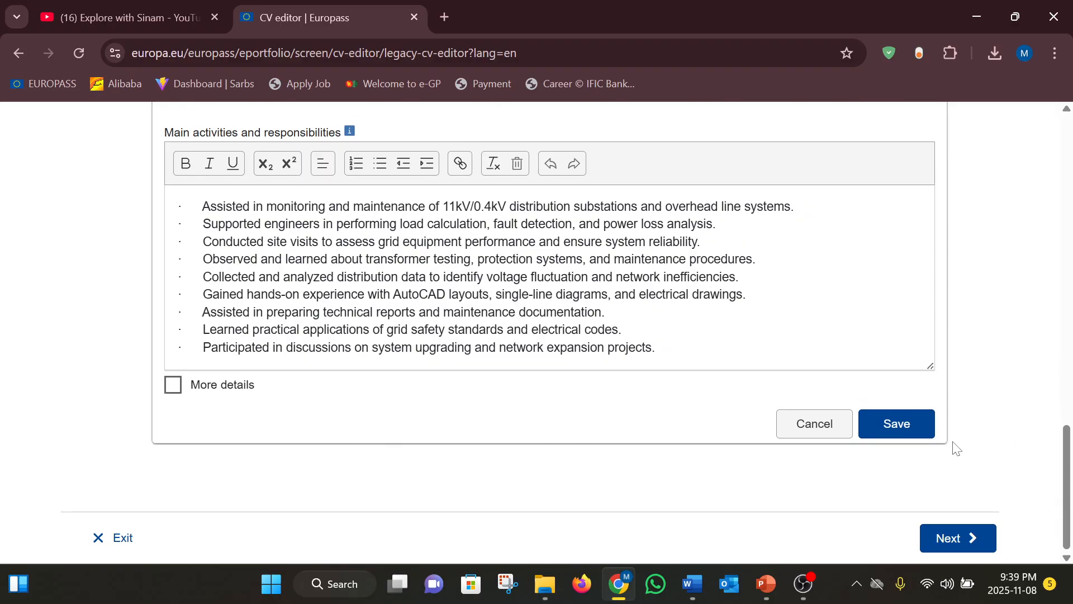
left_click(905, 427)
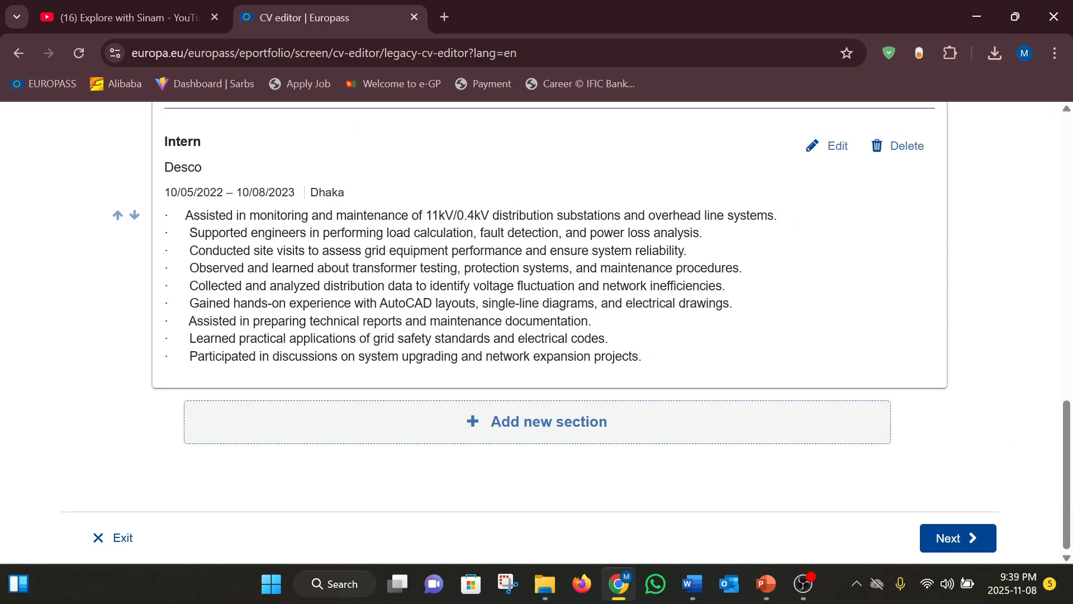
scroll(479, 368, "up", 8)
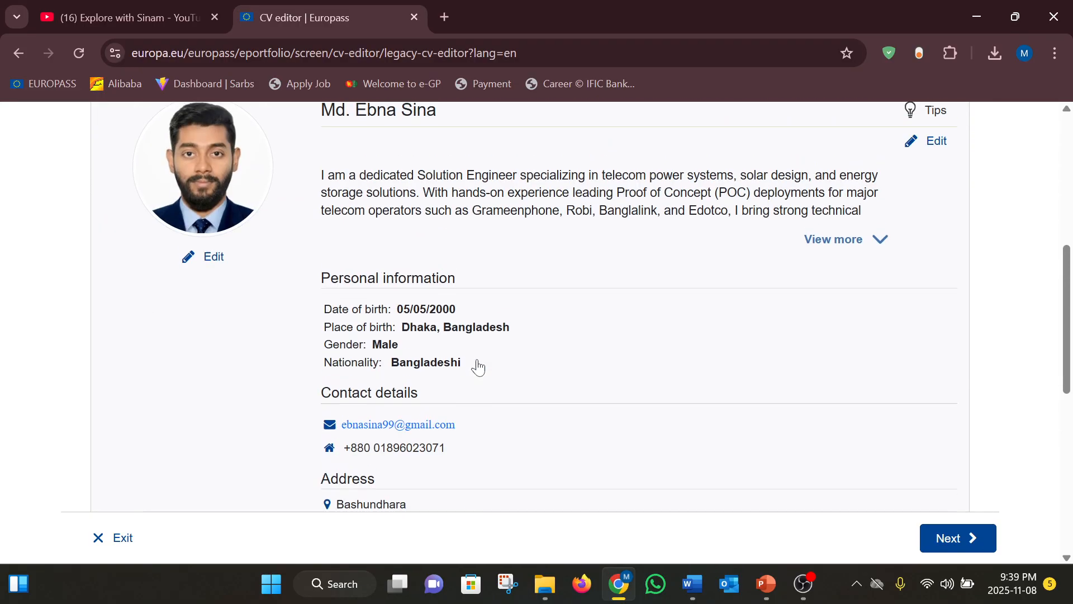
scroll(478, 367, "up", 3)
scroll(445, 258, "up", 1)
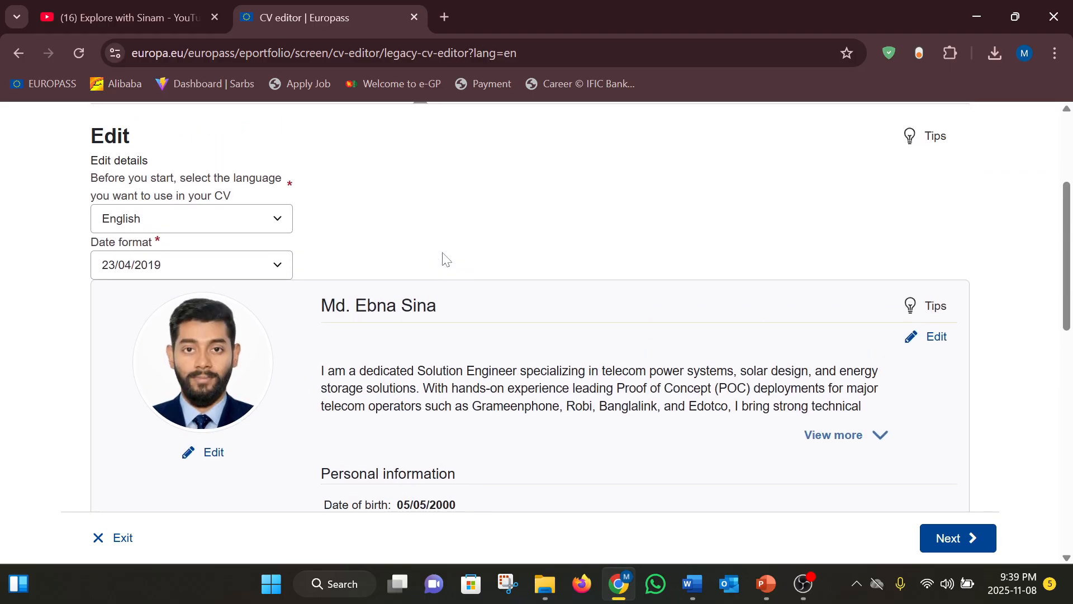
scroll(443, 260, "down", 9)
scroll(443, 260, "down", 3)
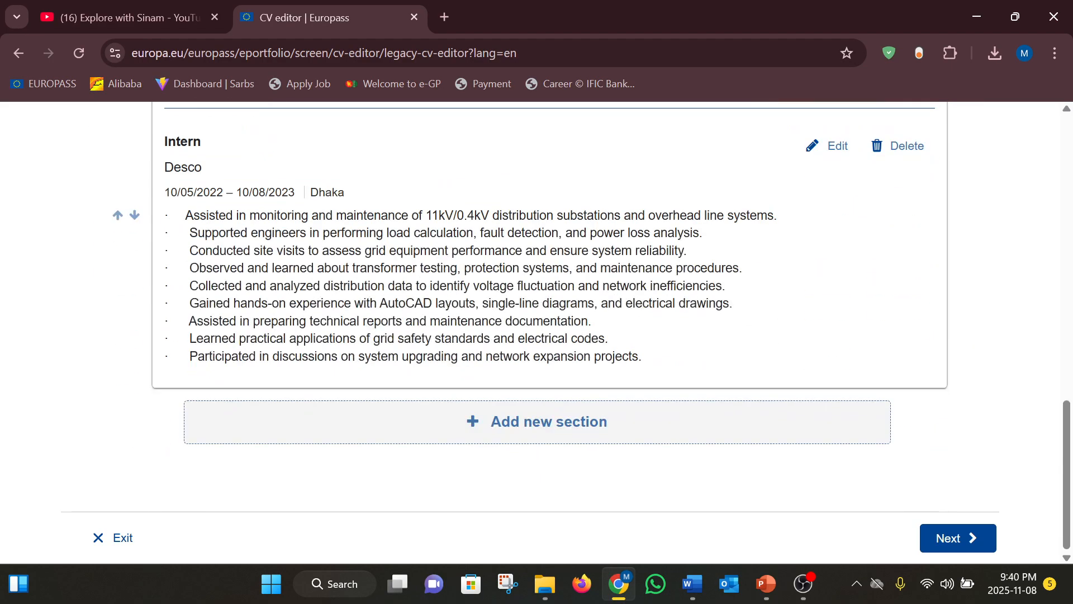
Add a new Education and training section to the CV
left_click(509, 427)
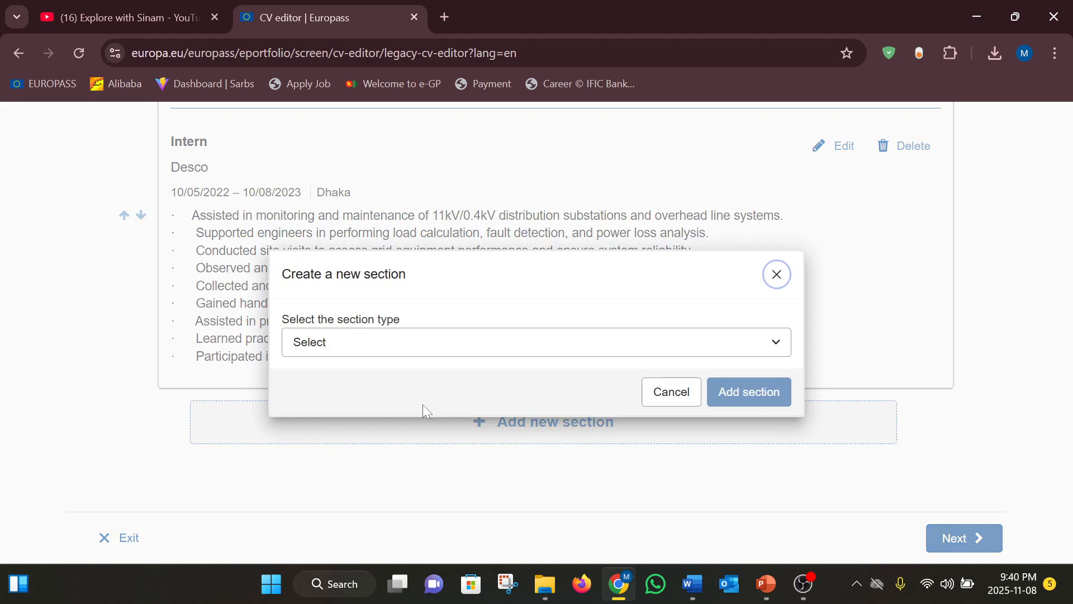
left_click(374, 347)
scroll(347, 173, "down", 1)
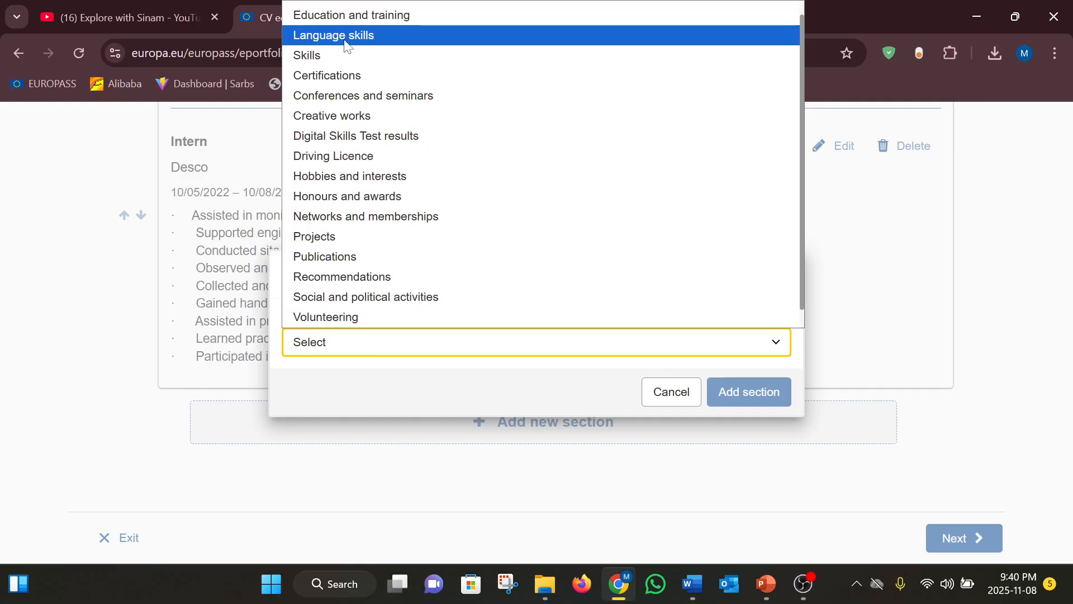
left_click(343, 16)
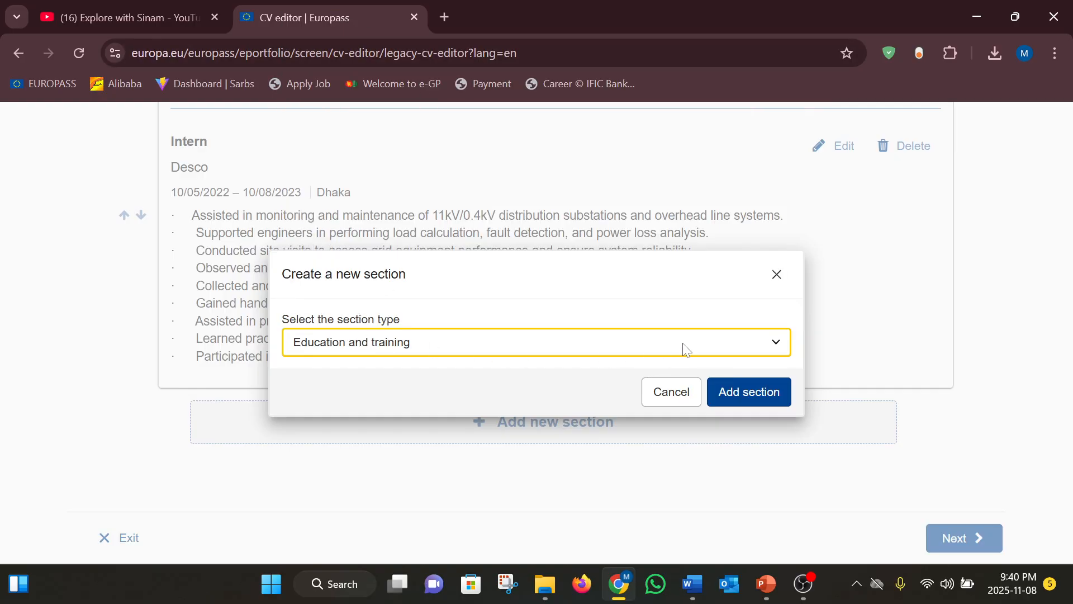
left_click(743, 392)
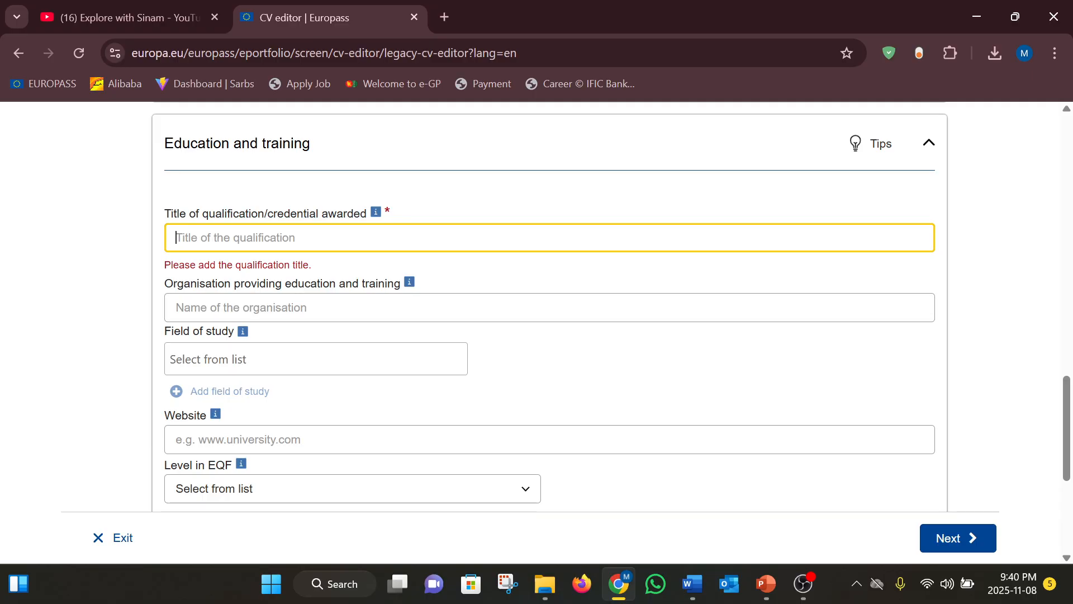
Fill in the qualification BSc in EEE at American International University Bangladesh
key("Down")
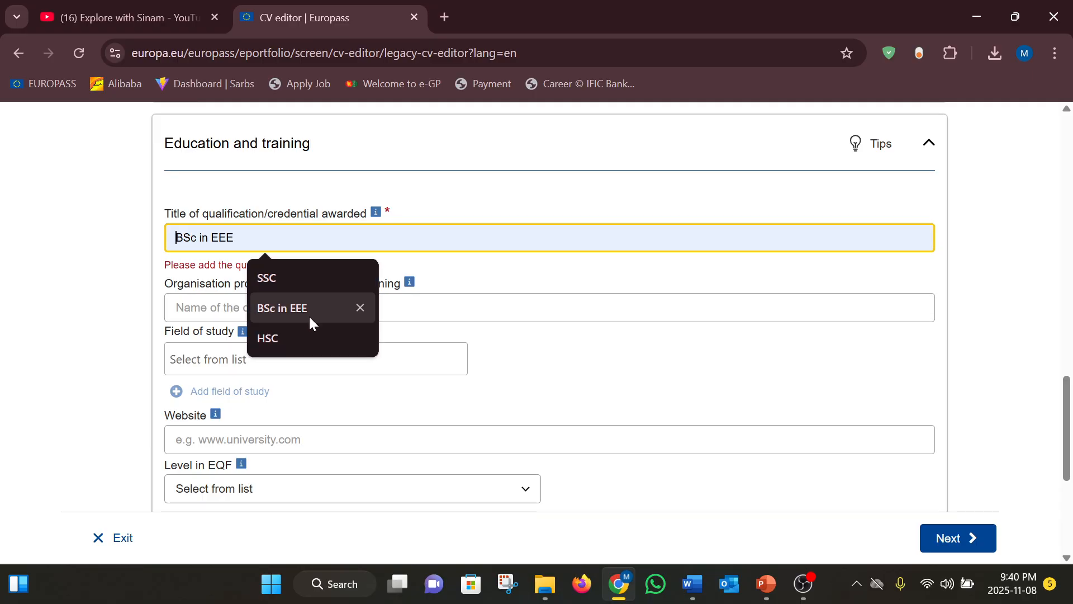
left_click(310, 314)
key("Tab")
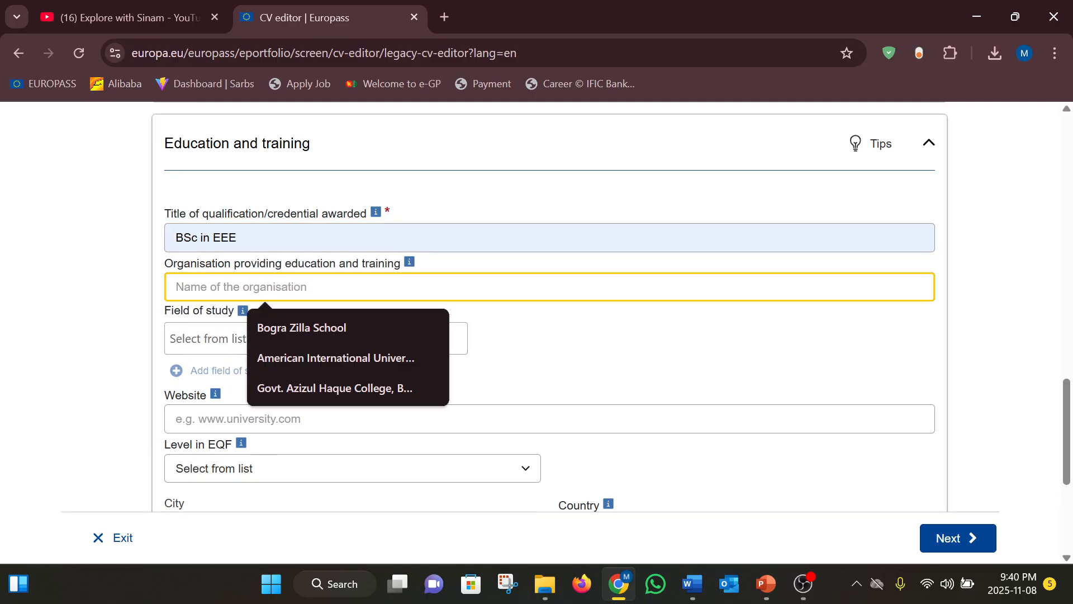
left_click(345, 352)
Set field of study to Engineering, manufacturing and construction, specified as Electricity and energy
key("Tab")
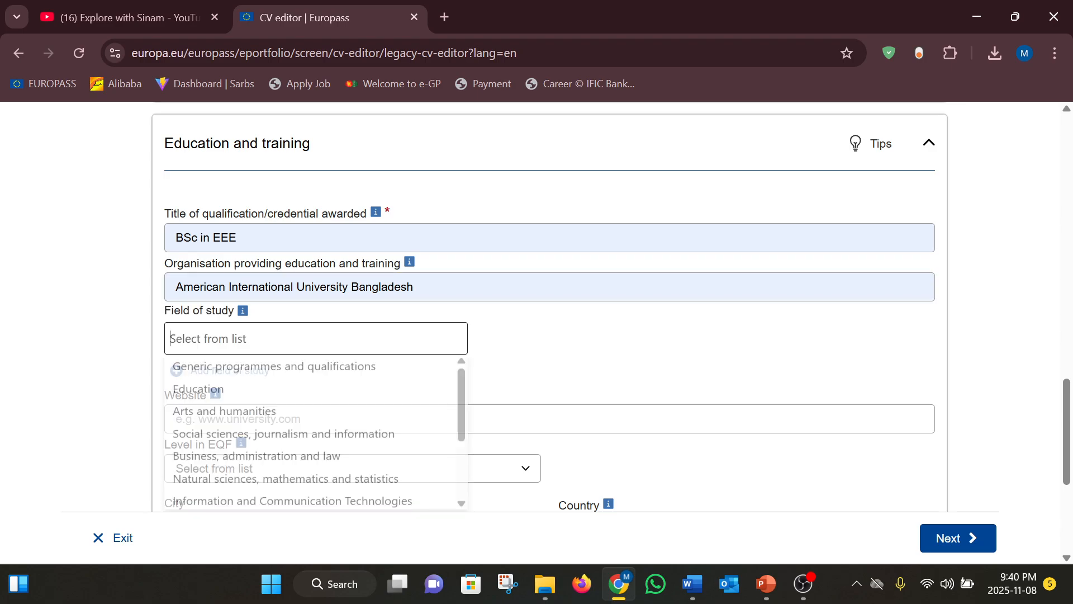
scroll(296, 472, "down", 1)
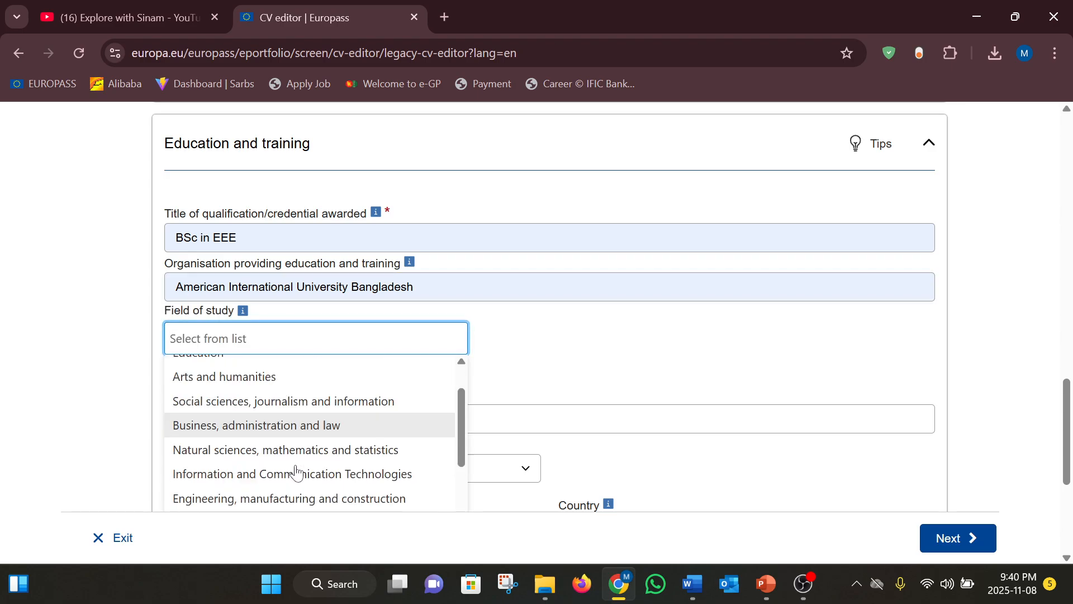
scroll(297, 472, "down", 2)
left_click(287, 413)
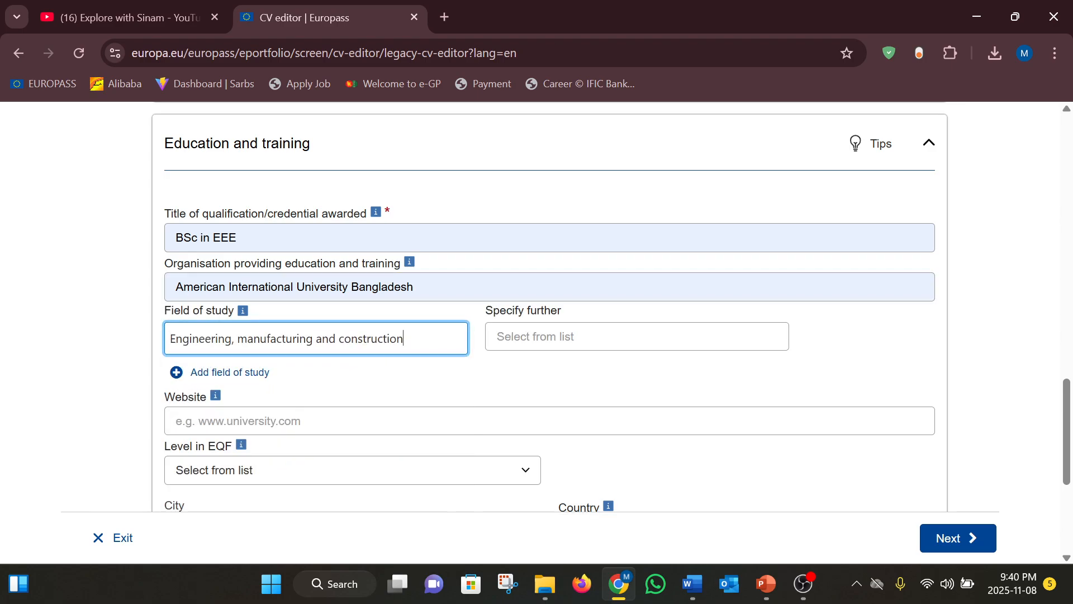
left_click(604, 337)
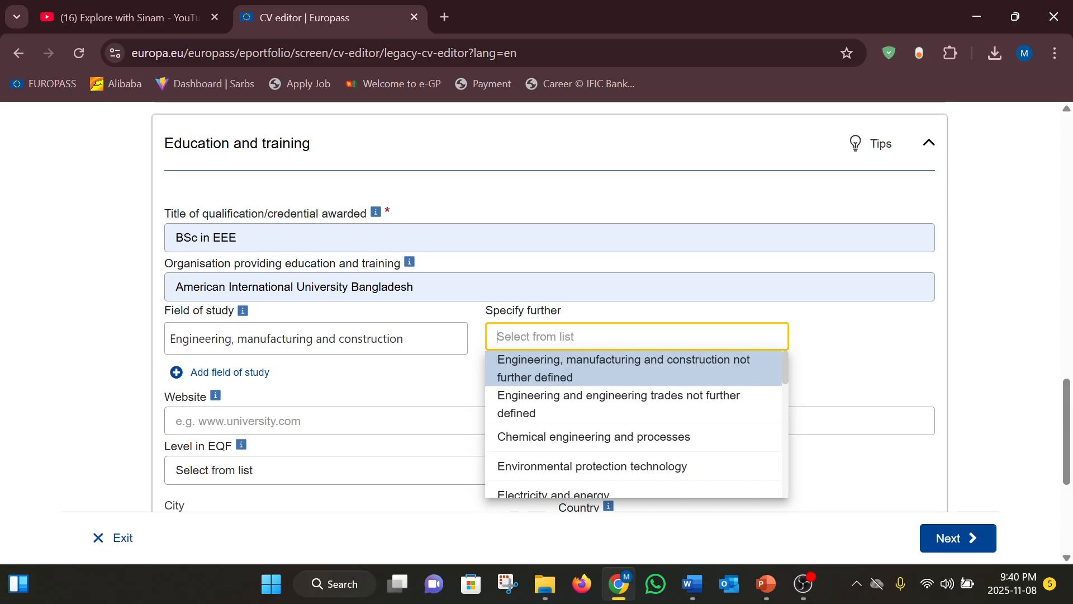
scroll(570, 462, "down", 2)
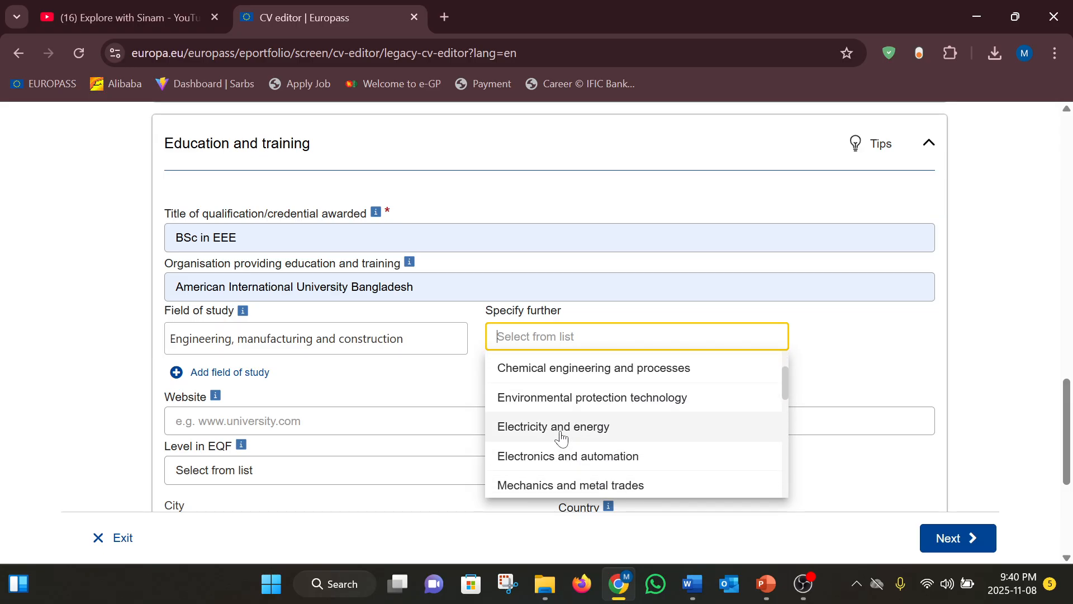
left_click(562, 438)
scroll(323, 433, "down", 2)
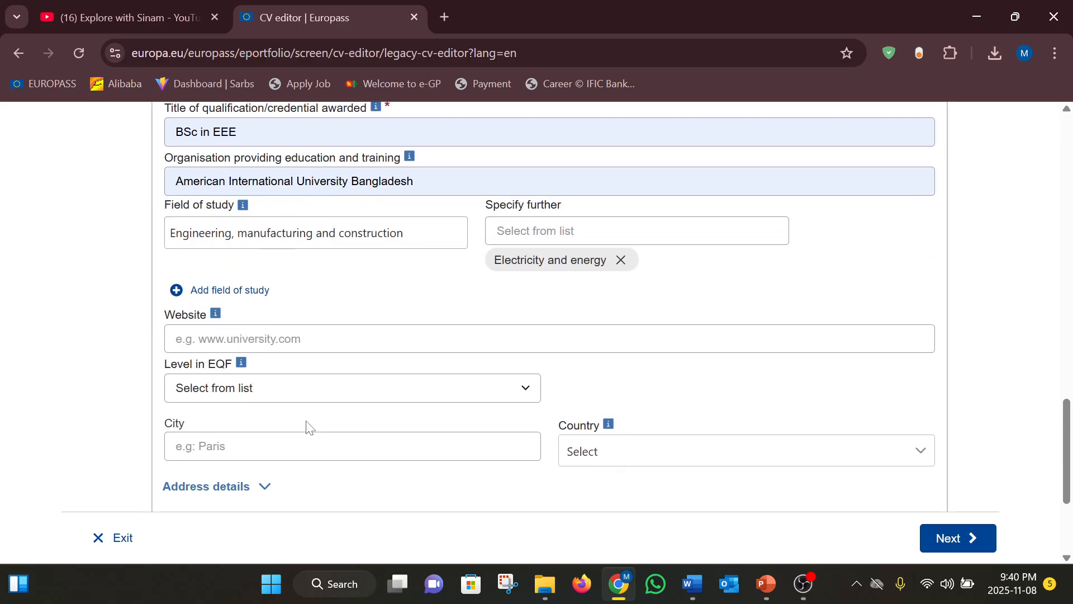
Enter website aiub.edu and city Dhaka, and search the country list for Bangladesh
left_click(260, 339)
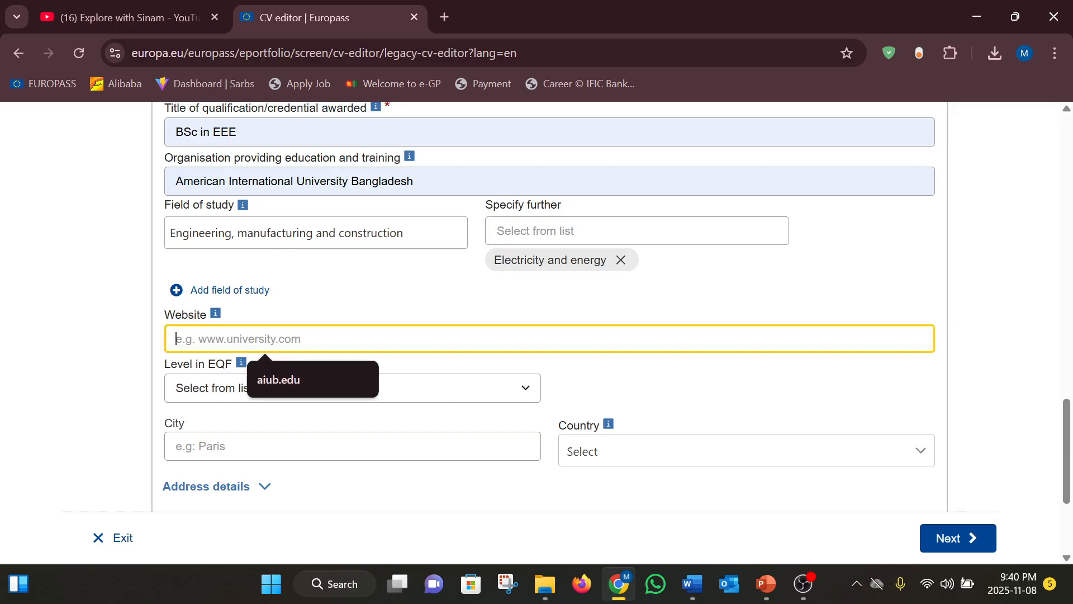
left_click(324, 372)
scroll(242, 428, "down", 1)
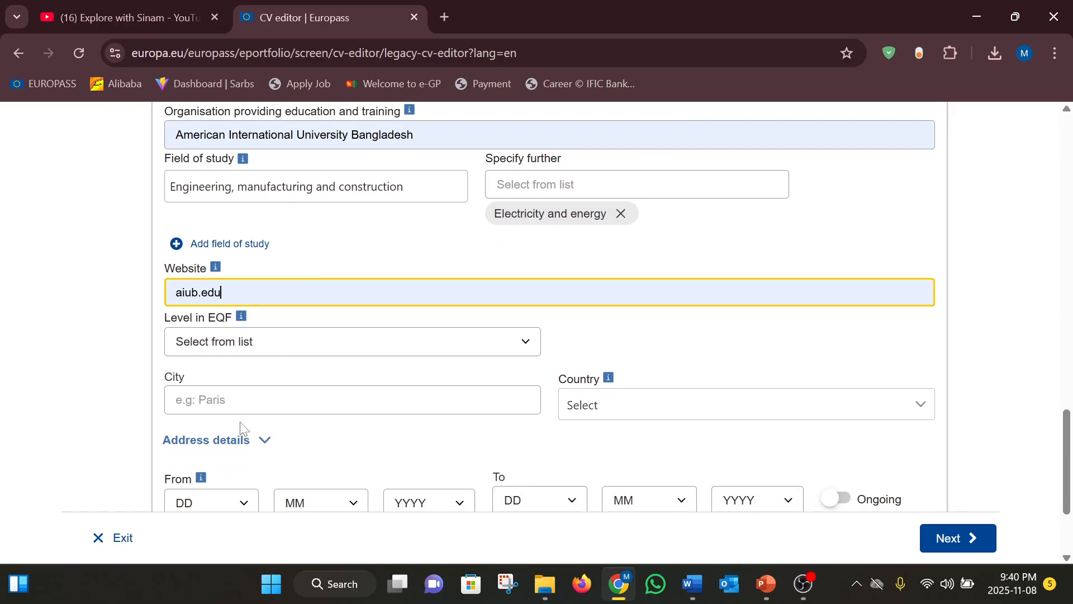
left_click(264, 400)
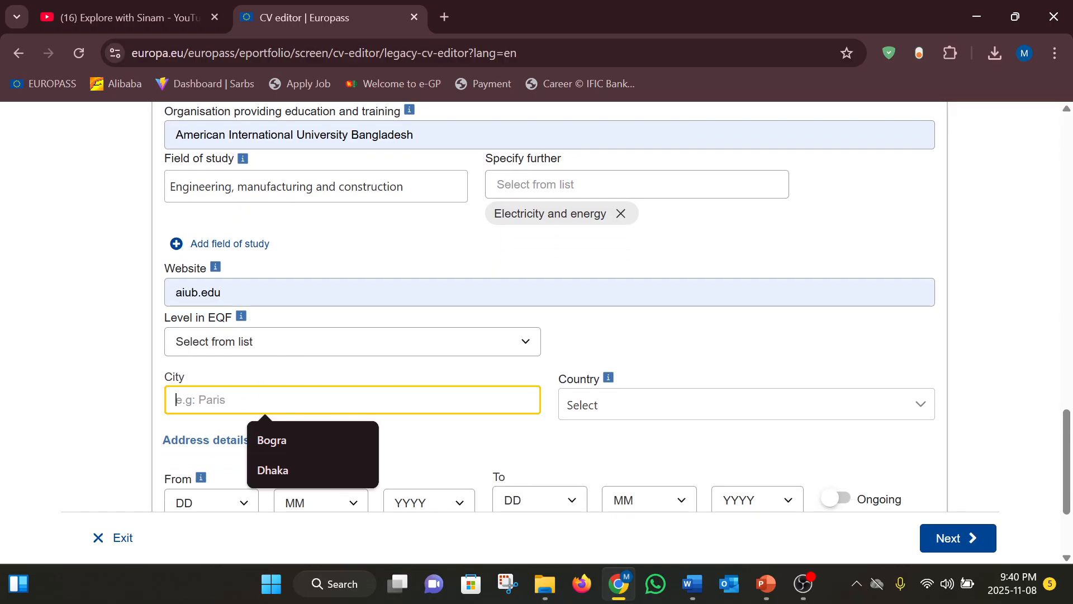
left_click(277, 471)
left_click(647, 419)
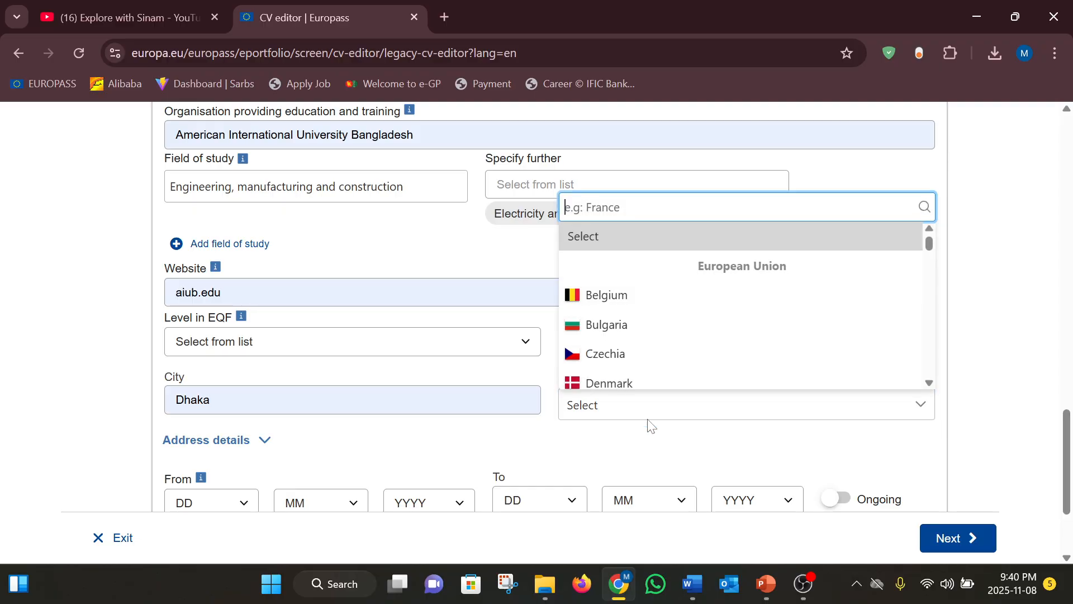
type("Bangladesh")
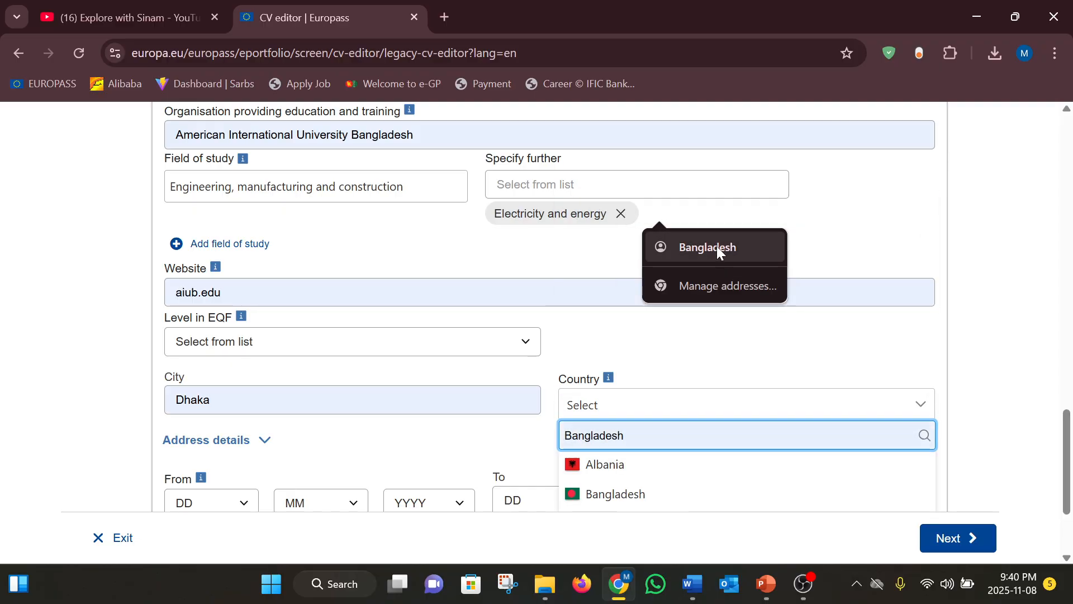
left_click(716, 246)
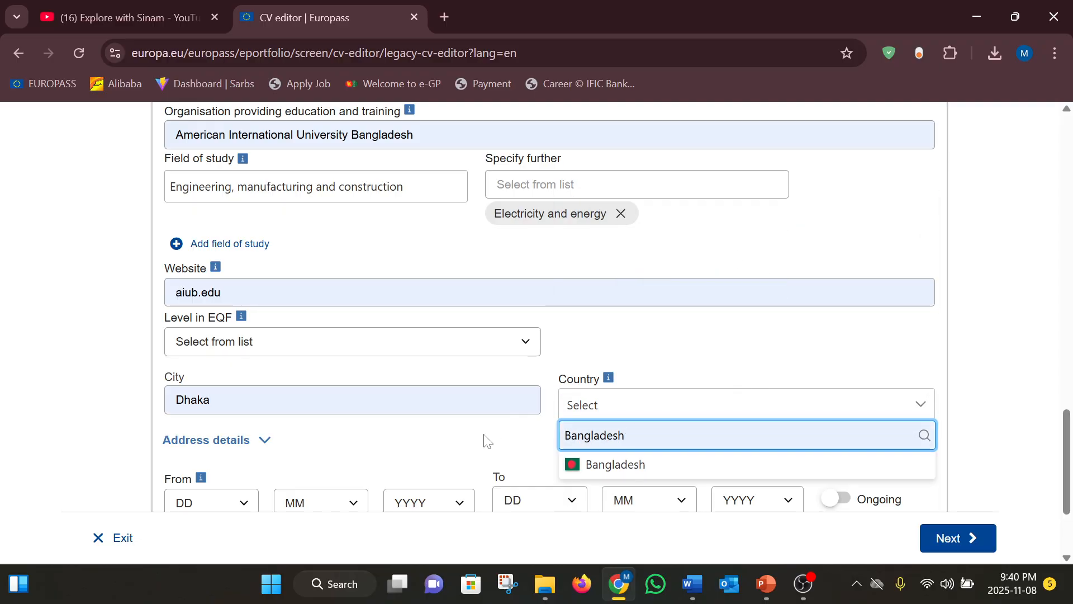
scroll(414, 466, "down", 2)
Set the study start date to 10/4/2017
left_click(238, 398)
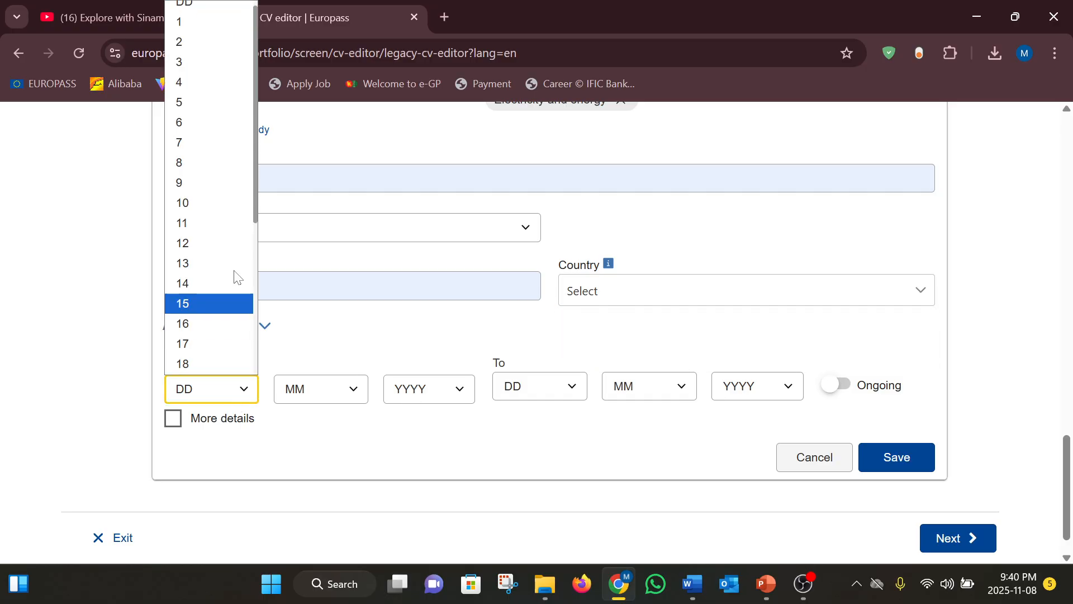
left_click(225, 212)
left_click(367, 386)
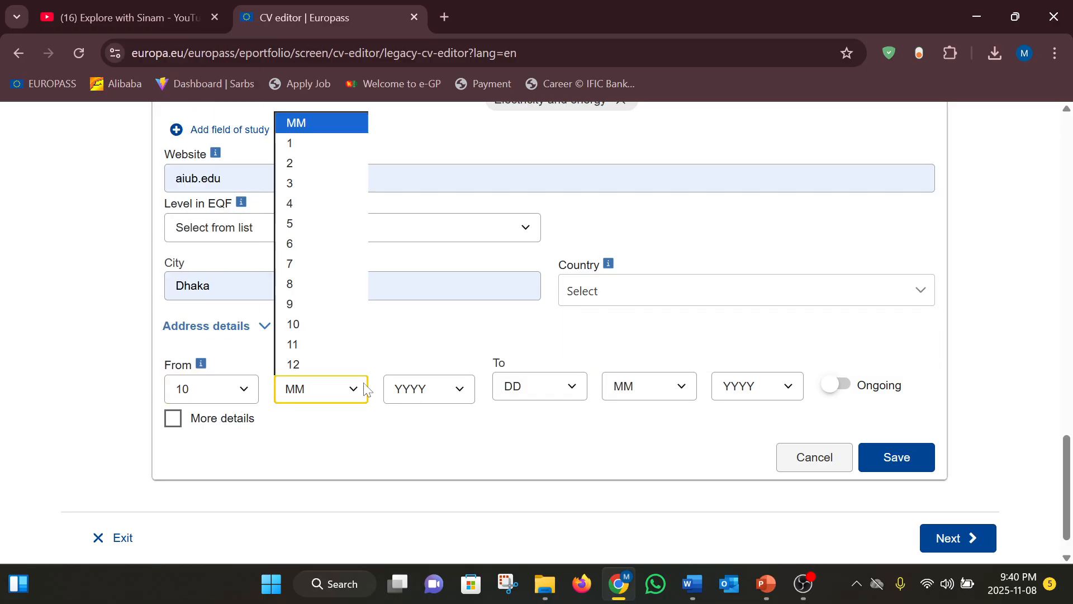
left_click(311, 211)
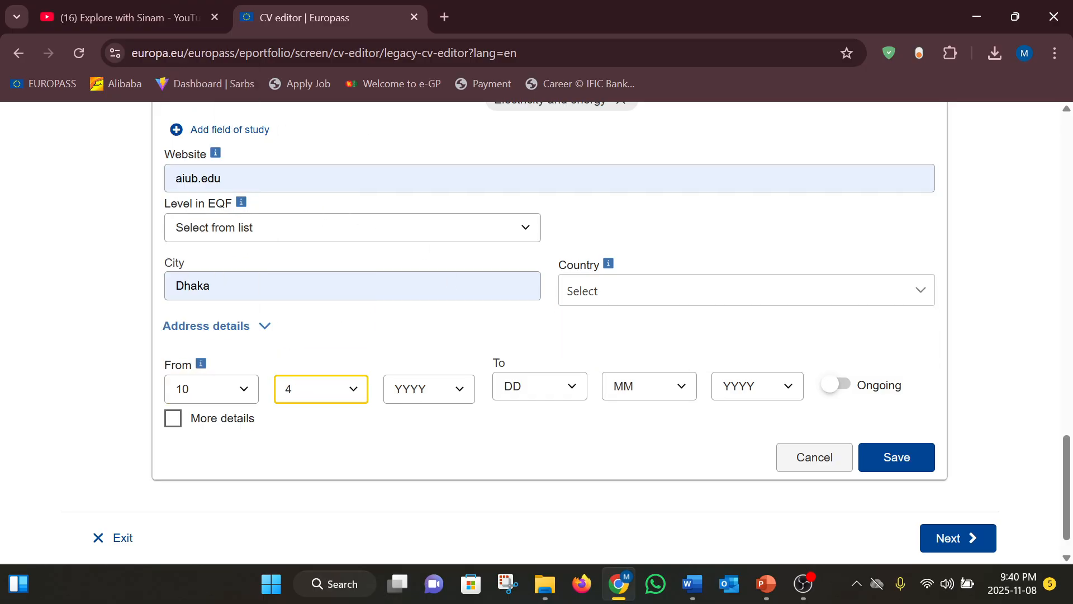
left_click(461, 387)
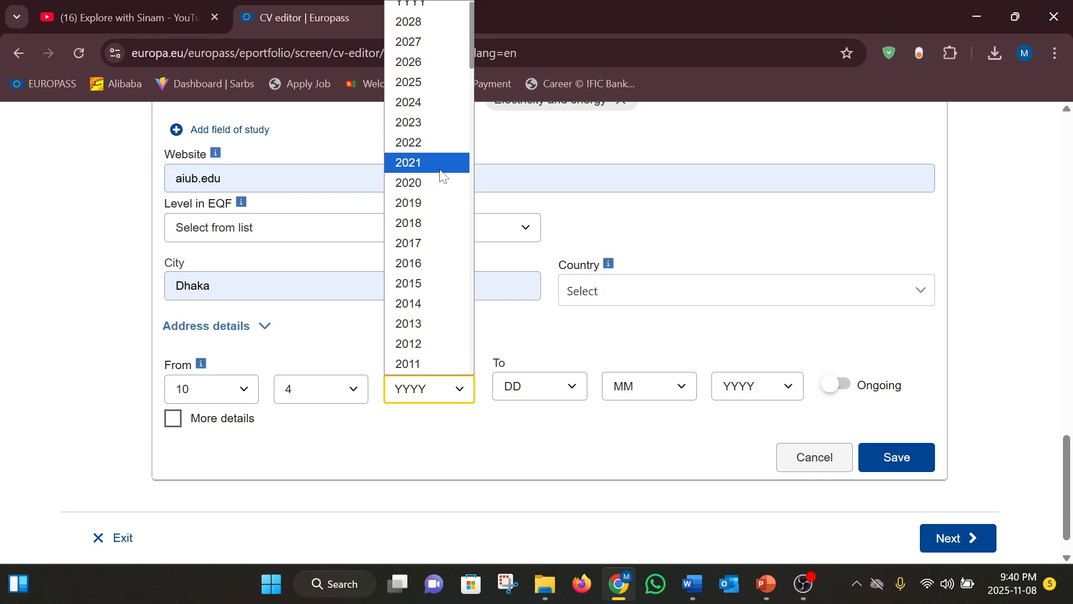
left_click(423, 242)
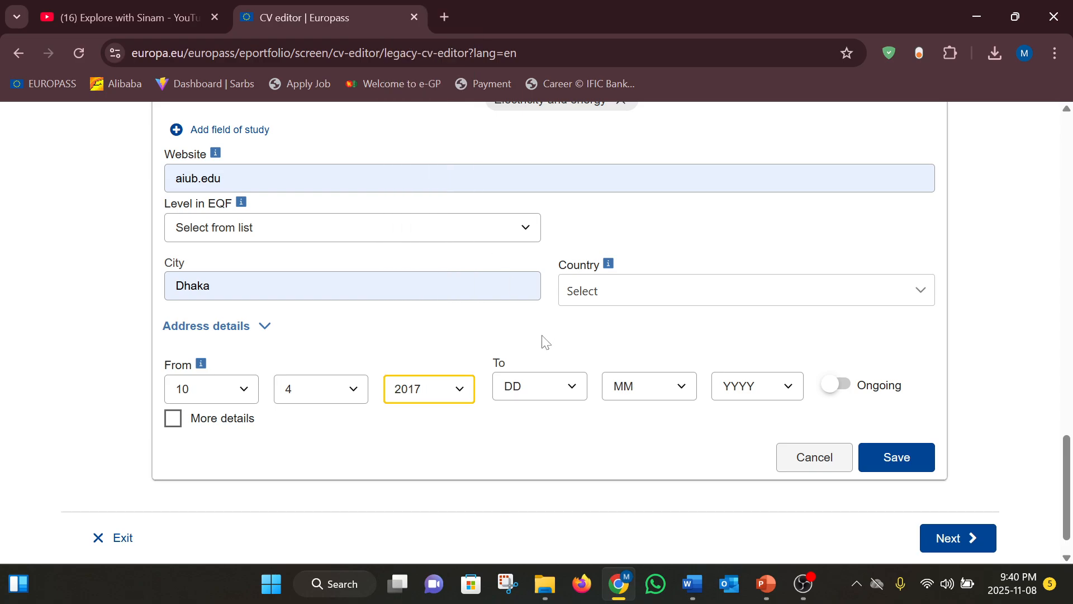
Set the study end date to 7/5/2021
left_click(573, 394)
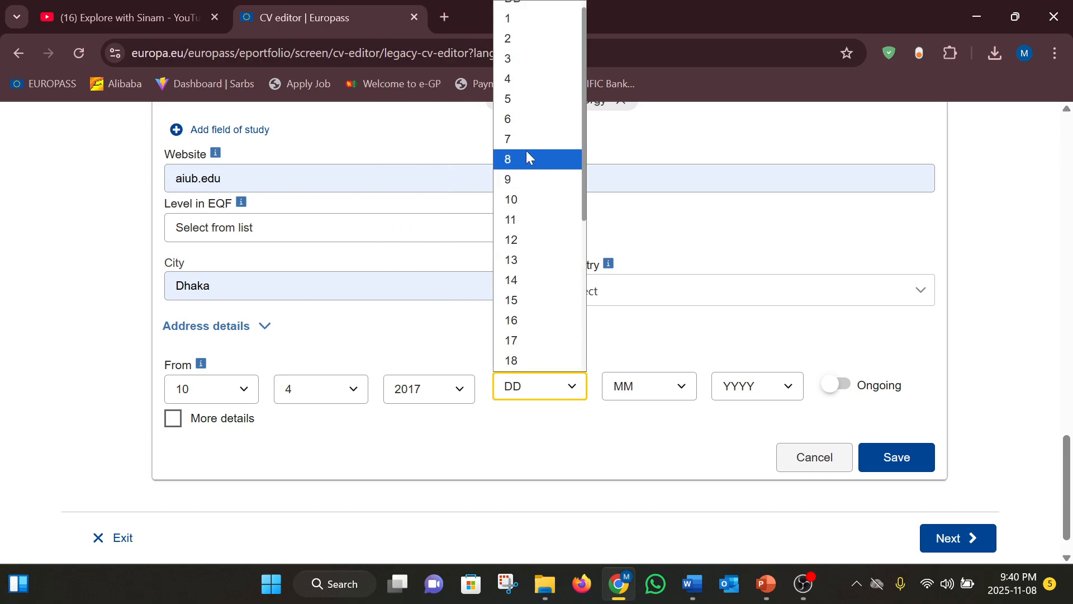
left_click(527, 147)
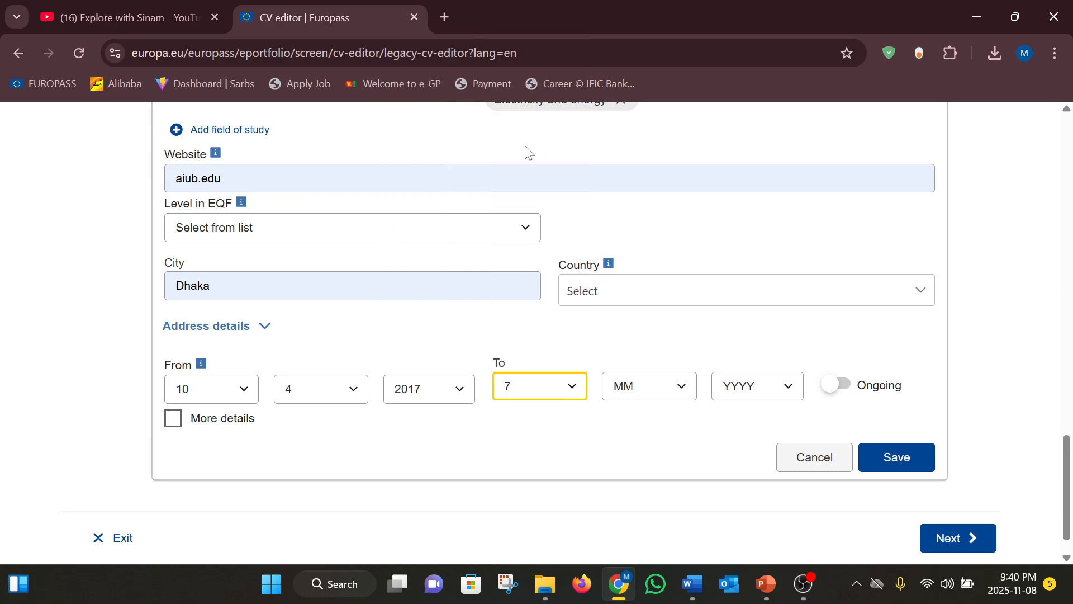
left_click(683, 388)
left_click(646, 213)
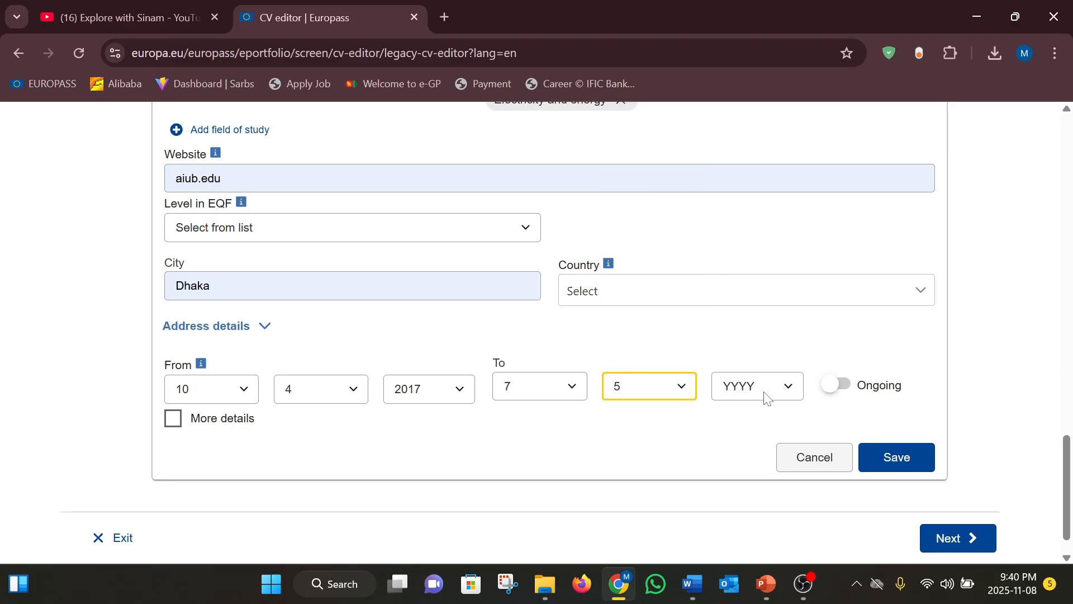
left_click(794, 399)
left_click(756, 156)
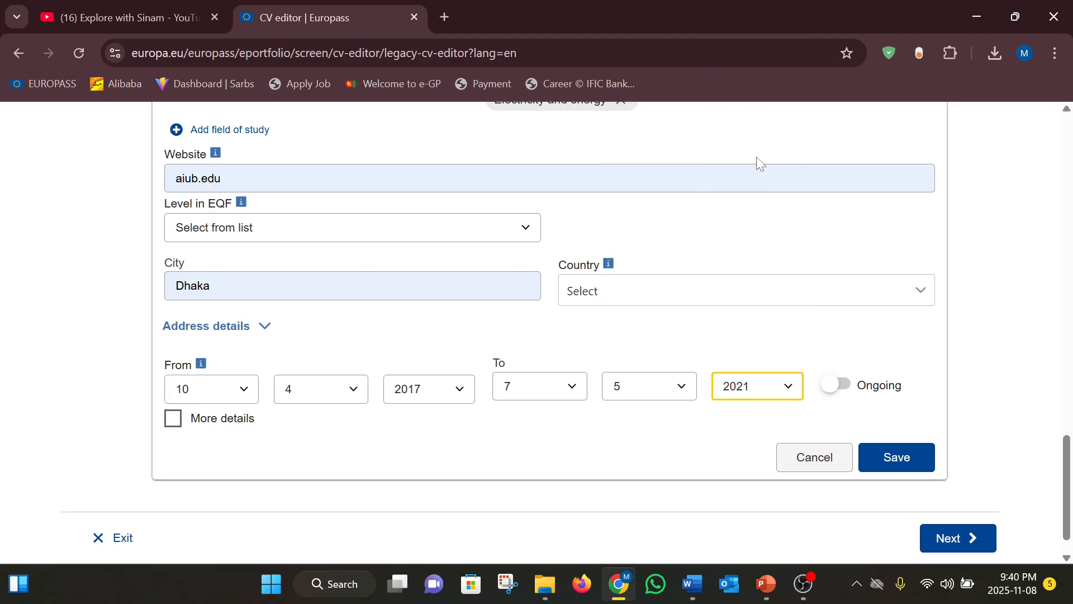
scroll(344, 441, "up", 1)
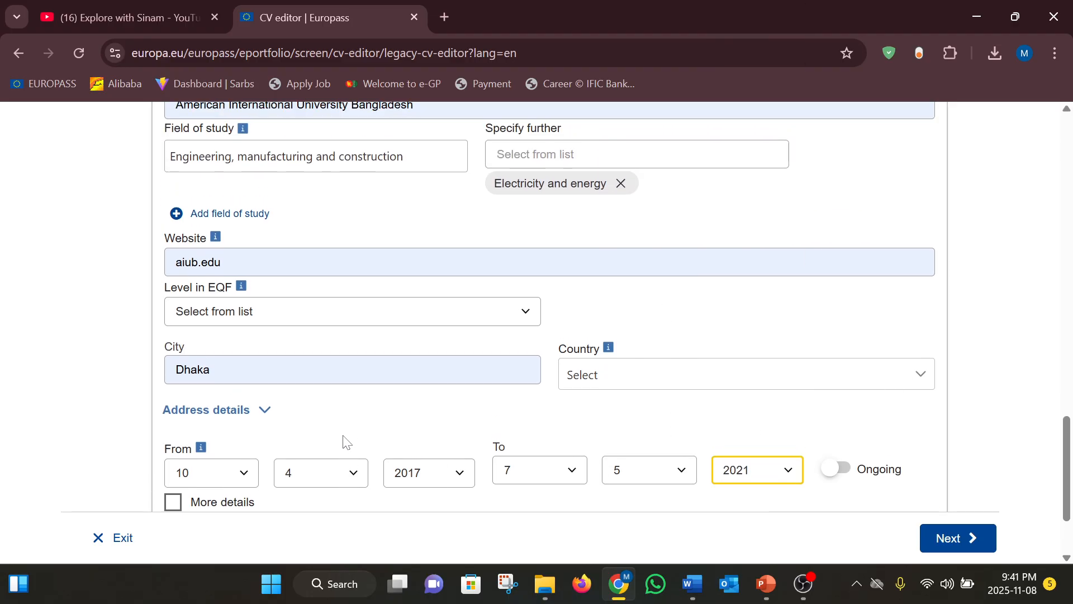
scroll(346, 442, "up", 3)
scroll(346, 441, "down", 5)
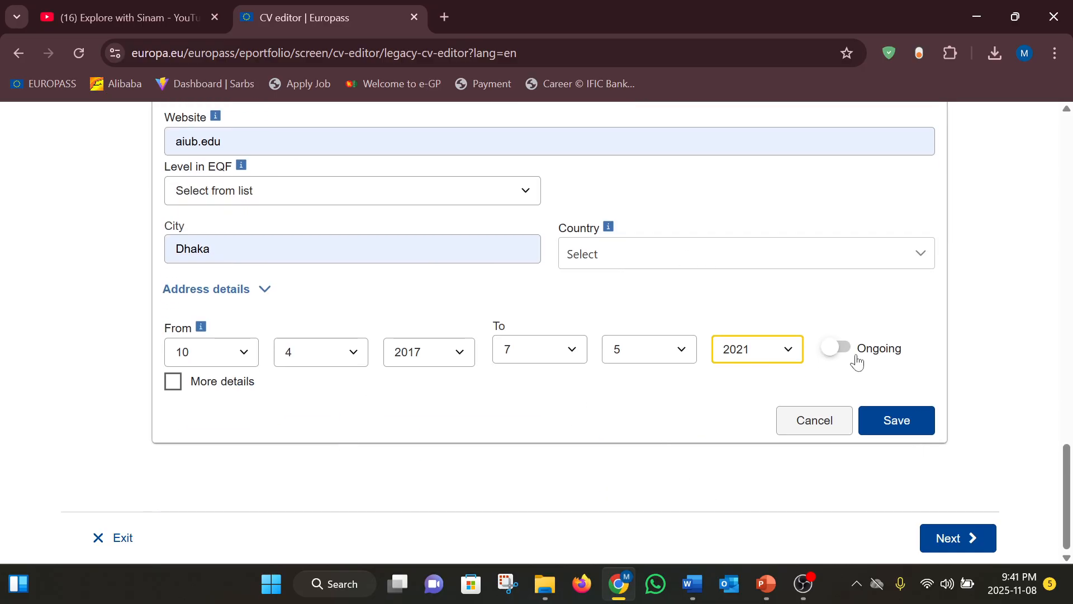
Go to the Select template step and browse the available templates
left_click(950, 538)
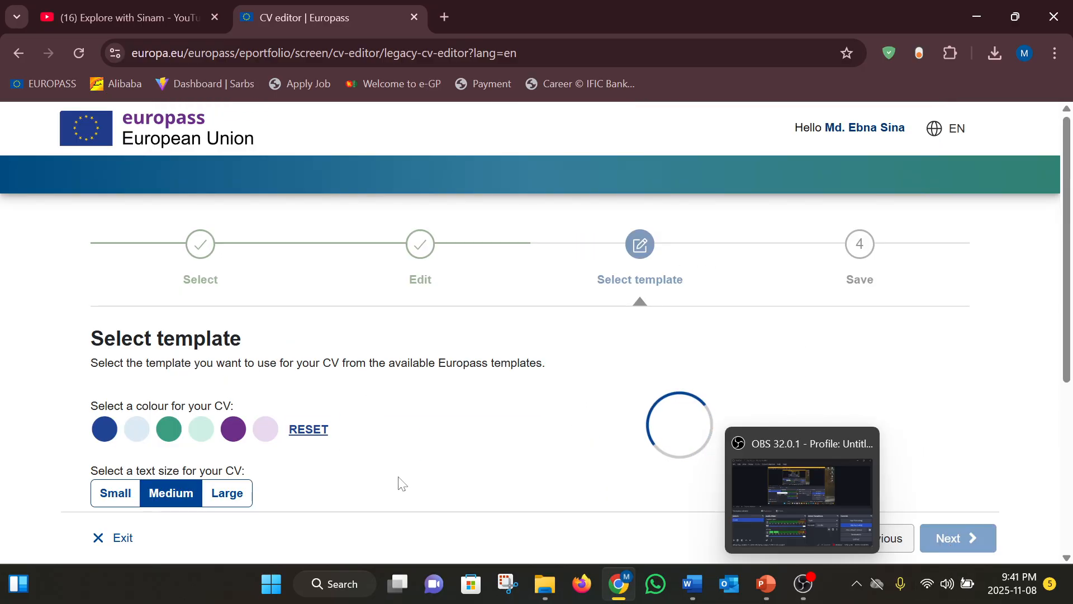
scroll(399, 476, "down", 2)
scroll(398, 477, "up", 1)
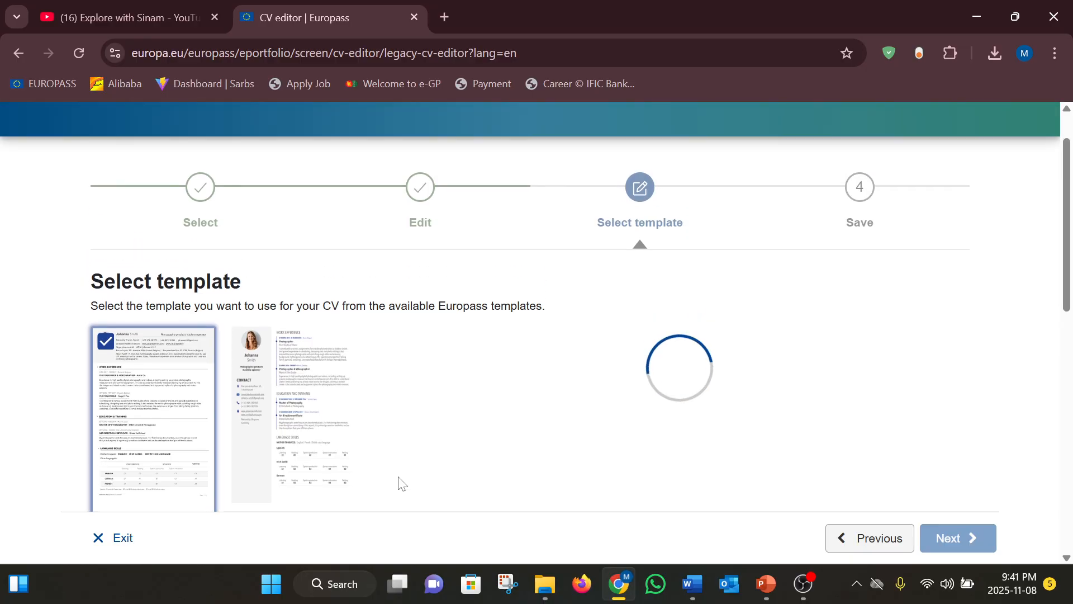
scroll(399, 477, "down", 10)
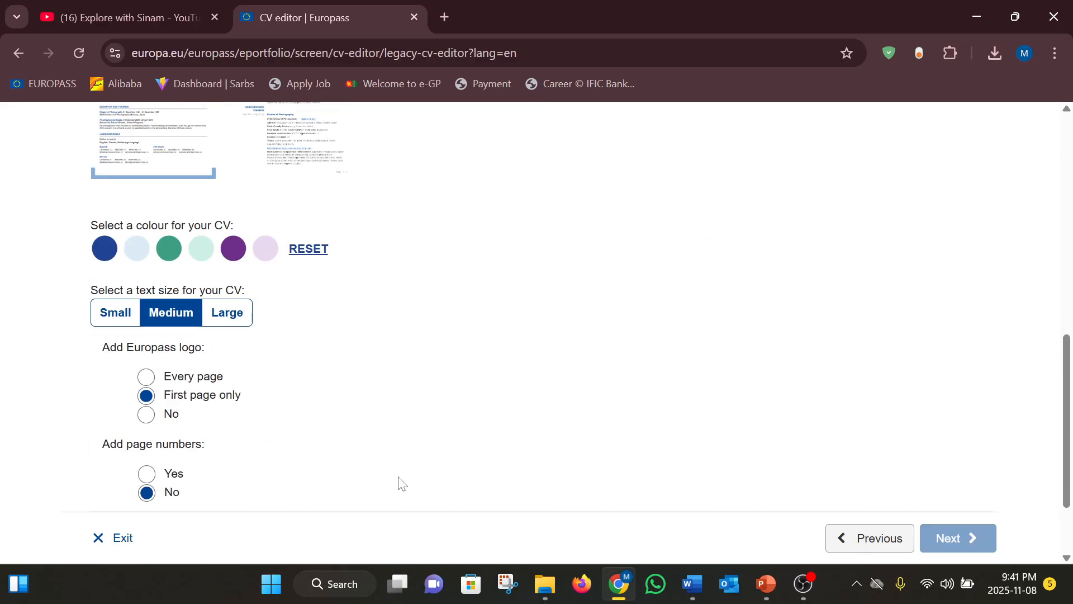
scroll(398, 483, "up", 10)
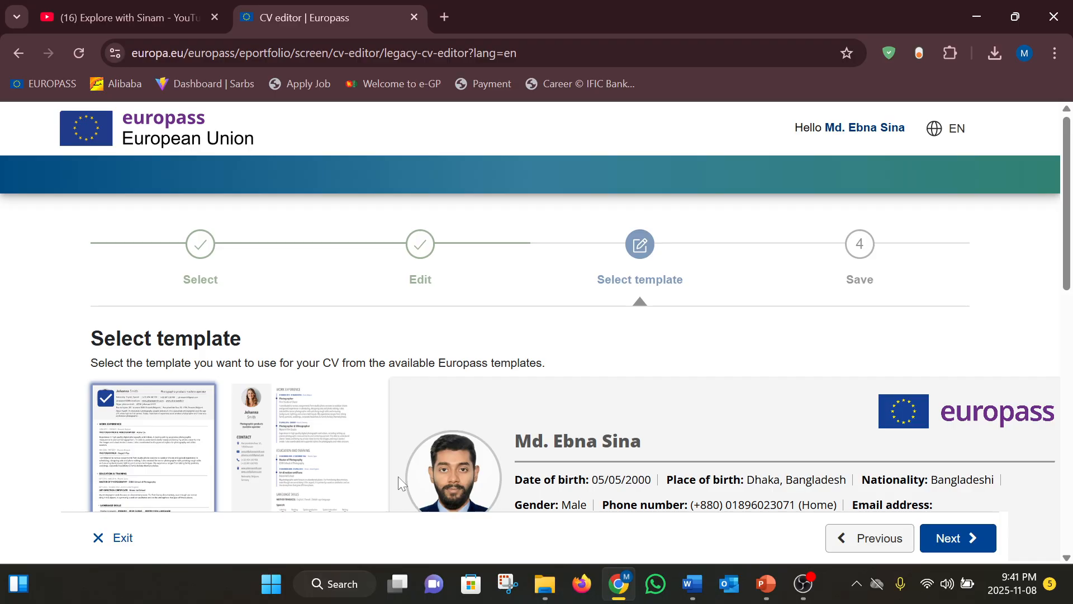
scroll(398, 476, "down", 4)
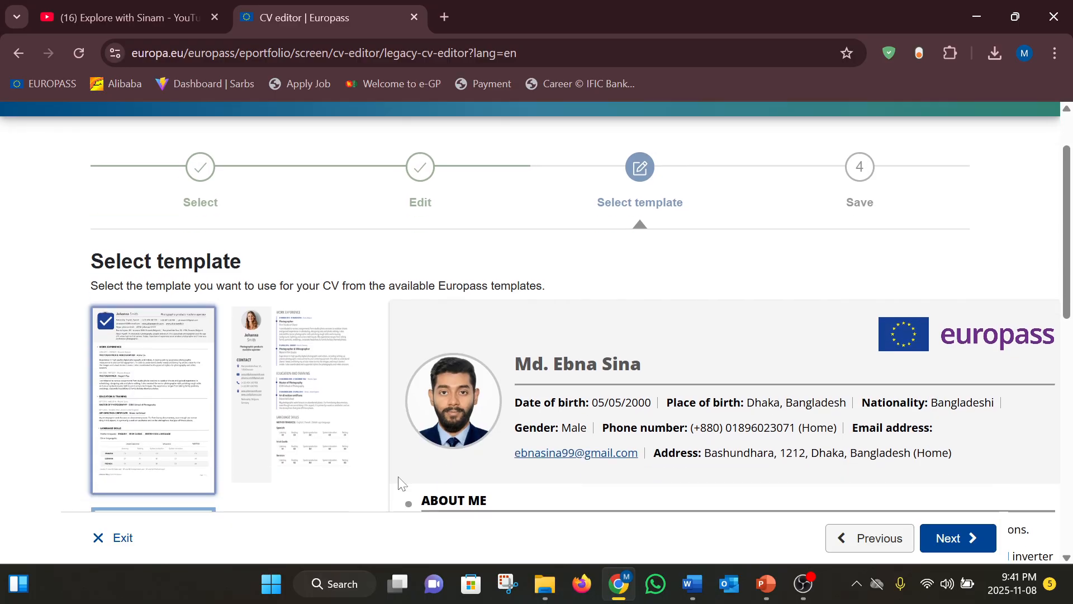
scroll(399, 481, "up", 1)
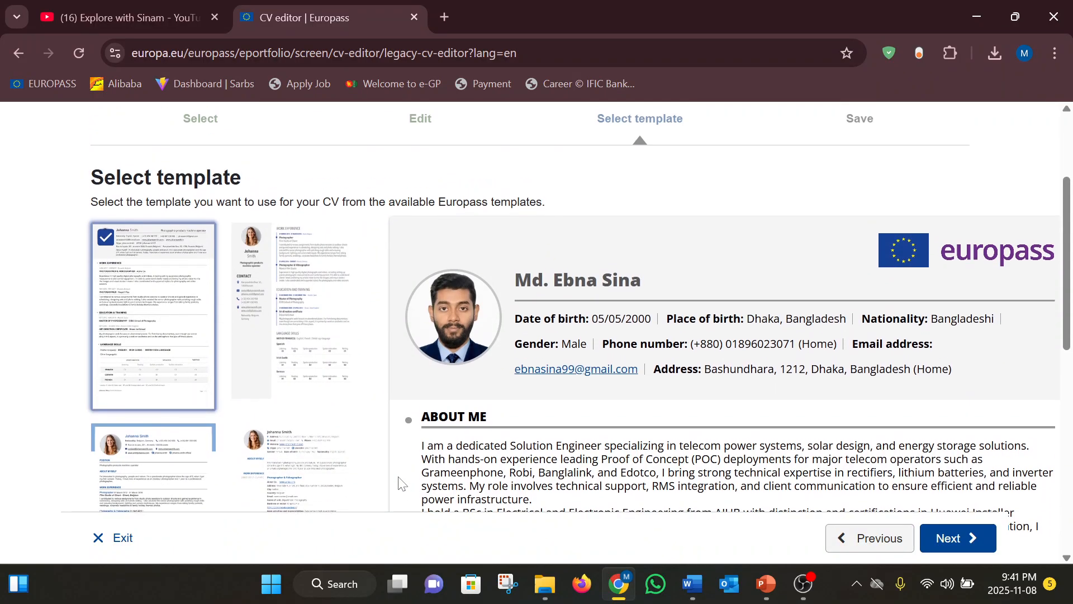
scroll(400, 480, "down", 1)
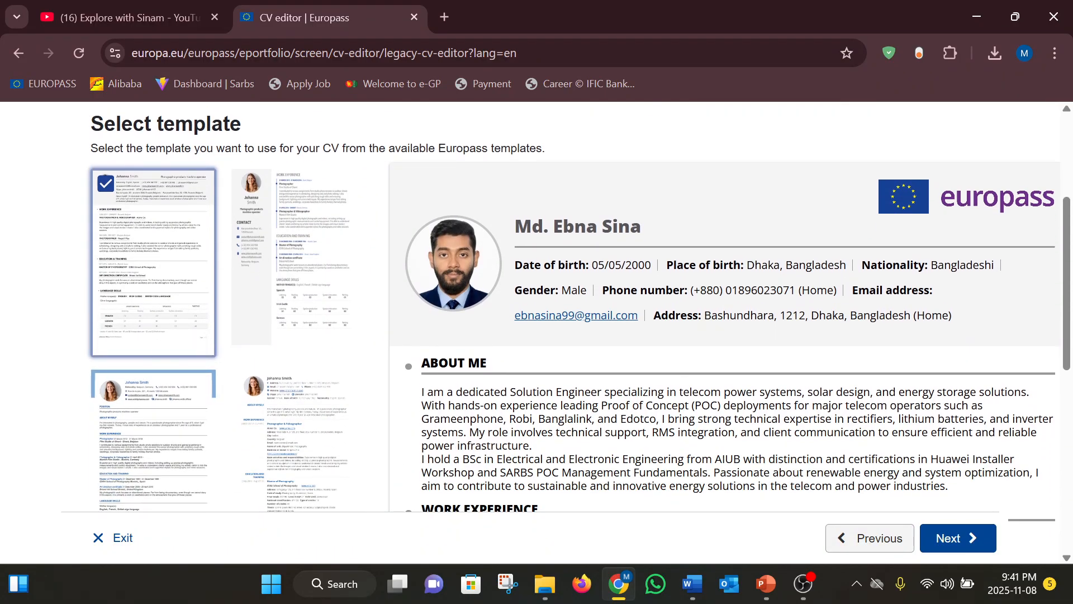
scroll(328, 294, "up", 1)
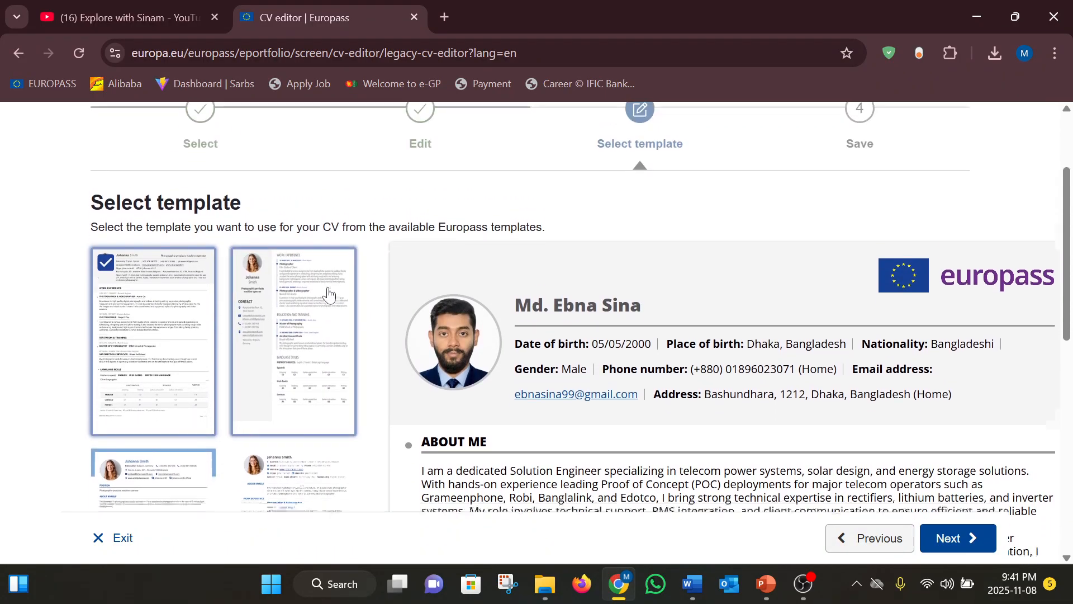
scroll(329, 294, "down", 3)
scroll(329, 295, "up", 3)
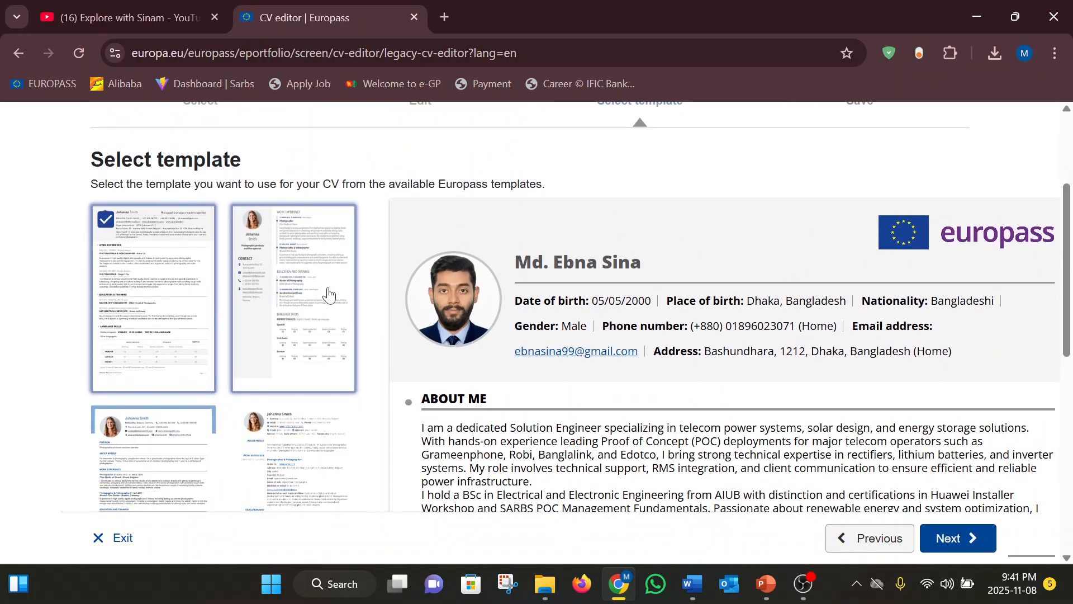
scroll(303, 278, "down", 2)
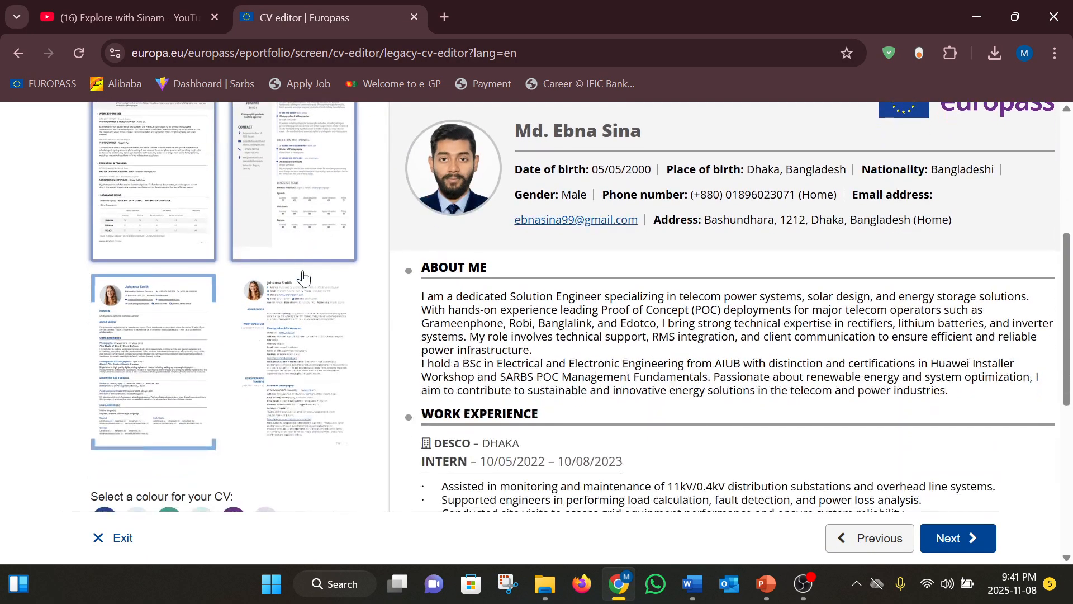
Apply the lower-left template with blue headings and the photo beside the name
left_click(193, 323)
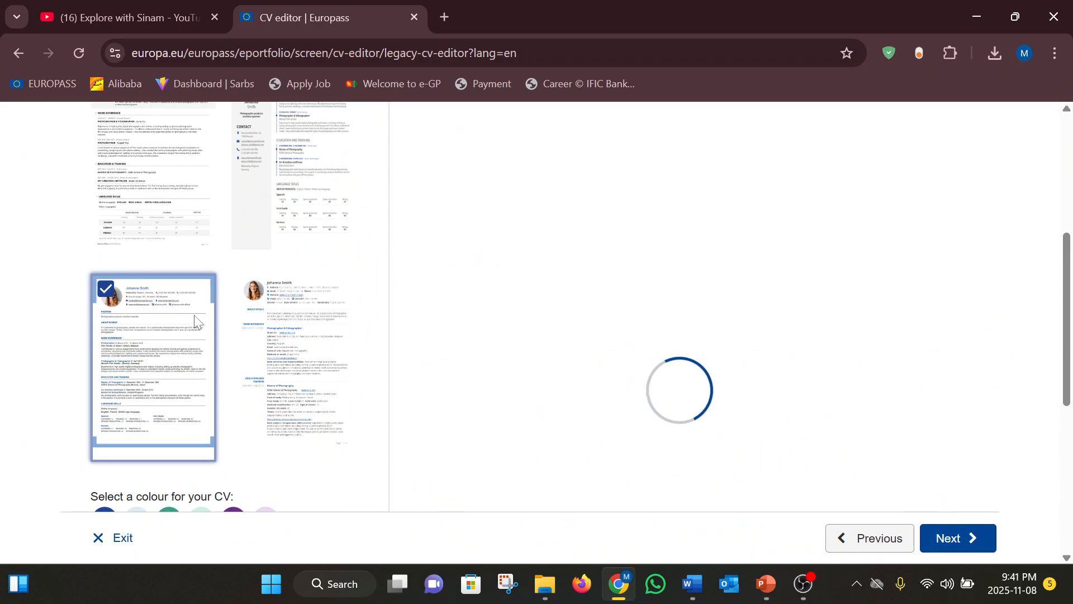
scroll(195, 316, "up", 4)
scroll(195, 316, "down", 5)
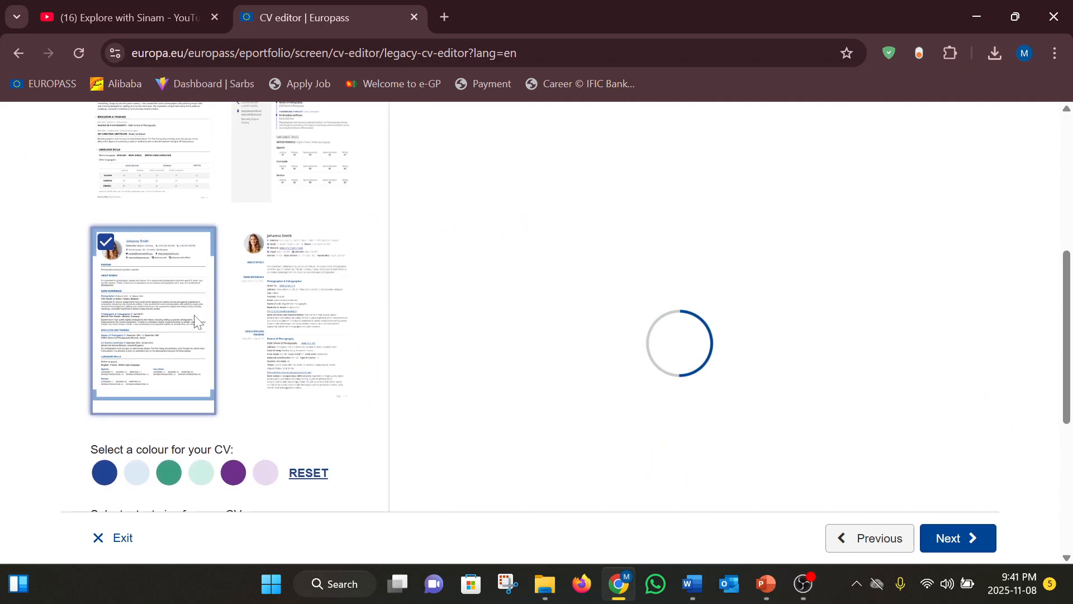
scroll(196, 321, "up", 3)
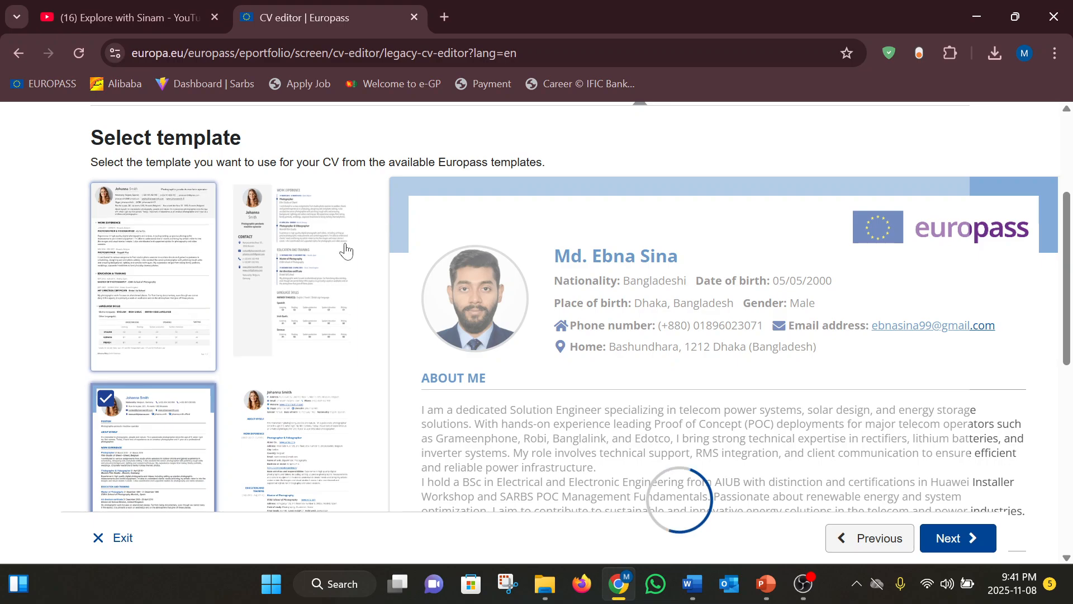
scroll(446, 378, "down", 3)
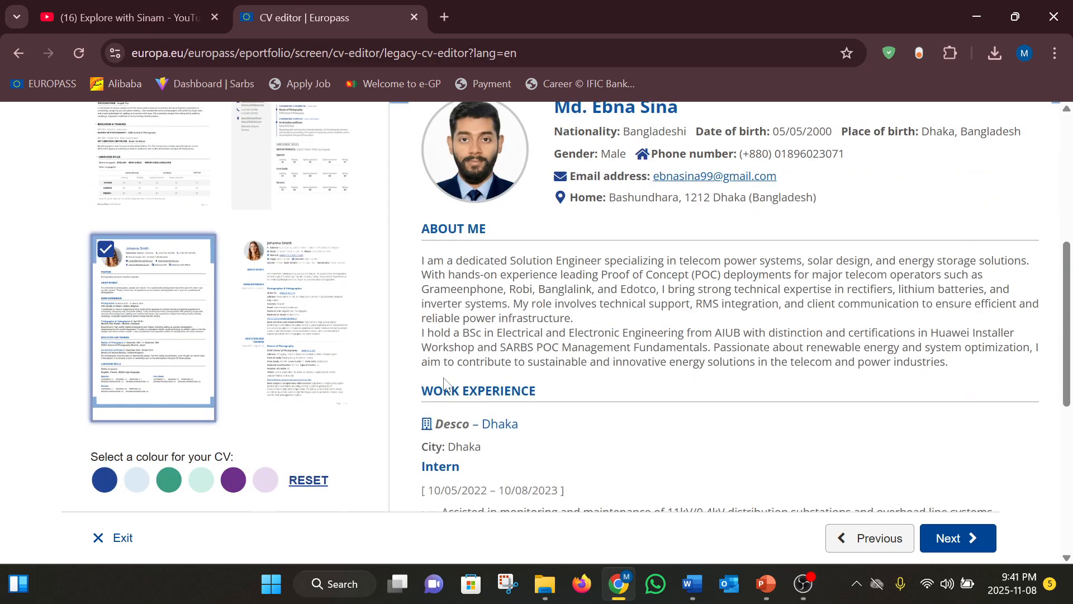
scroll(446, 384, "up", 3)
scroll(445, 385, "down", 3)
scroll(166, 477, "down", 2)
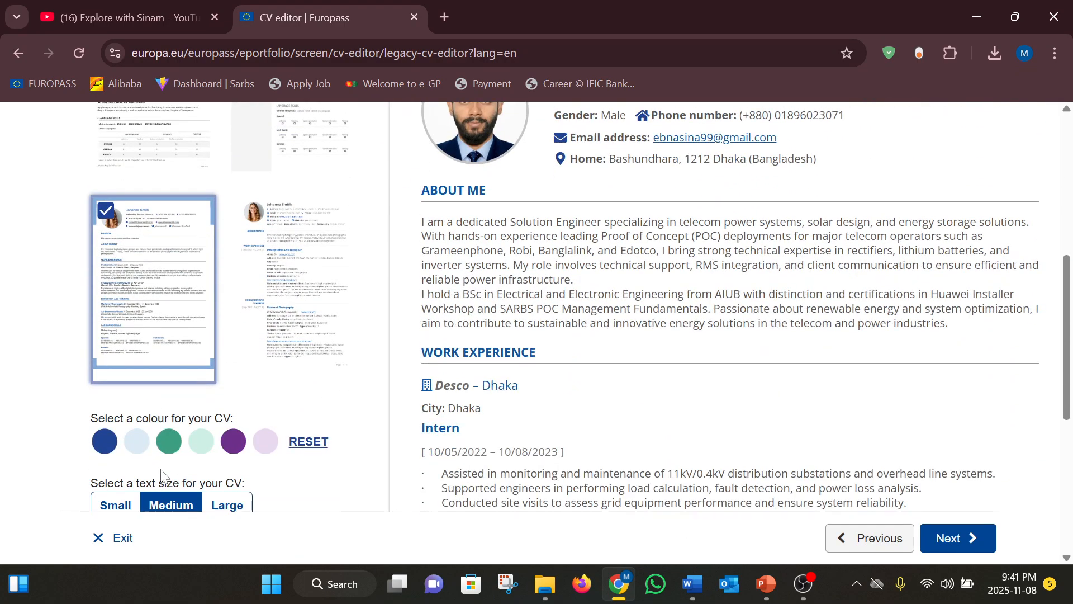
Make the CV's accent colour light blue
left_click(140, 446)
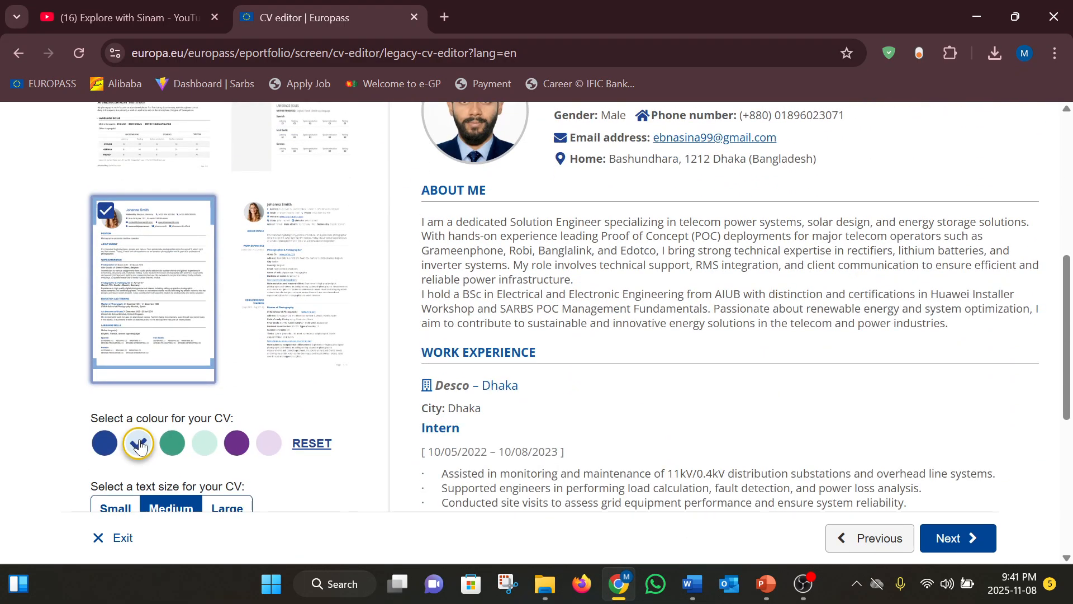
scroll(347, 374, "down", 3)
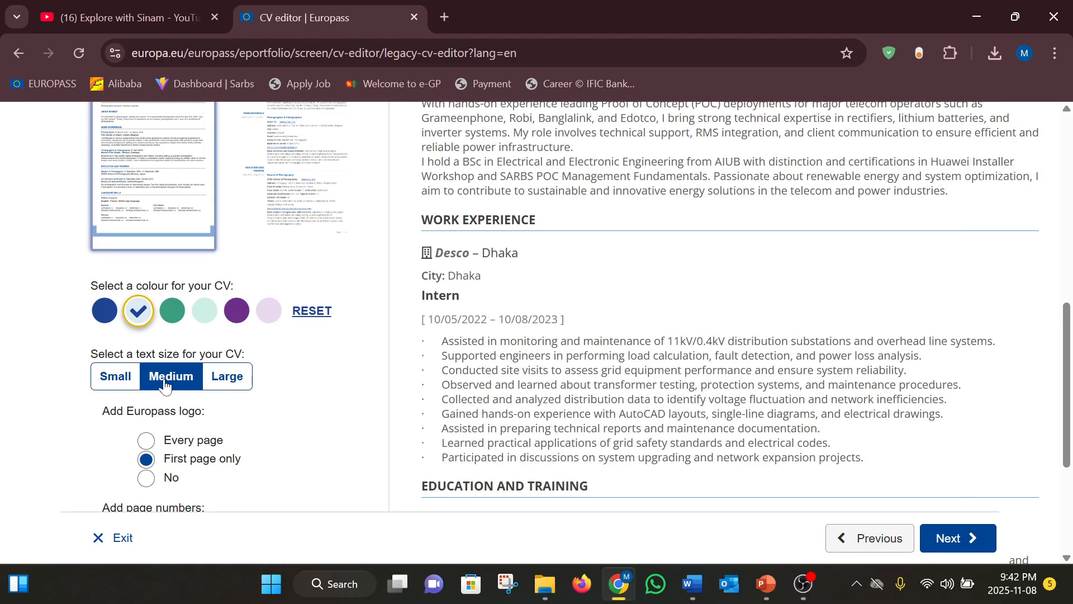
scroll(237, 410, "down", 3)
scroll(238, 409, "down", 2)
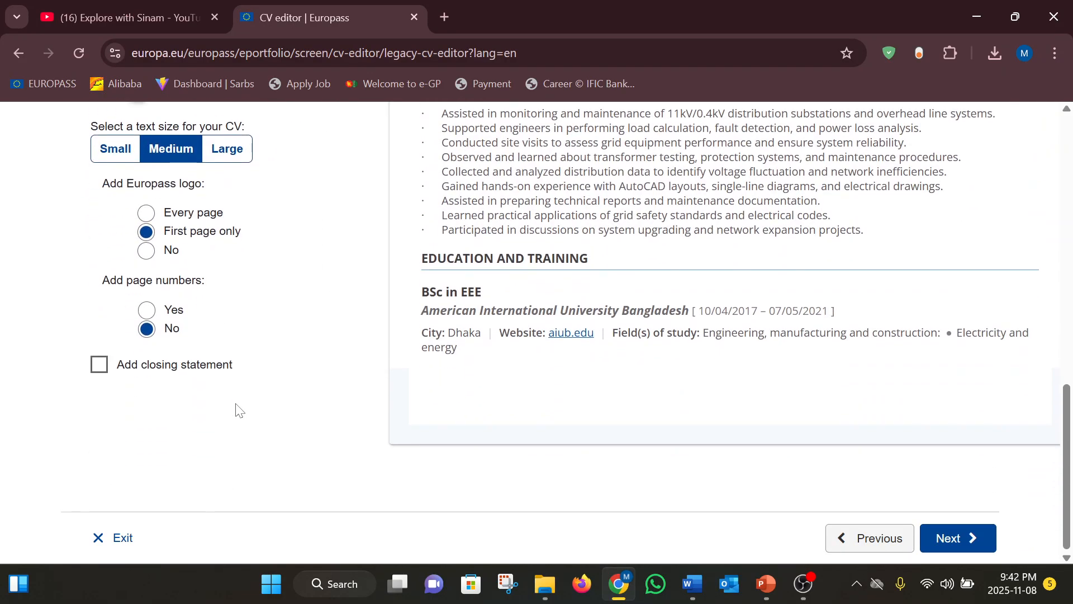
scroll(240, 410, "up", 2)
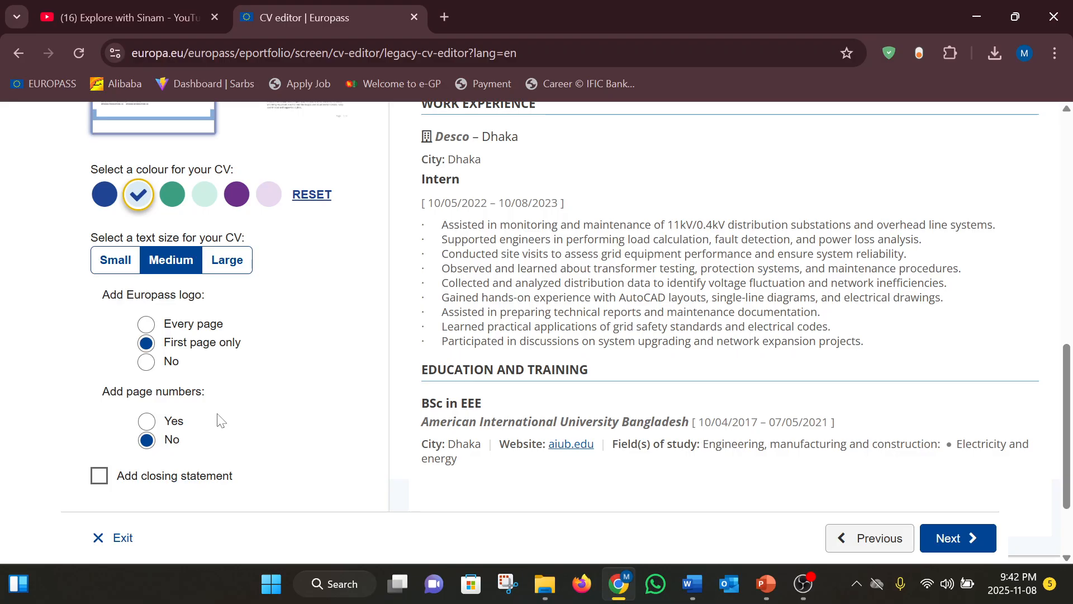
scroll(220, 420, "down", 2)
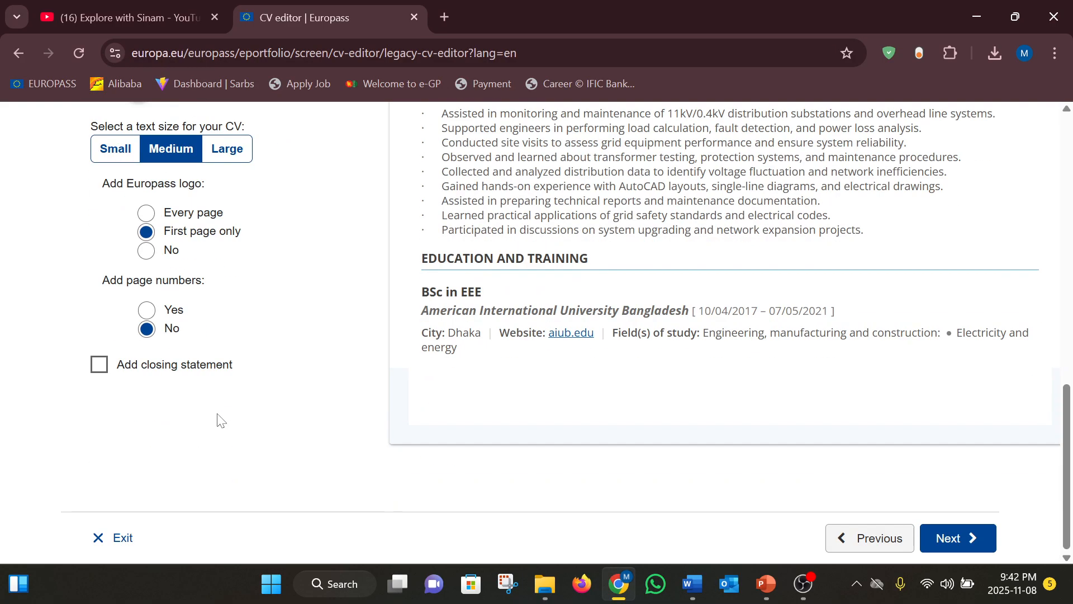
Leave the 'Add closing statement' option unchecked
left_click(106, 373)
left_click(101, 366)
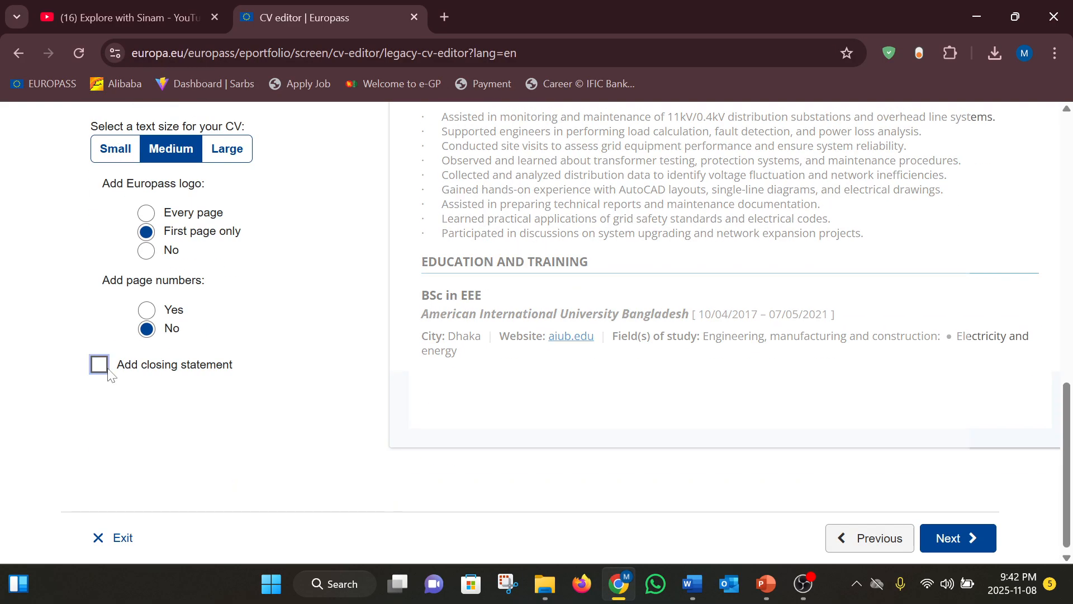
left_click(110, 374)
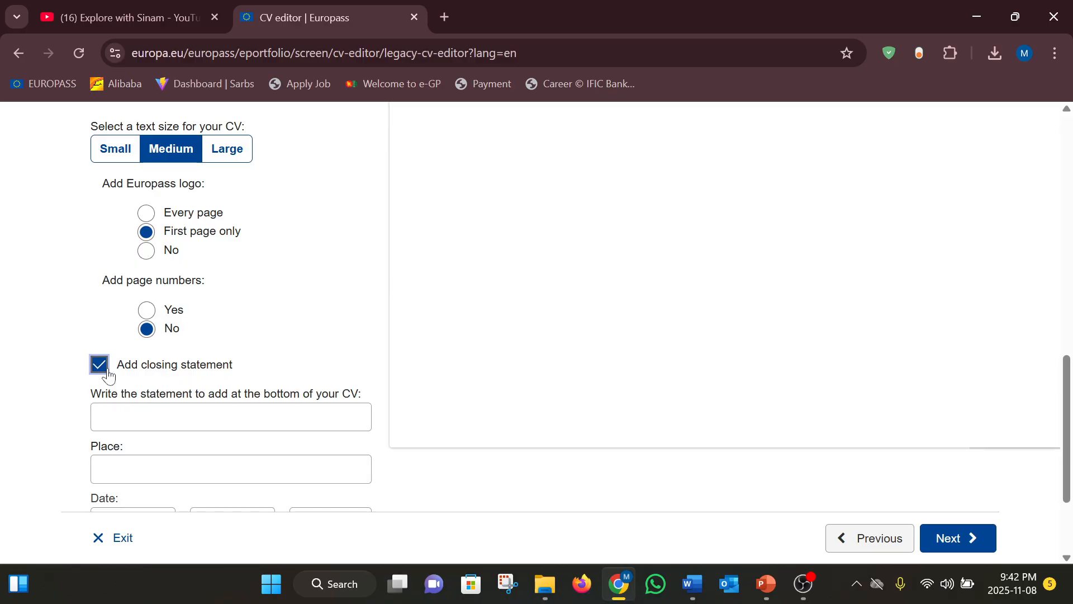
left_click(106, 372)
scroll(374, 305, "up", 10)
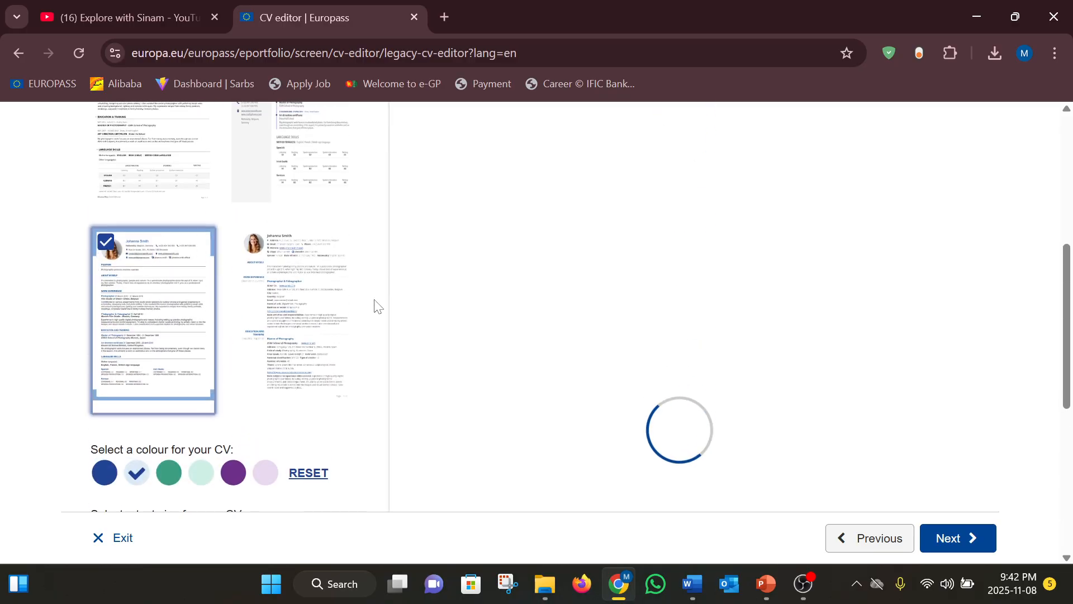
scroll(374, 304, "down", 10)
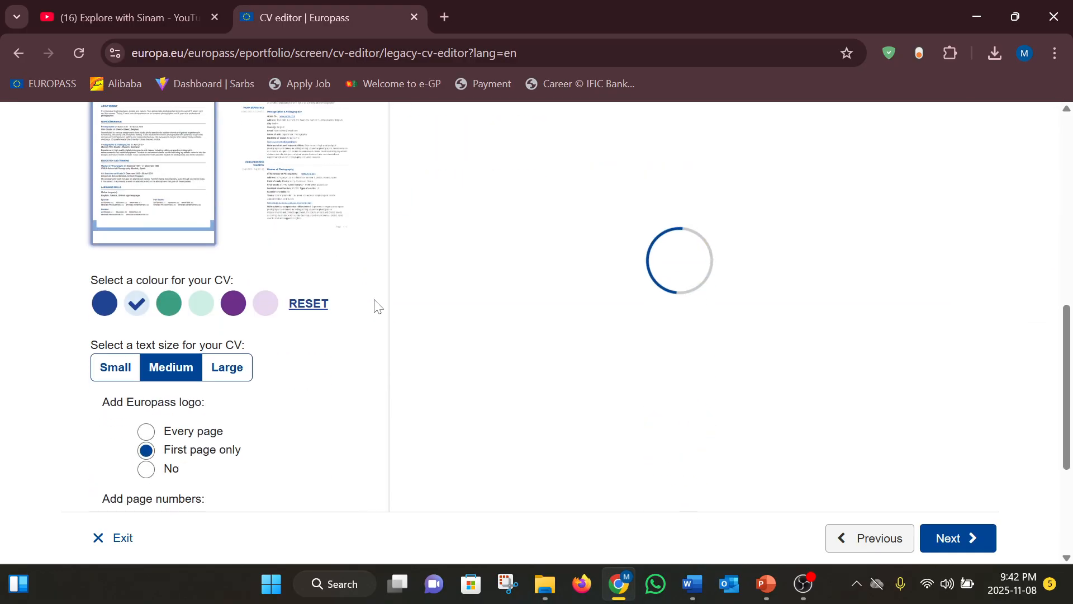
scroll(378, 307, "up", 6)
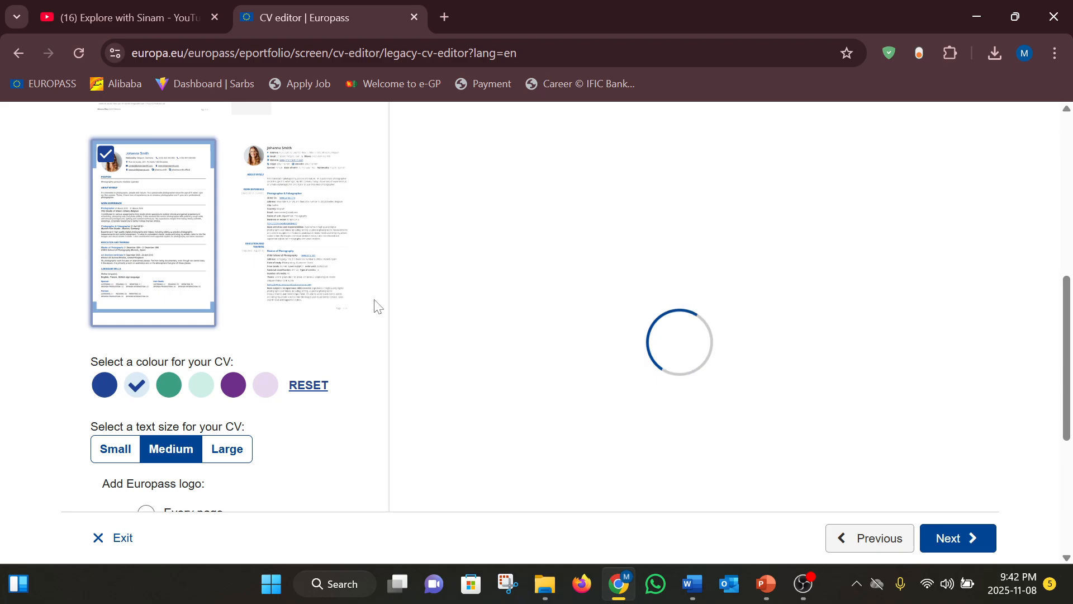
scroll(374, 305, "down", 7)
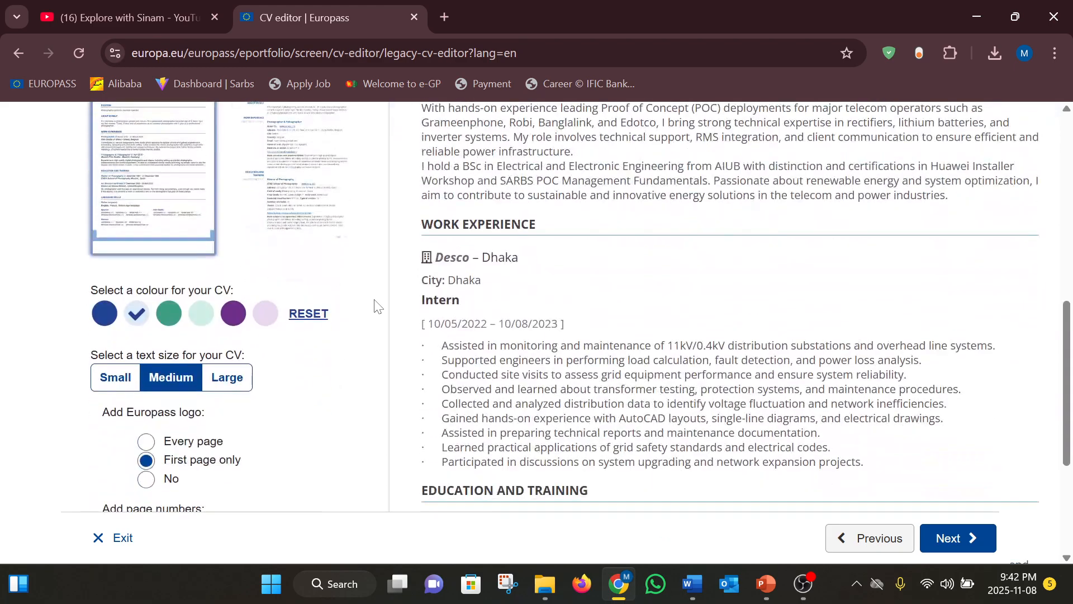
scroll(374, 307, "down", 1)
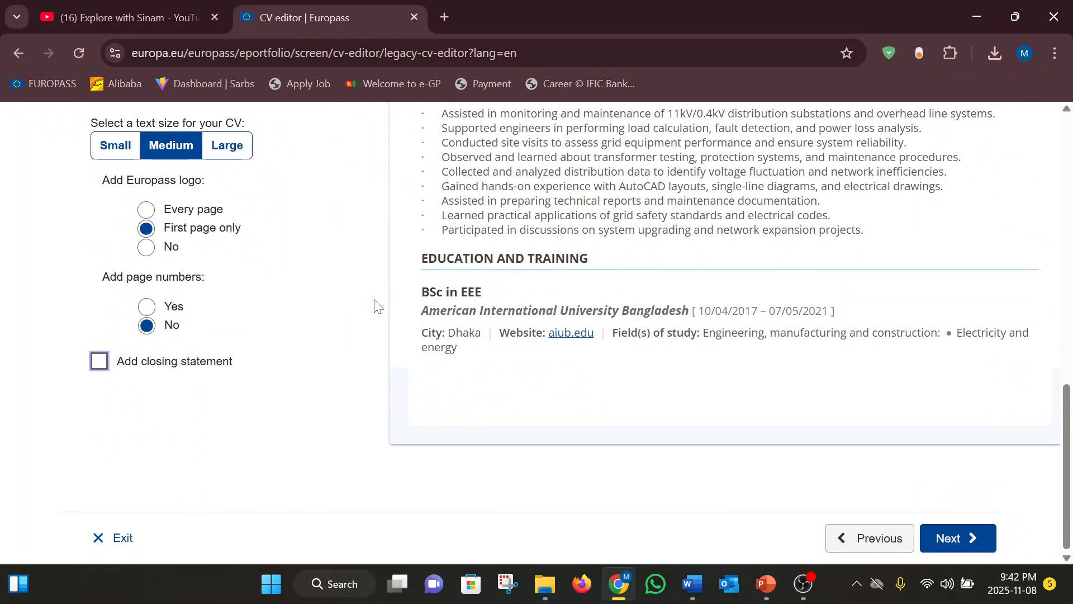
Proceed to the Save and share step and review the rendered CV preview
left_click(958, 538)
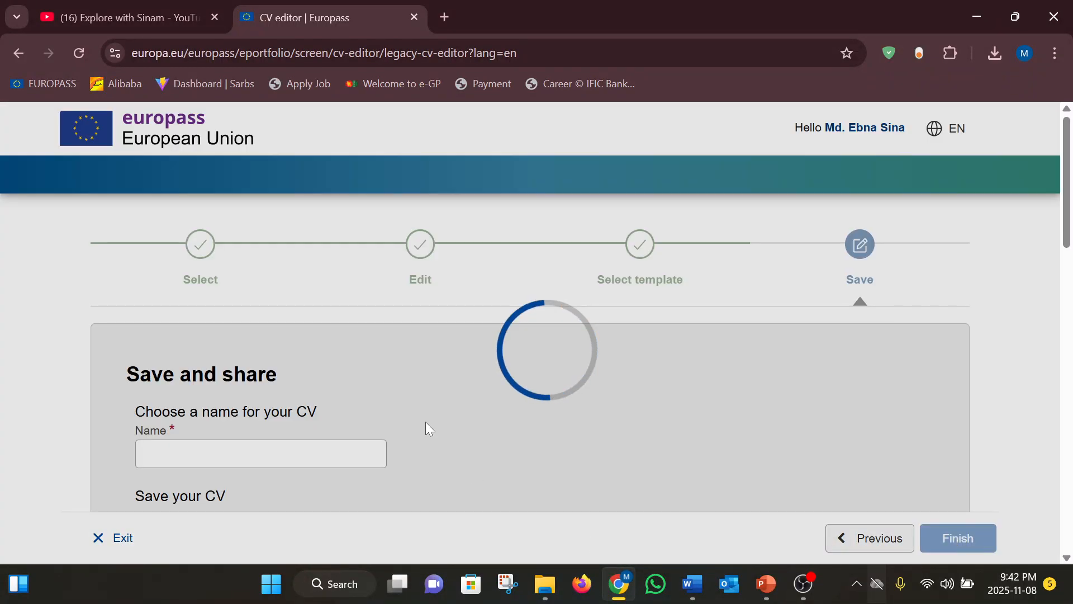
scroll(392, 379, "down", 5)
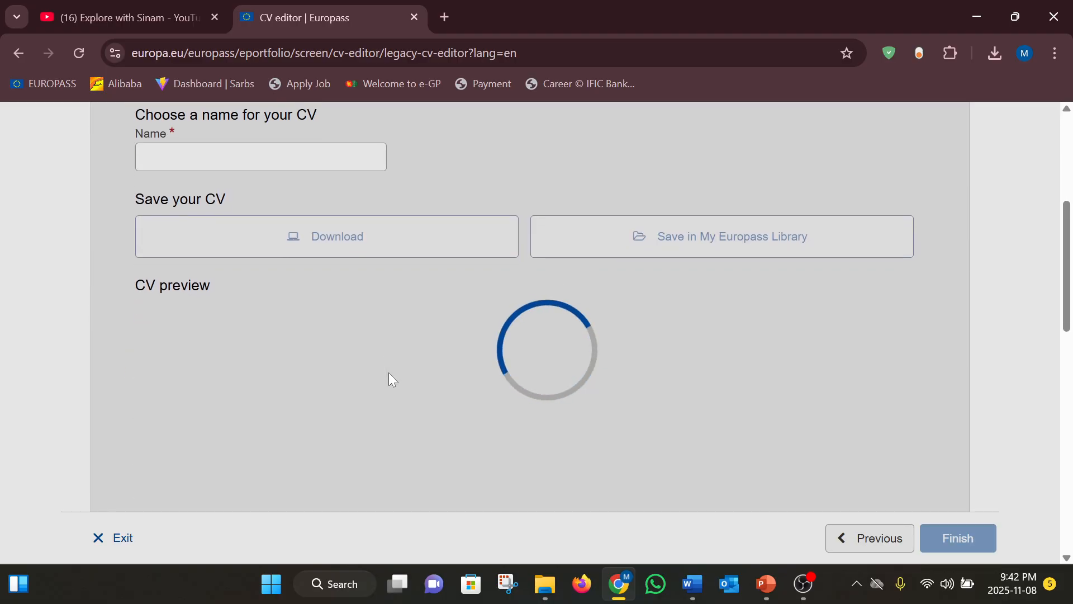
scroll(389, 374, "up", 5)
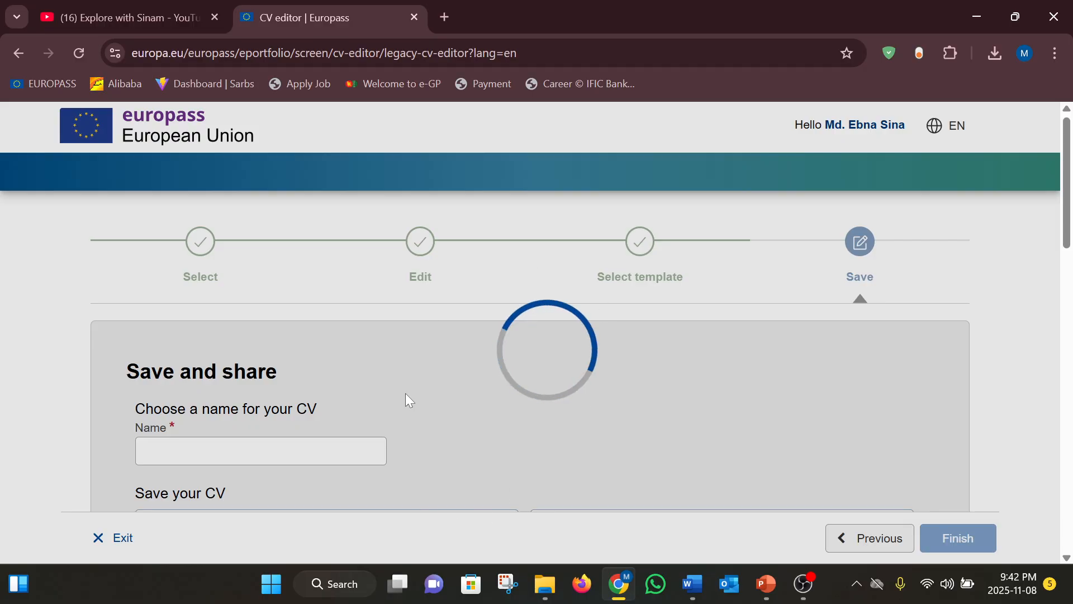
scroll(411, 381, "down", 8)
scroll(412, 385, "up", 6)
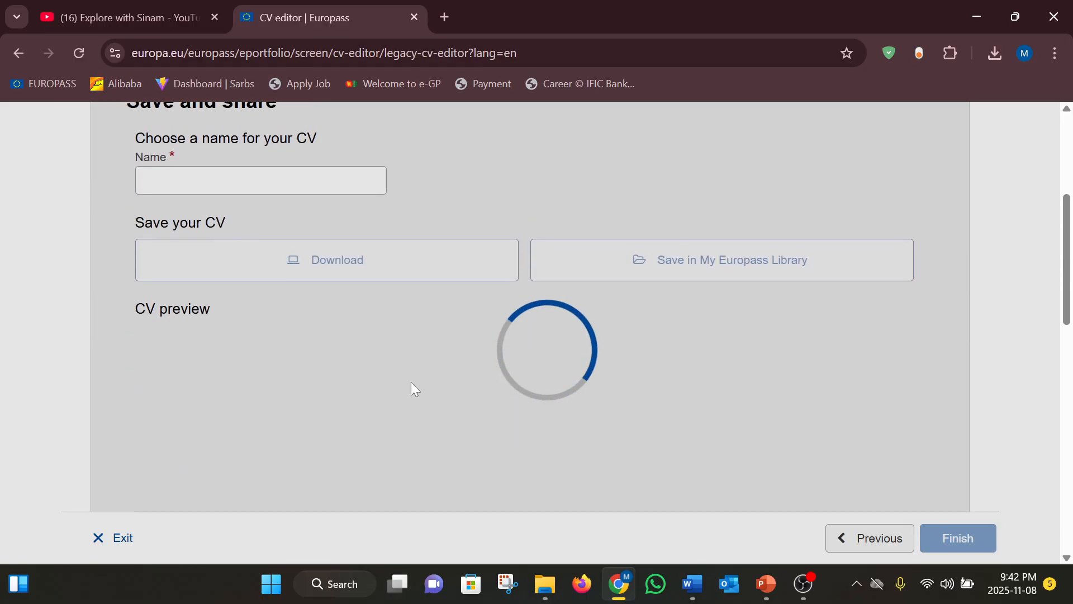
scroll(412, 384, "down", 2)
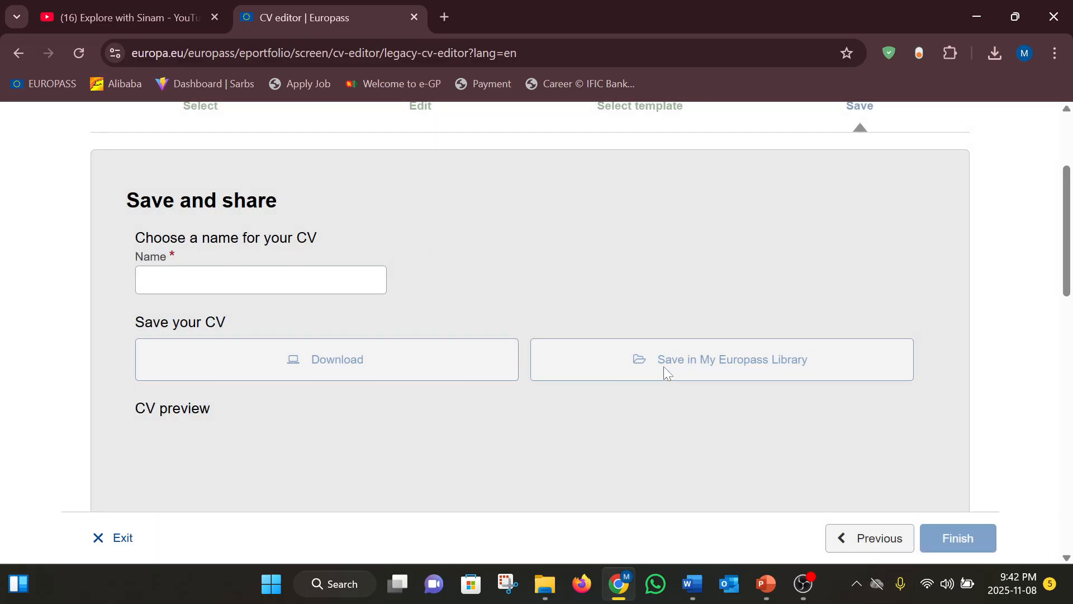
scroll(584, 203, "down", 4)
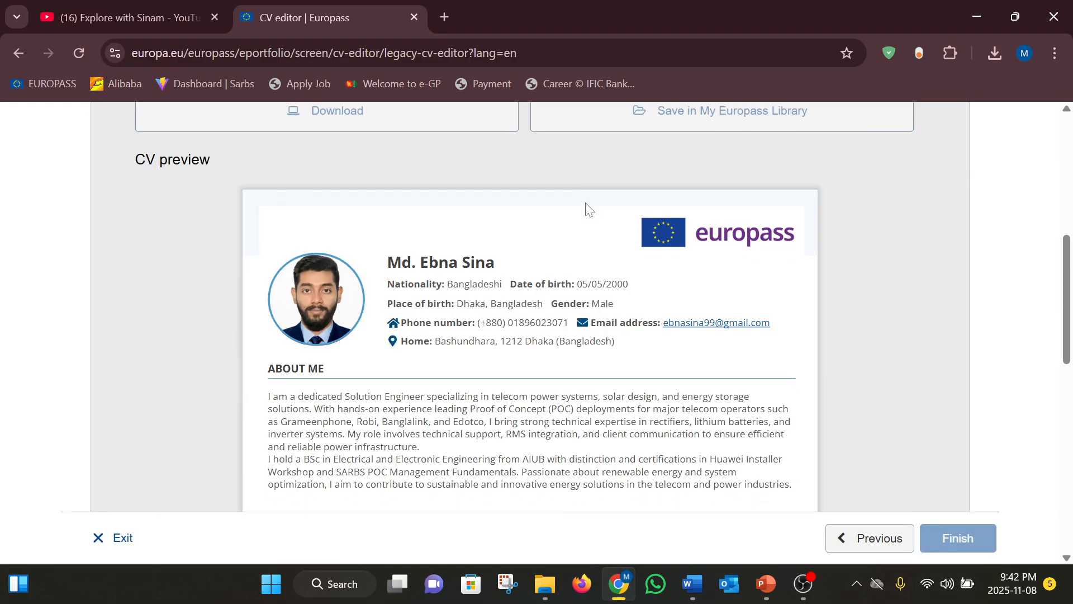
scroll(587, 208, "down", 8)
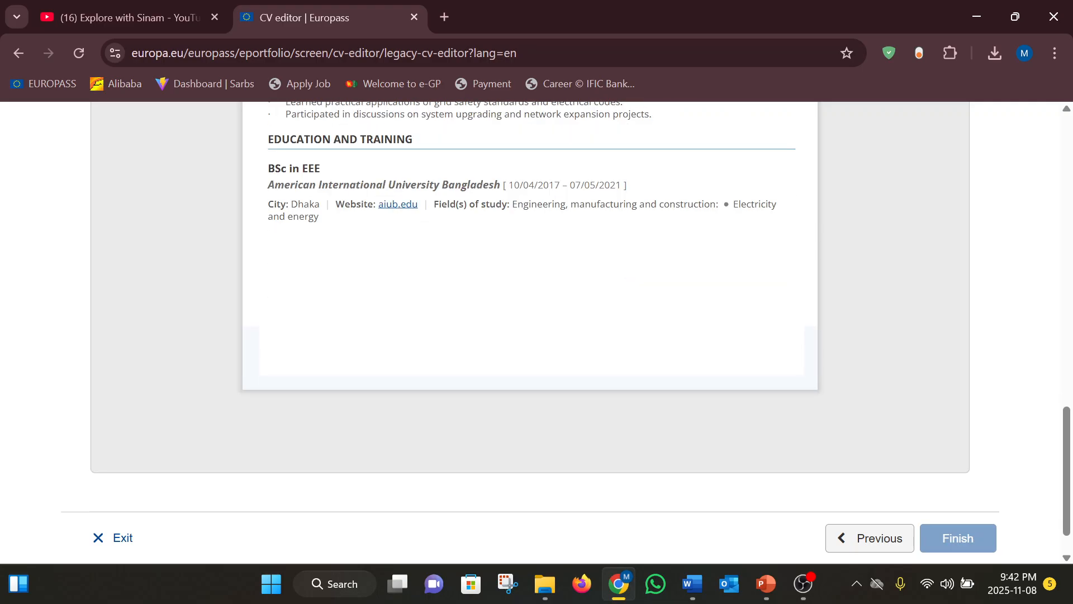
scroll(587, 209, "up", 6)
scroll(586, 205, "up", 6)
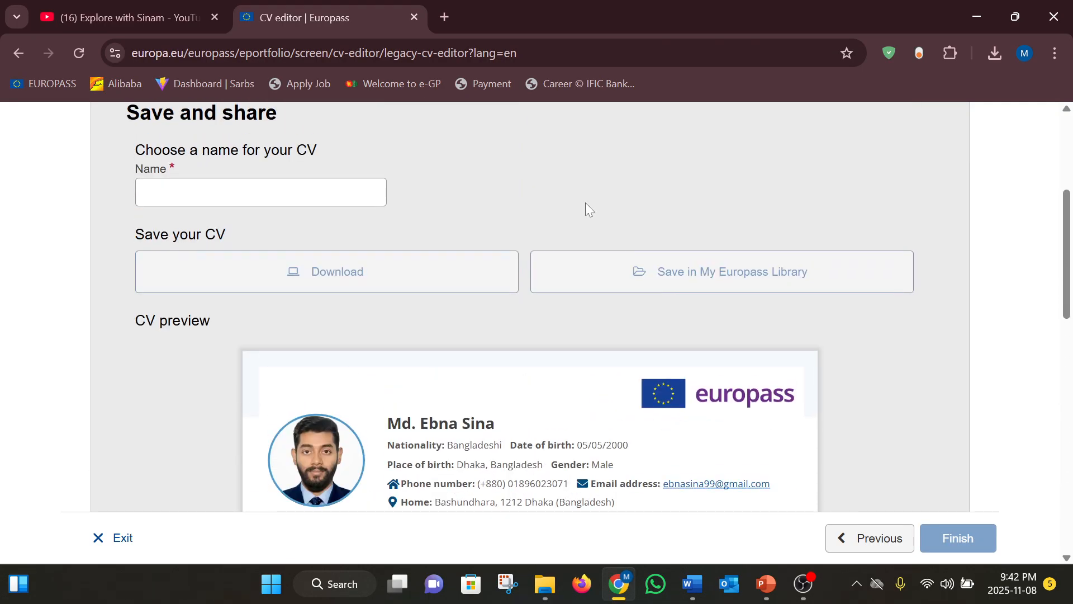
Name the CV with the owner's name plus 'CV 2025', download the PDF and open it
left_click(261, 261)
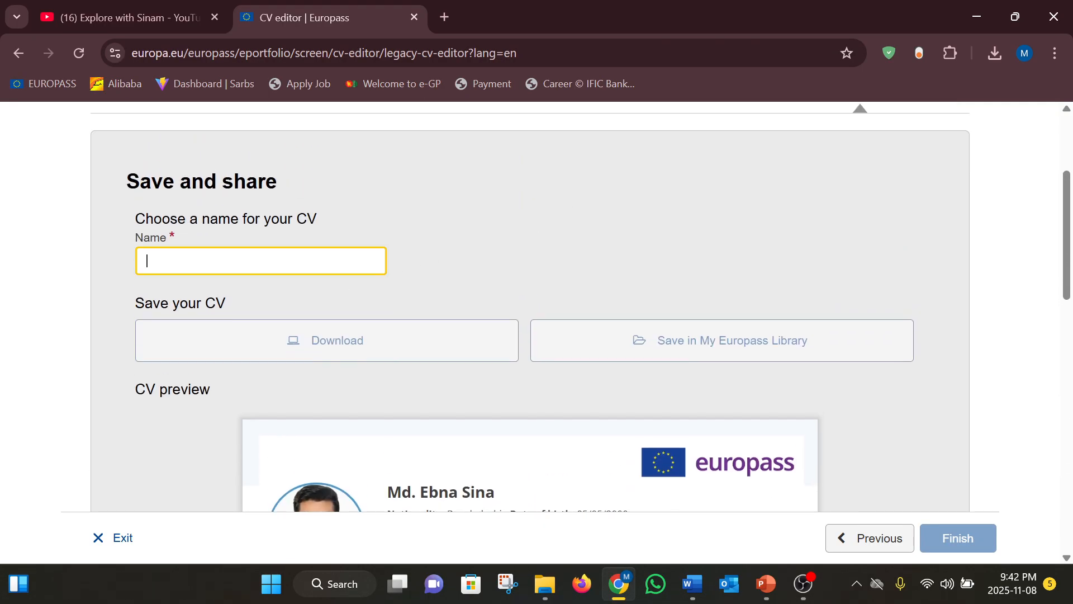
type("Sinam")
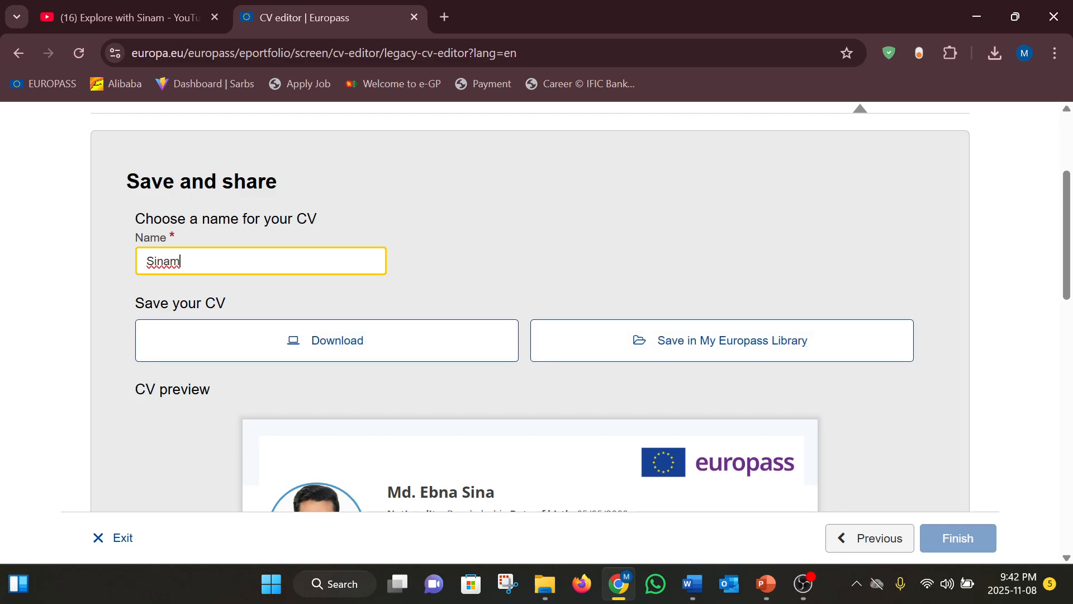
type(" CV @")
scroll(335, 341, "down", 2)
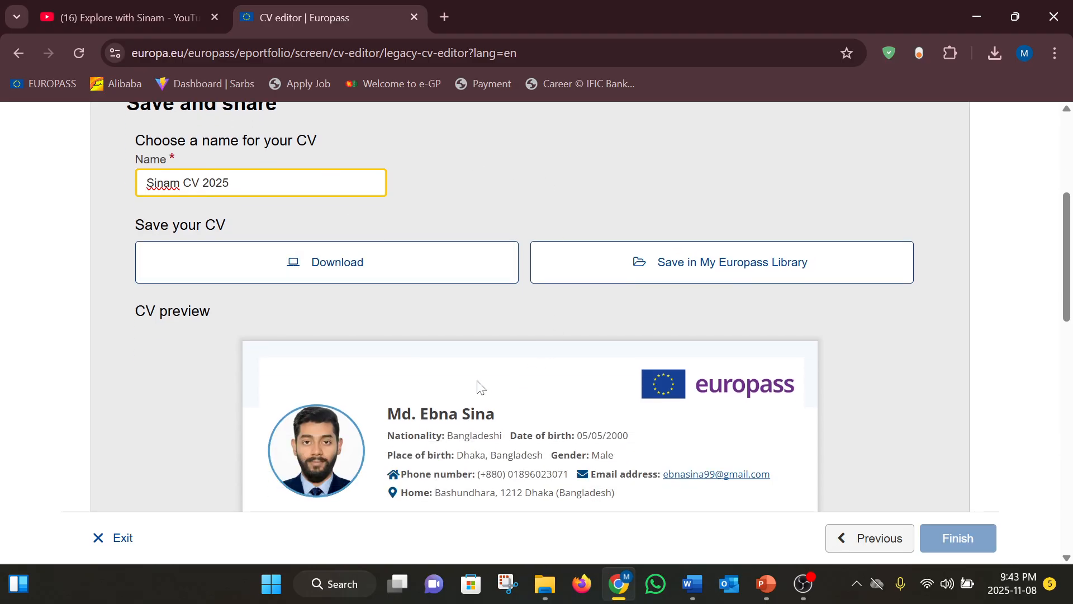
scroll(476, 384, "down", 10)
scroll(478, 386, "up", 12)
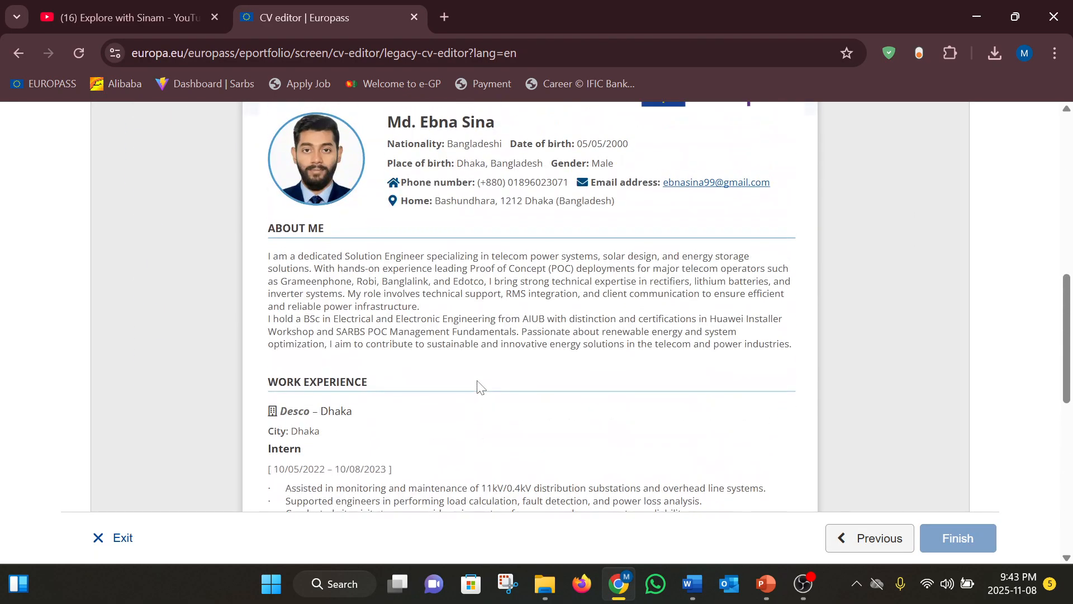
left_click(308, 324)
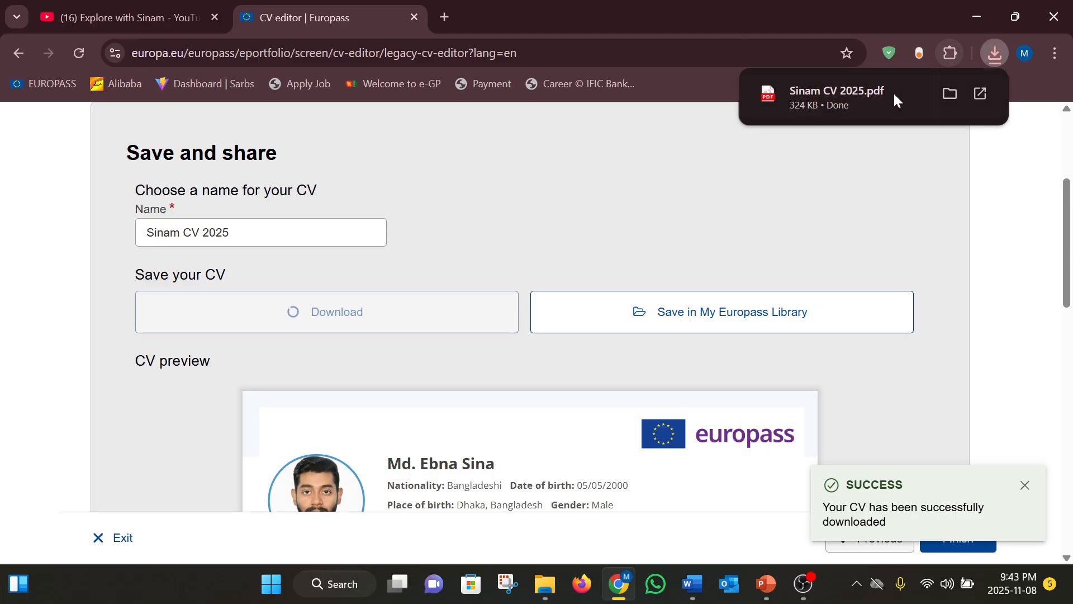
left_click(825, 111)
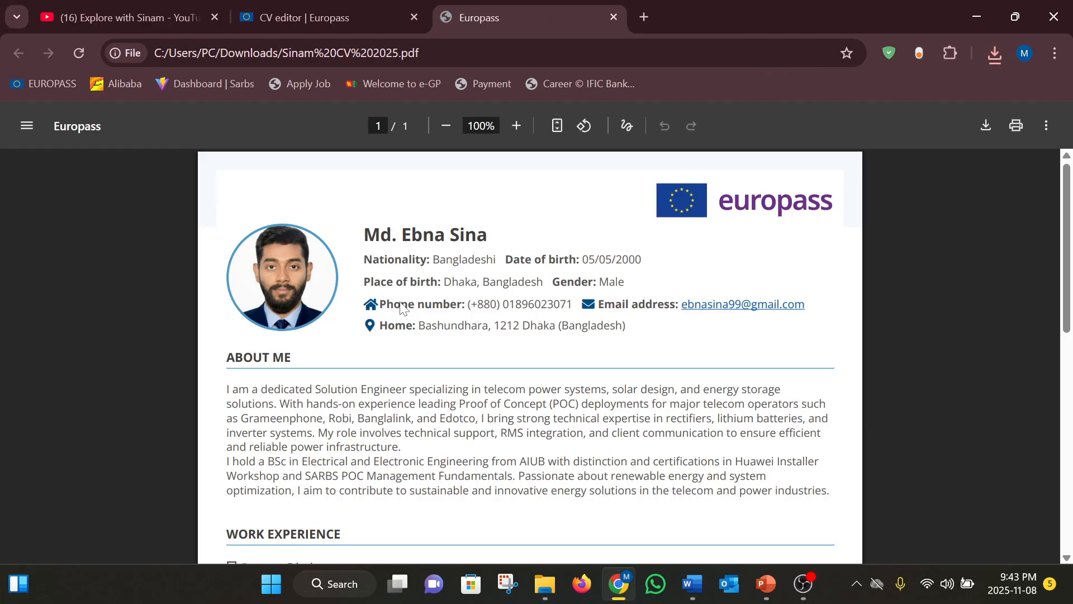
Scroll through the one-page CV PDF down to Education and training and back to the header
scroll(530, 355, "down", 7)
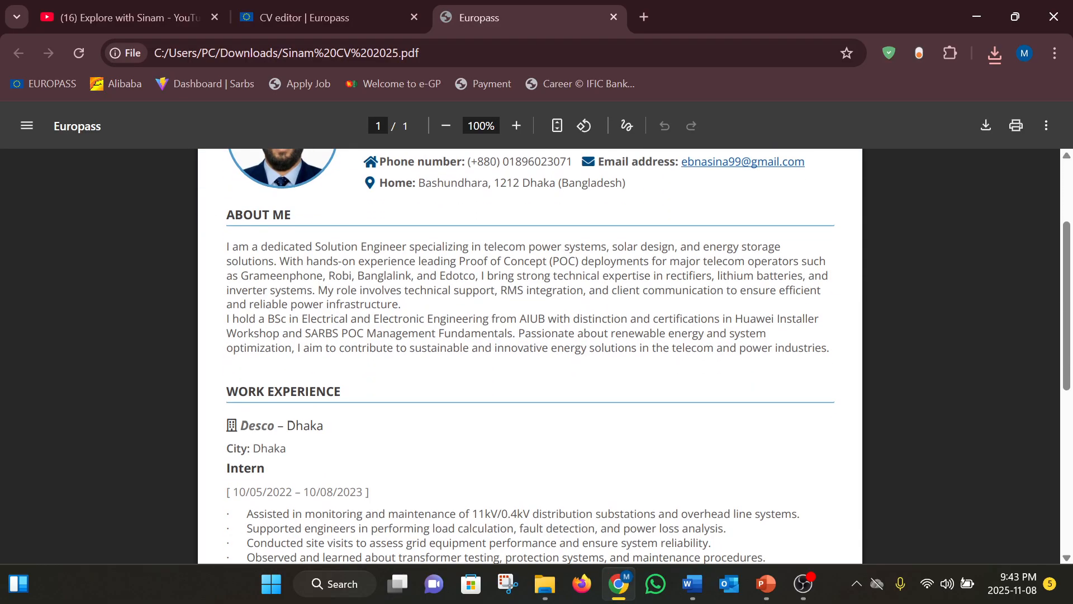
scroll(530, 356, "down", 3)
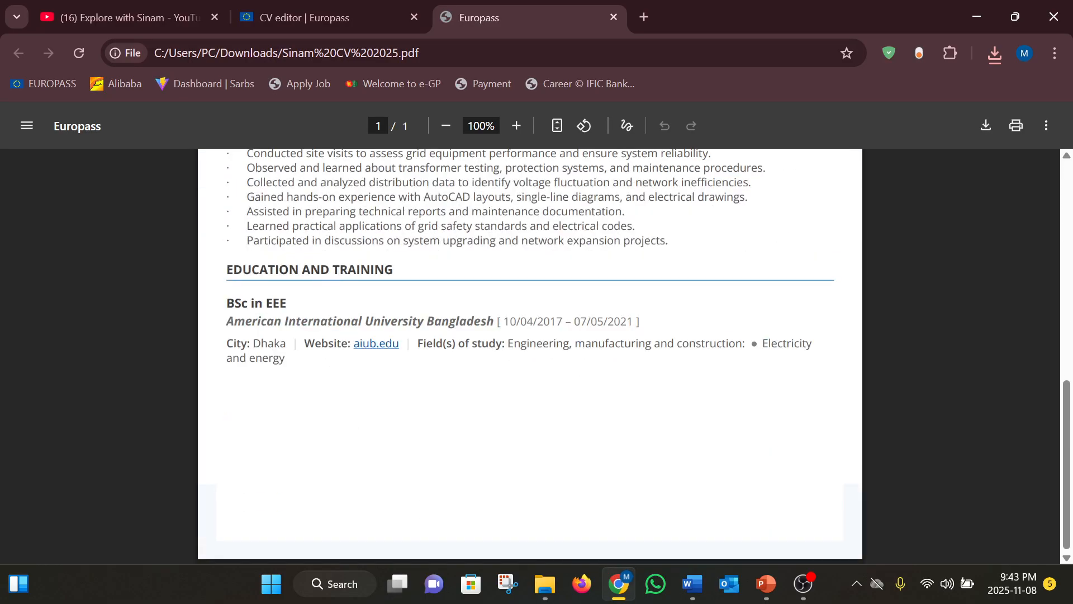
scroll(530, 356, "up", 10)
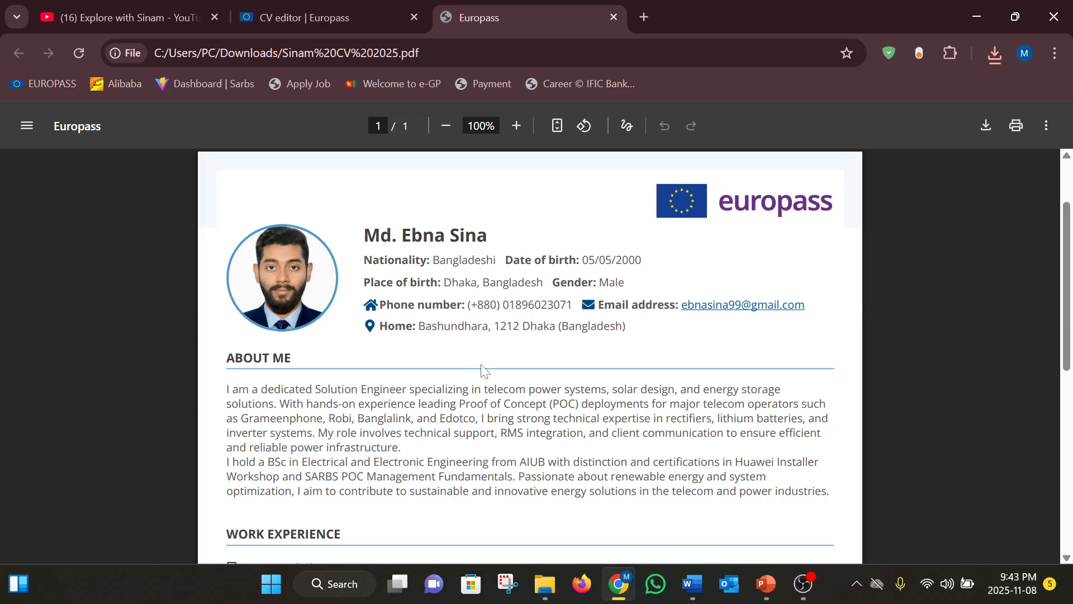
scroll(484, 371, "down", 10)
scroll(484, 371, "up", 10)
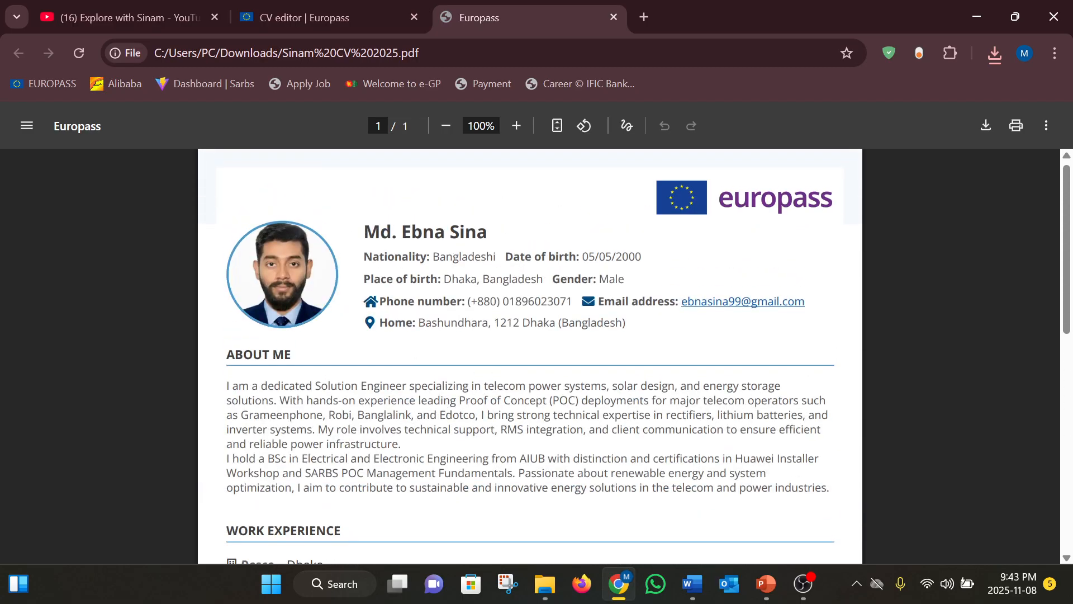
scroll(530, 355, "down", 7)
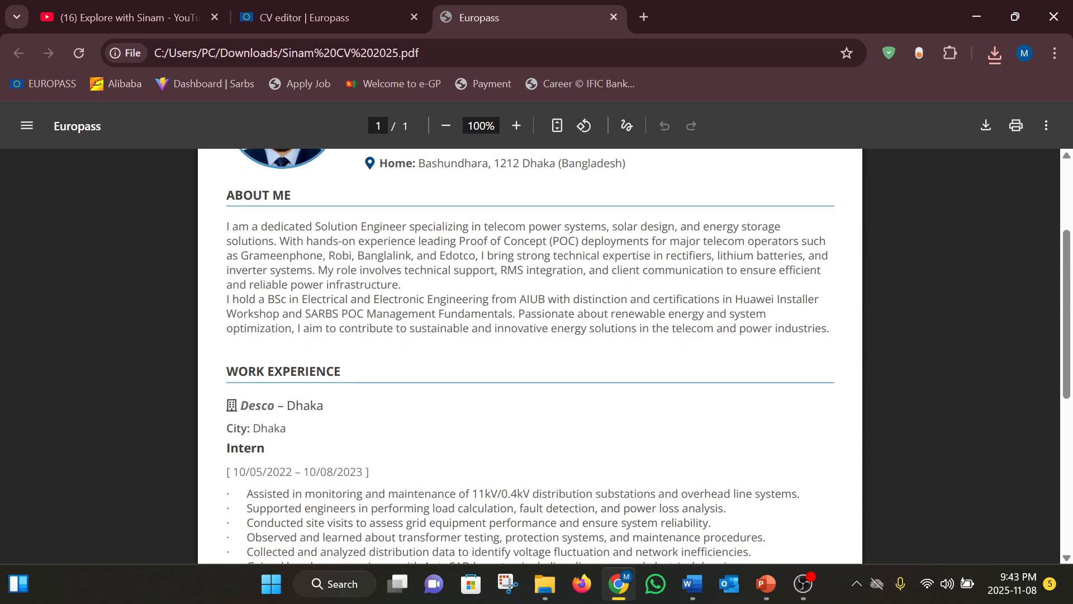
scroll(530, 356, "down", 2)
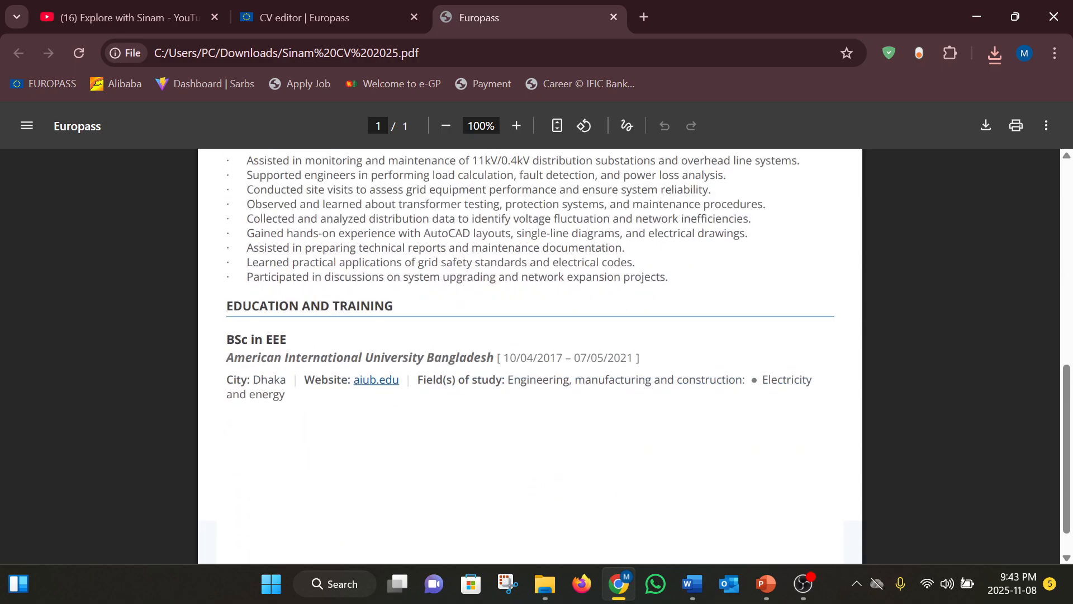
scroll(246, 456, "down", 1)
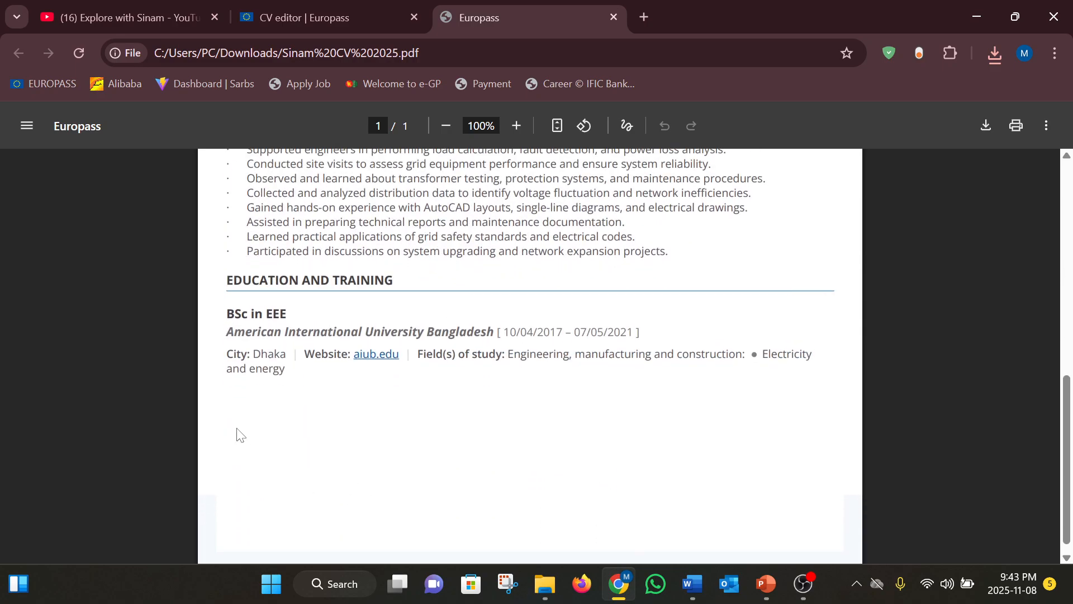
scroll(492, 457, "up", 10)
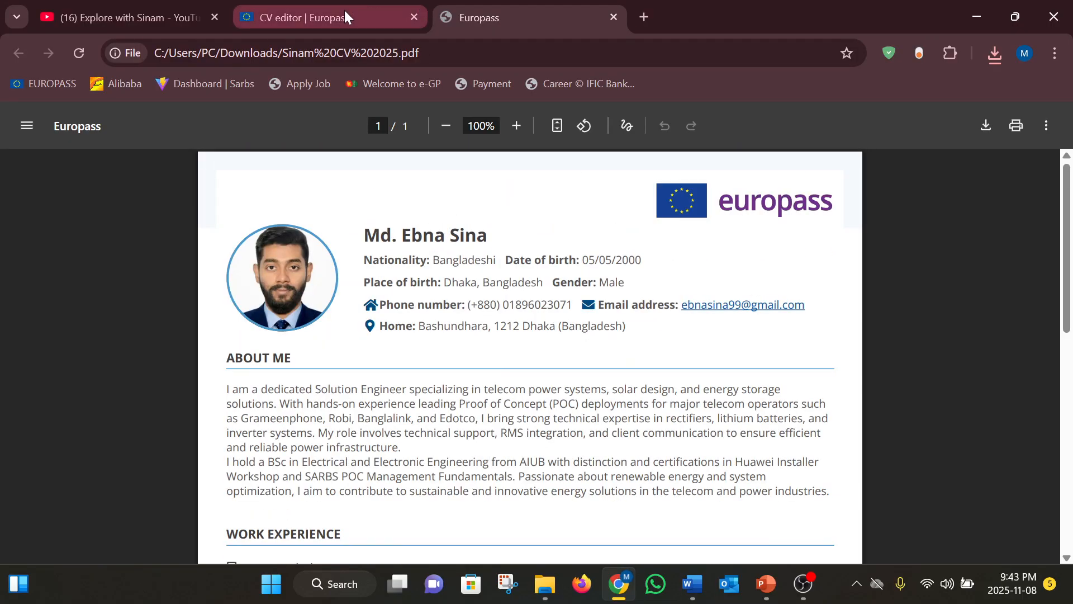
Return to the CV editor tab, then minimize Chrome and Word to show the desktop
left_click(344, 10)
scroll(425, 265, "down", 20)
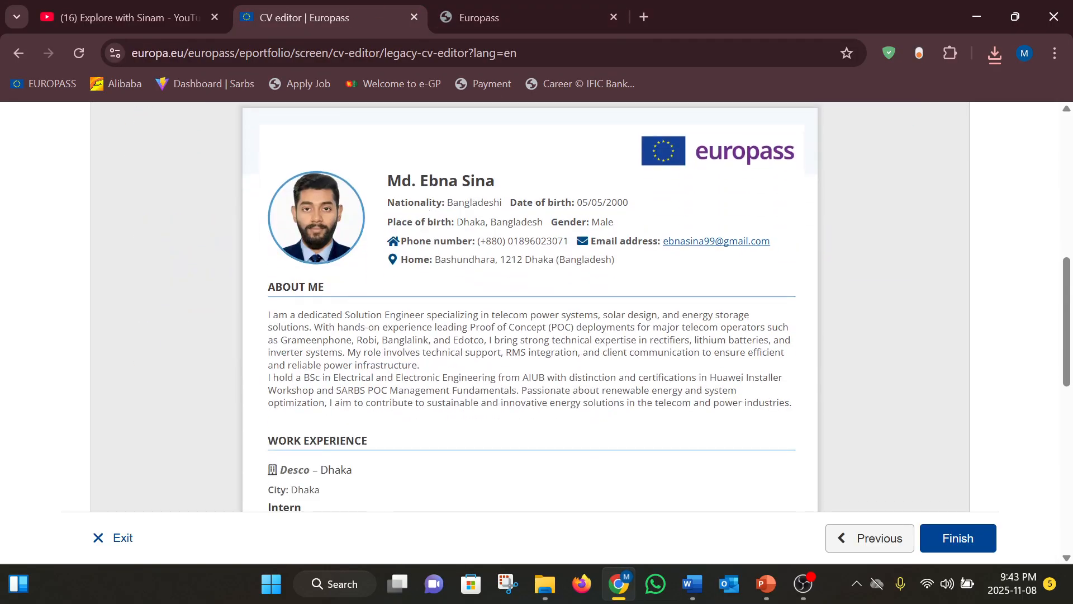
scroll(428, 271, "down", 1)
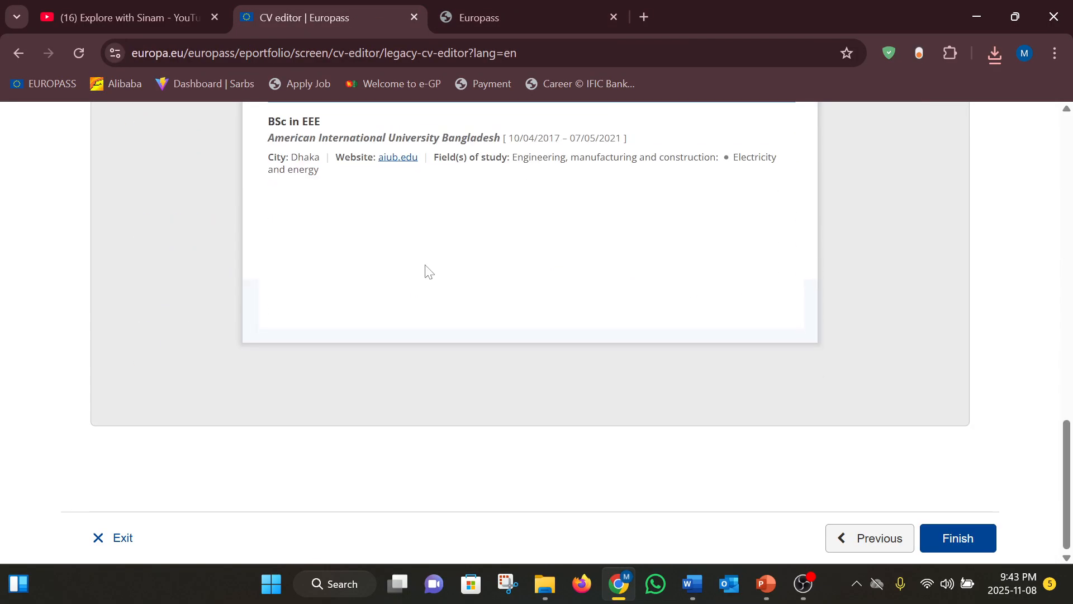
scroll(427, 271, "up", 20)
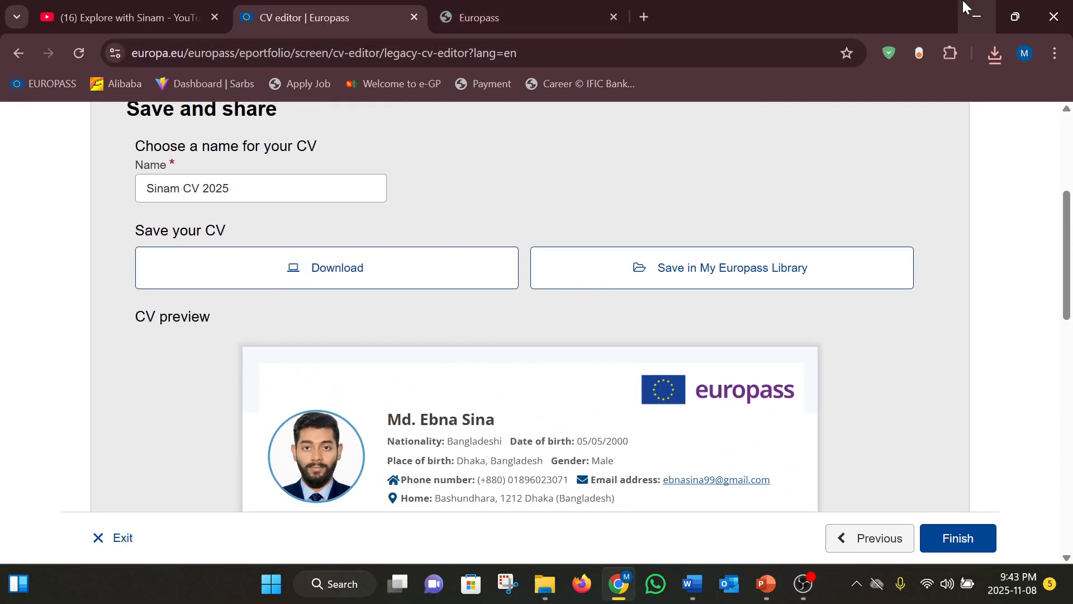
left_click(963, 4)
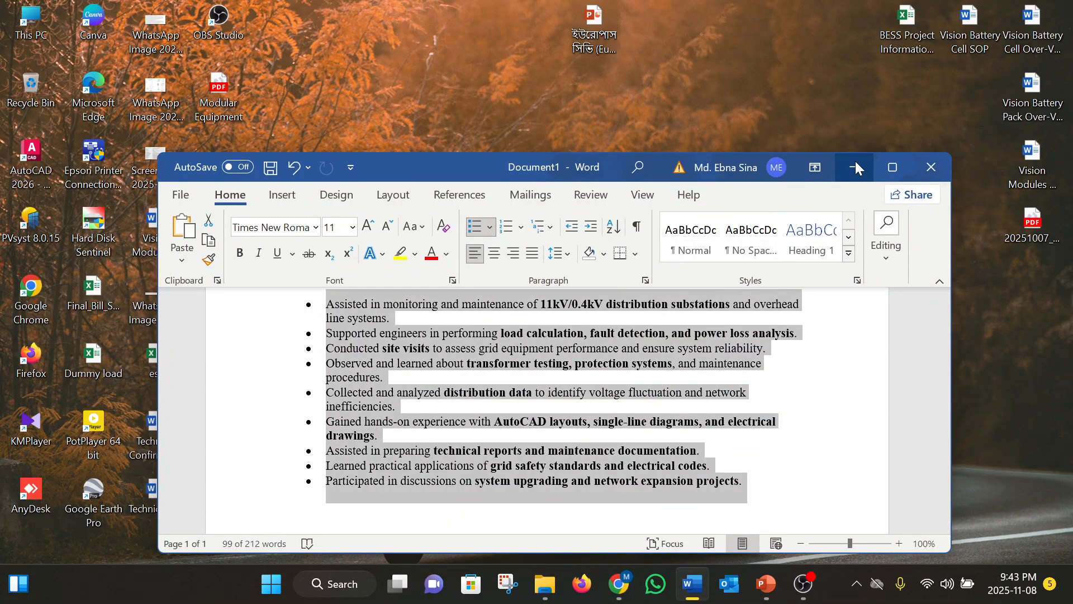
left_click(855, 163)
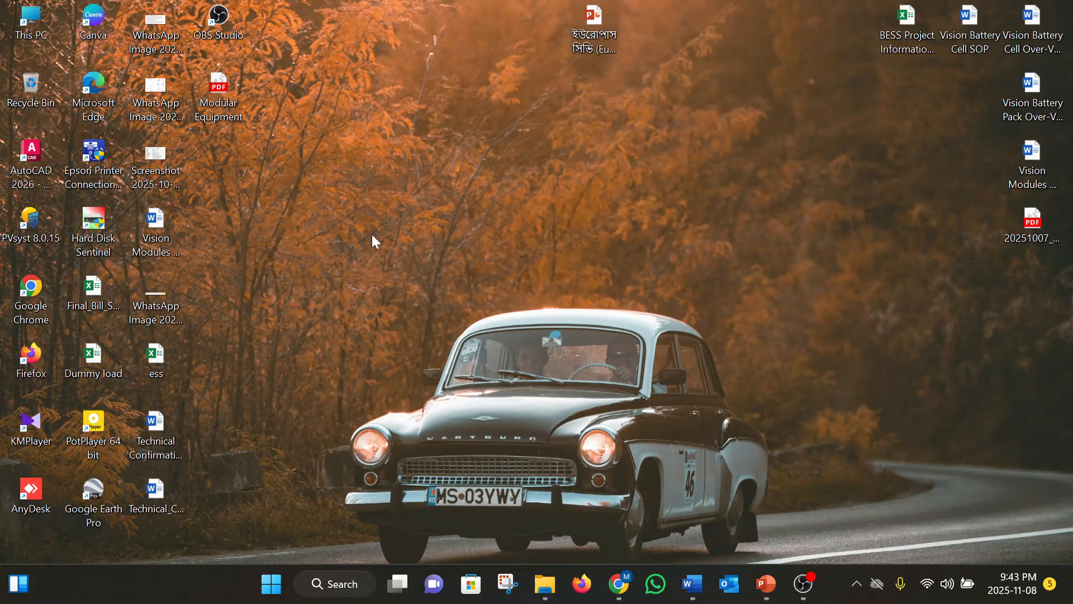